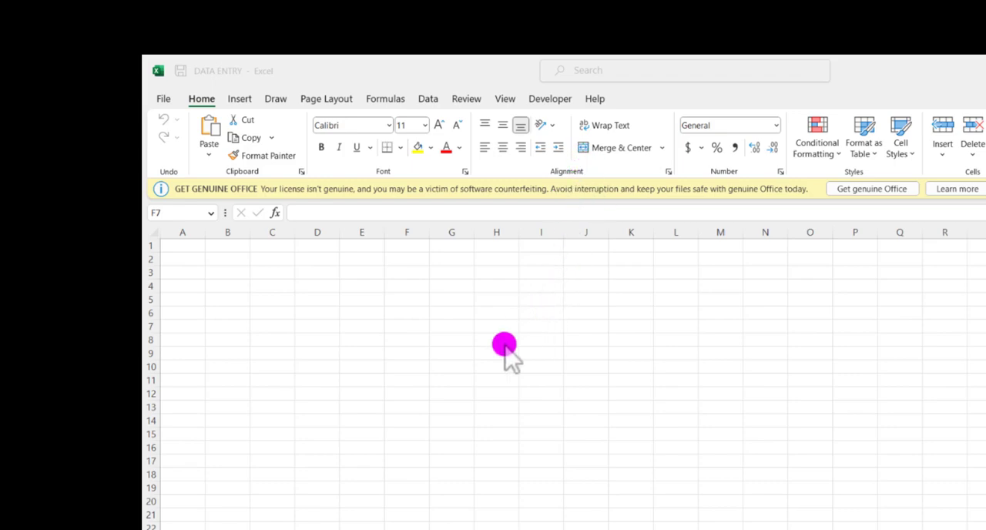
Step: Enter STUDENTS TABLE in cell F7
{"action": "left_click", "coordinate": [484, 339]}
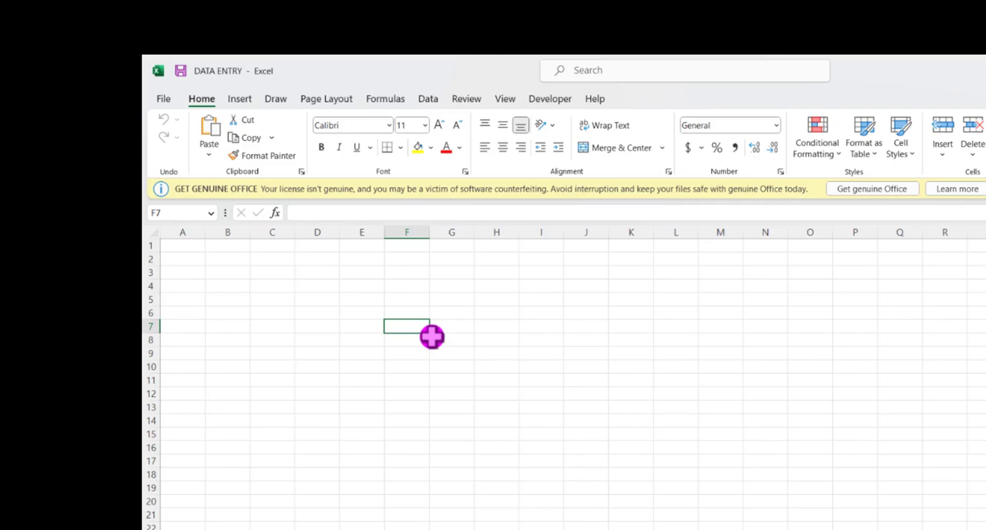
{"action": "type", "text": "STUDENTS TABLE"}
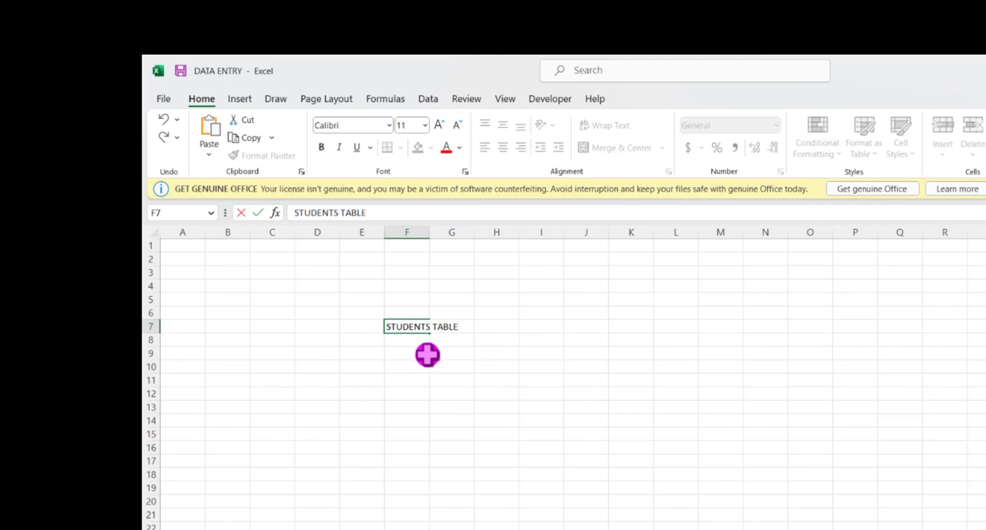
{"action": "left_click", "coordinate": [377, 365]}
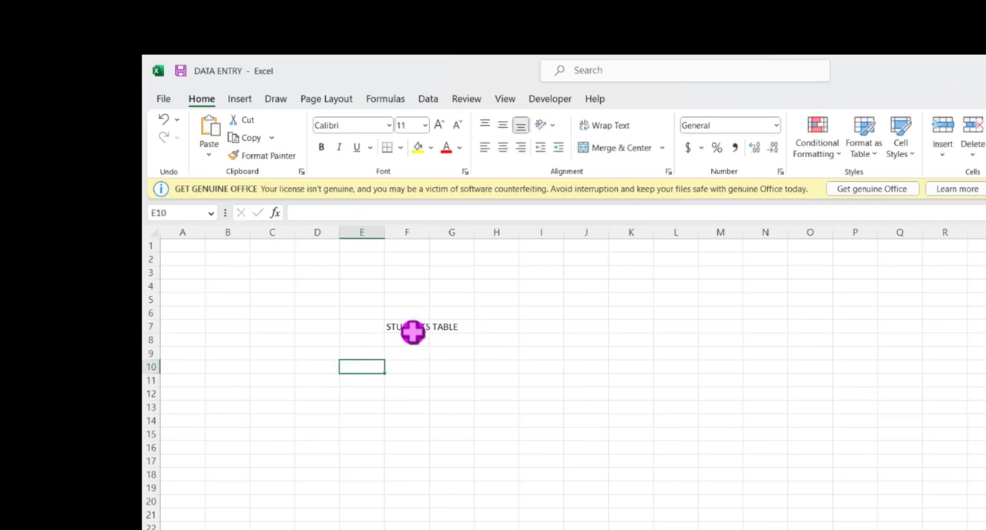
Step: Inspect cells F7, G7 and F8 to check which one stores the STUDENTS TABLE text
{"action": "left_click", "coordinate": [411, 329]}
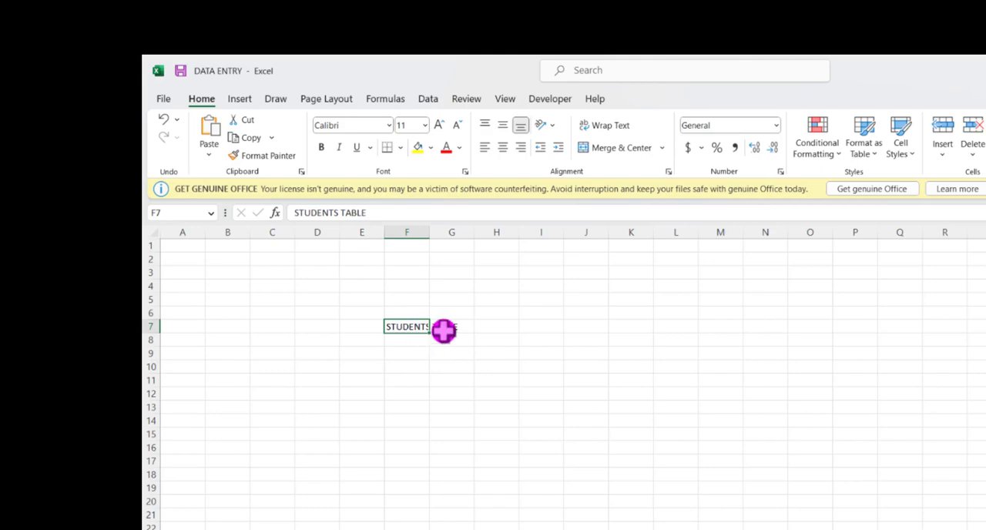
{"action": "scroll", "coordinate": [444, 331], "scroll_direction": "up", "scroll_amount": 3}
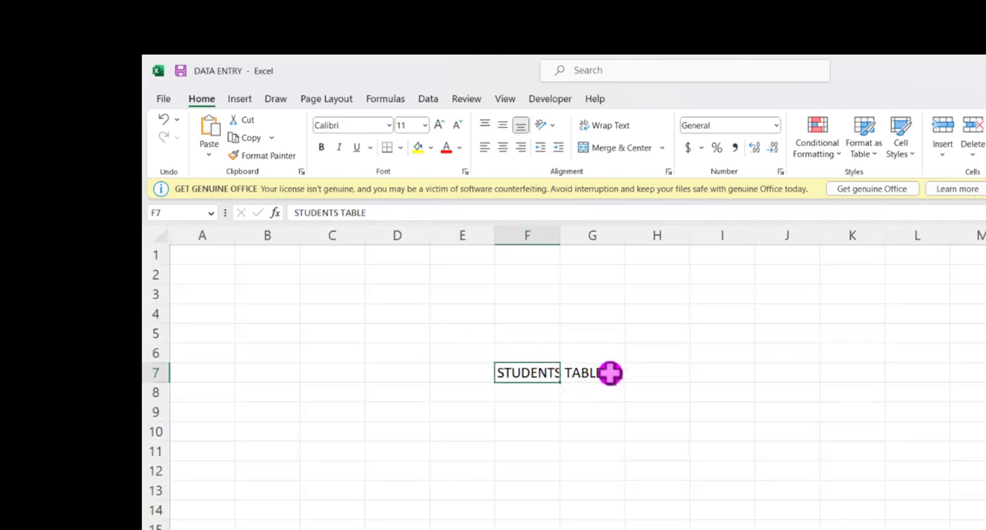
{"action": "left_click", "coordinate": [544, 390]}
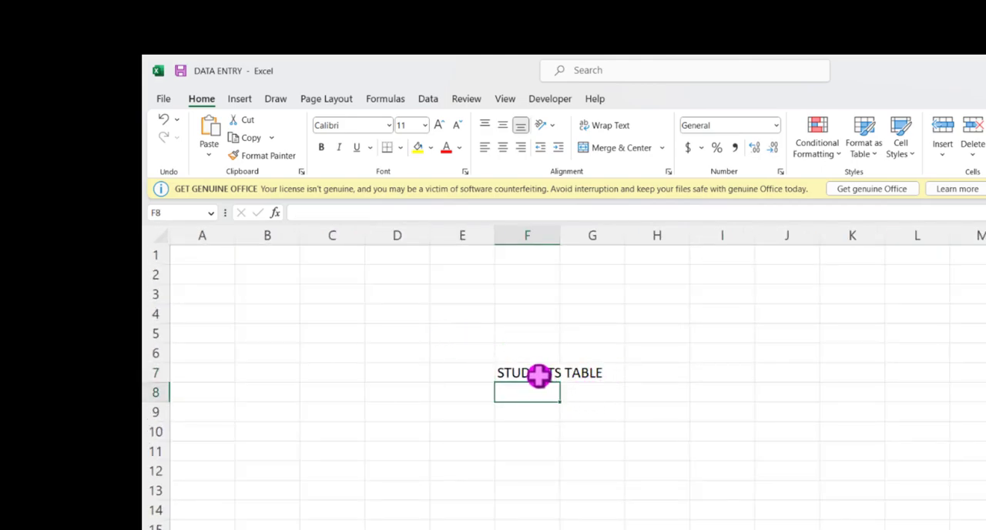
{"action": "left_click", "coordinate": [540, 377]}
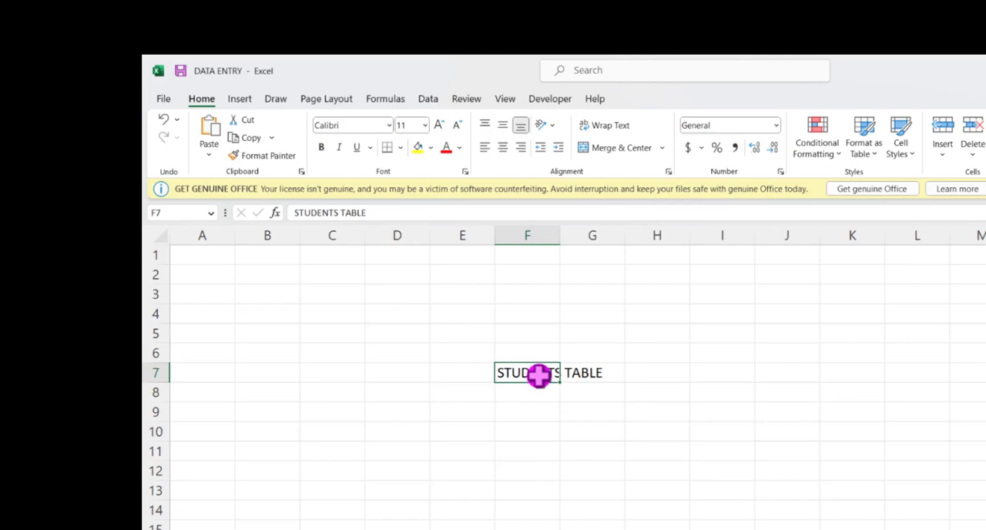
{"action": "left_click", "coordinate": [578, 373]}
{"action": "left_click", "coordinate": [534, 375]}
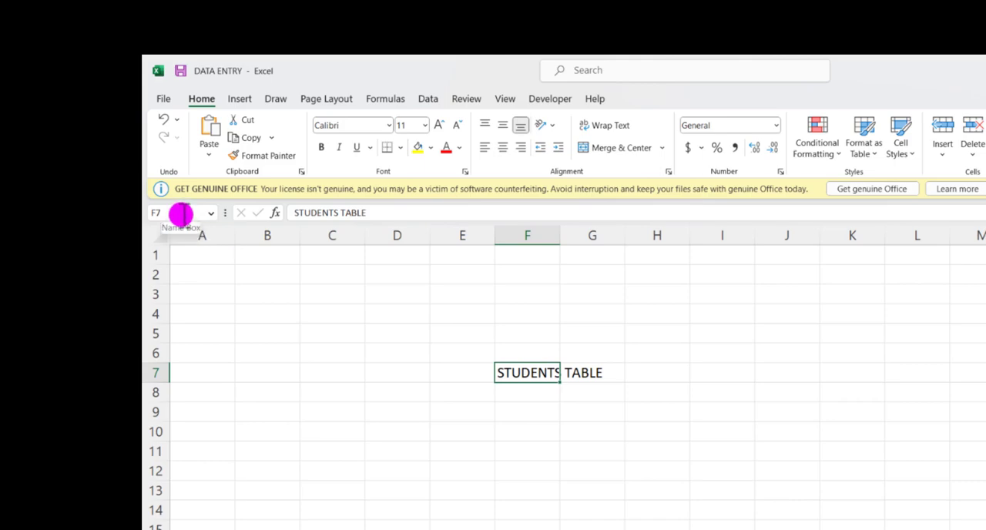
{"action": "left_click", "coordinate": [526, 390]}
{"action": "left_click", "coordinate": [527, 374]}
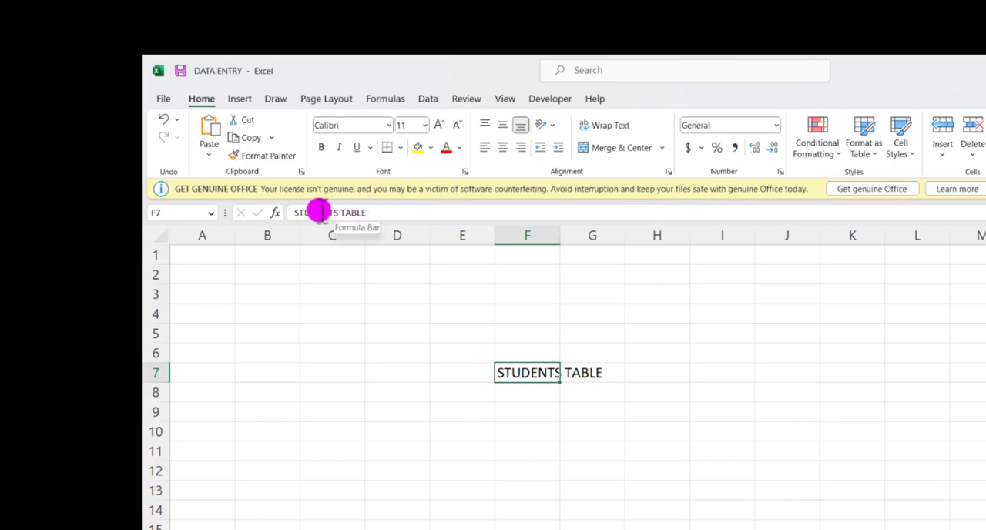
{"action": "left_click", "coordinate": [589, 376]}
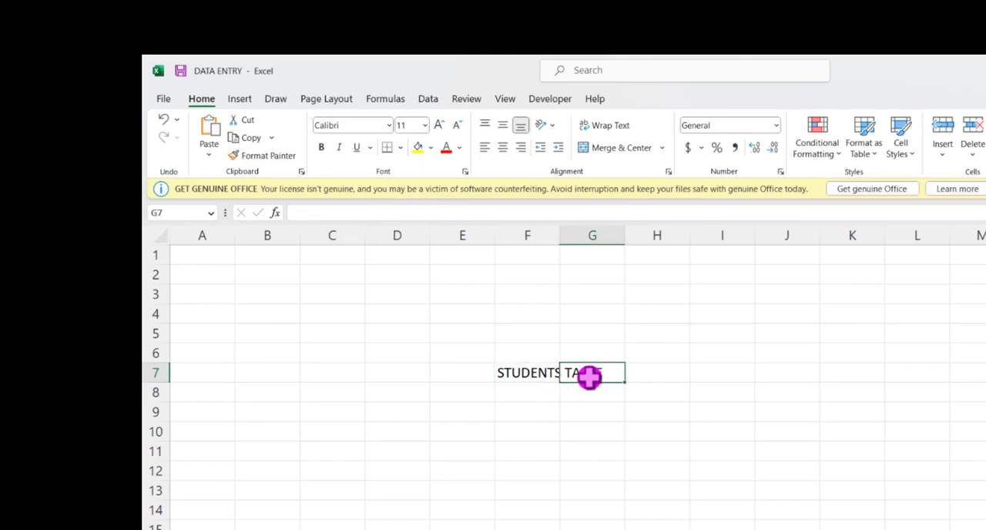
{"action": "left_click", "coordinate": [546, 374]}
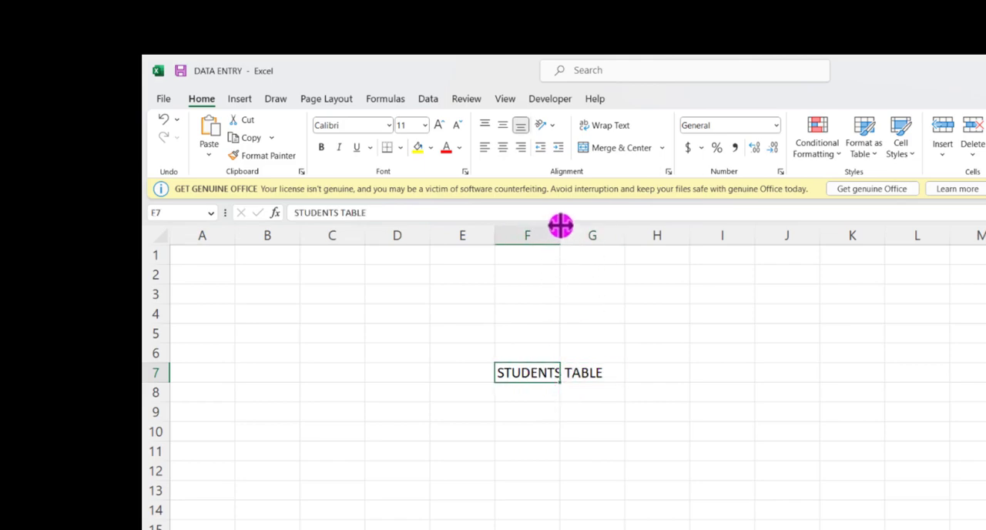
Step: Widen column F to fit the whole title and narrow it back to slightly wider than the neighbouring columns
{"action": "left_click_drag", "start_coordinate": [562, 223], "coordinate": [608, 245]}
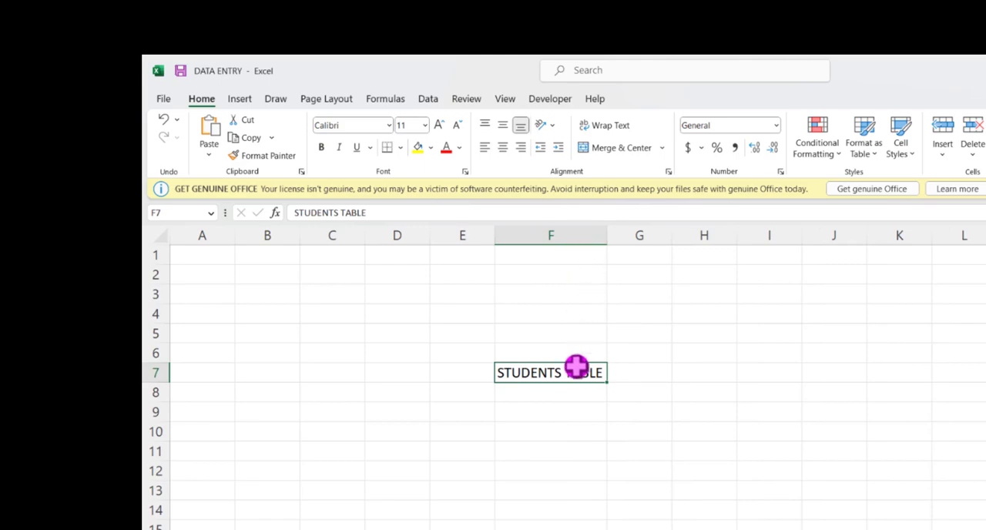
{"action": "scroll", "coordinate": [605, 238], "scroll_direction": "down", "scroll_amount": 1}
{"action": "left_click_drag", "start_coordinate": [608, 239], "coordinate": [568, 244]}
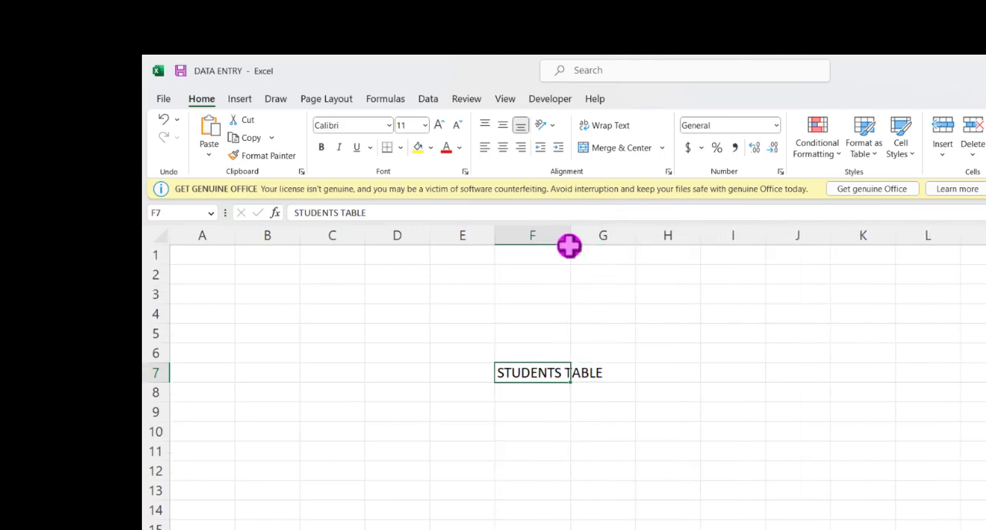
Step: Merge and center the STUDENTS TABLE title across cells F7:H8
{"action": "left_click", "coordinate": [544, 416]}
{"action": "left_click", "coordinate": [535, 374]}
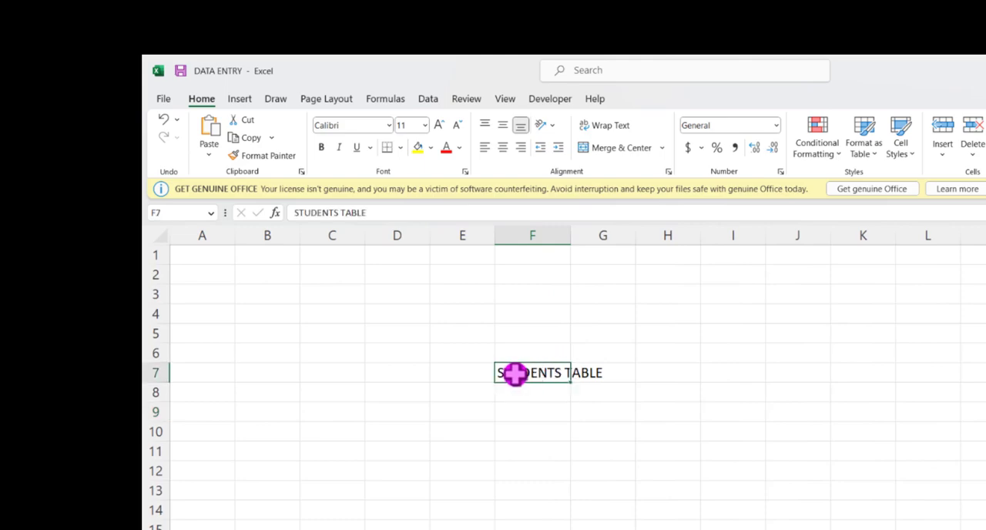
{"action": "left_click_drag", "start_coordinate": [515, 374], "coordinate": [643, 389]}
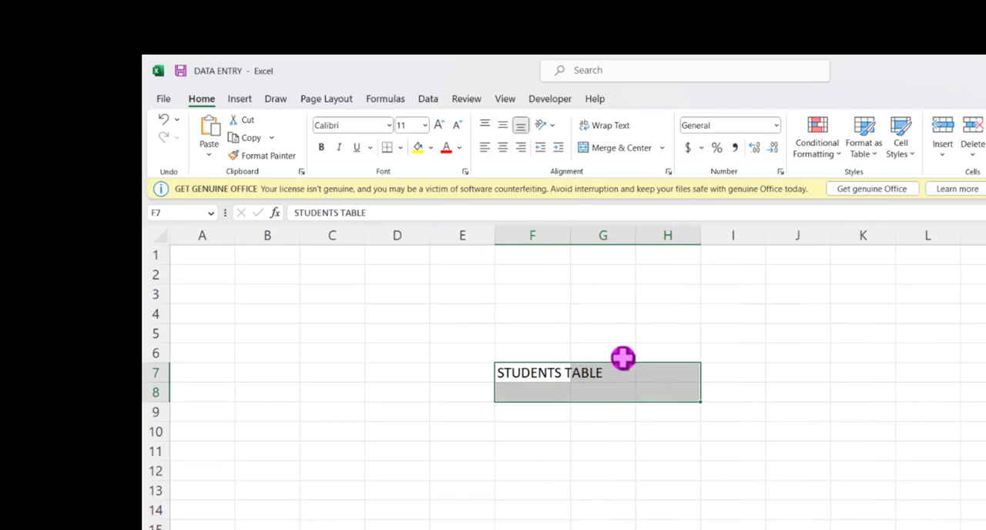
{"action": "left_click", "coordinate": [632, 148]}
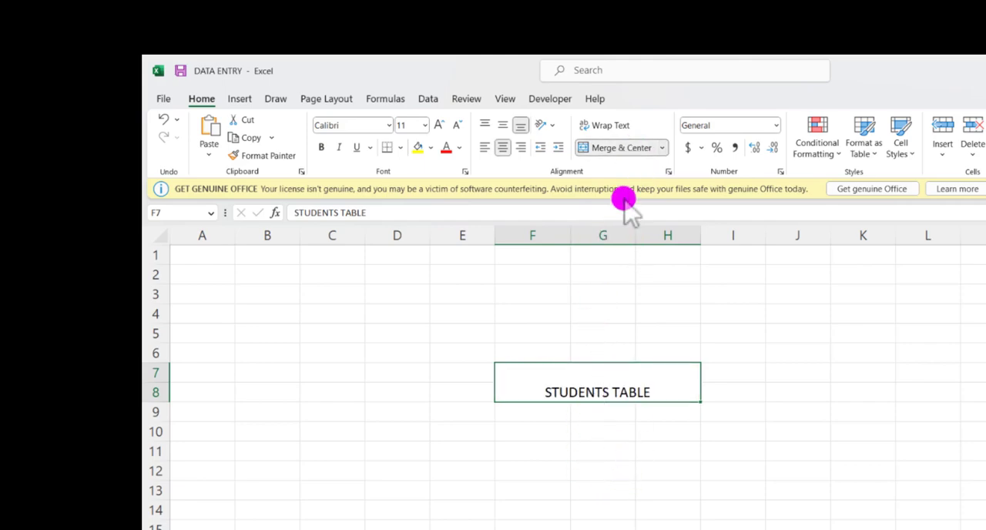
{"action": "left_click", "coordinate": [575, 424]}
{"action": "left_click", "coordinate": [578, 393]}
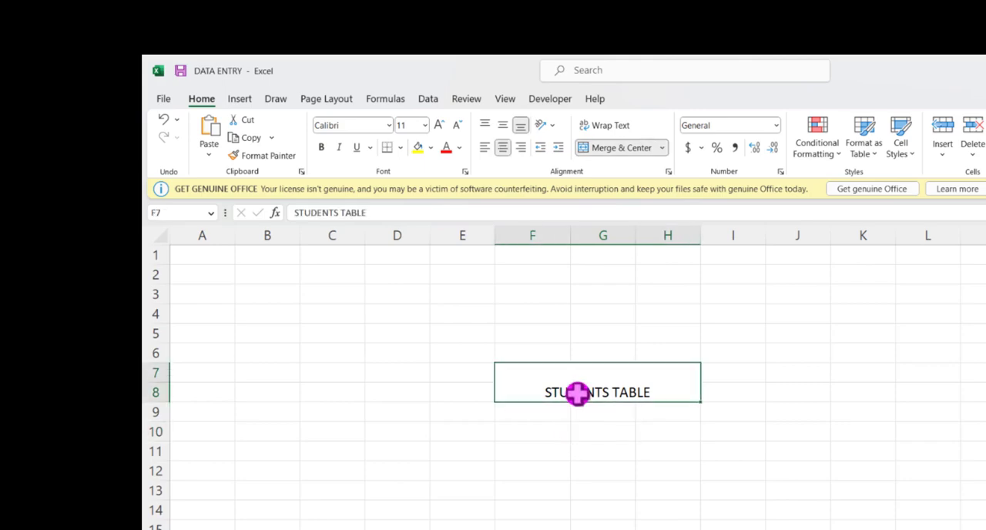
Step: Apply all borders to the range E5:I11 around the merged title
{"action": "left_click_drag", "start_coordinate": [467, 335], "coordinate": [715, 460]}
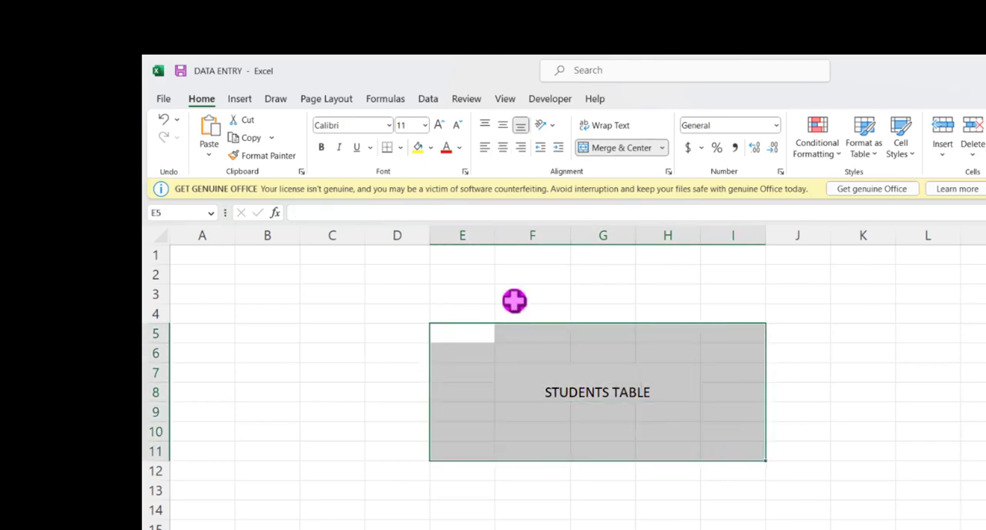
{"action": "left_click", "coordinate": [400, 147]}
{"action": "left_click", "coordinate": [425, 290]}
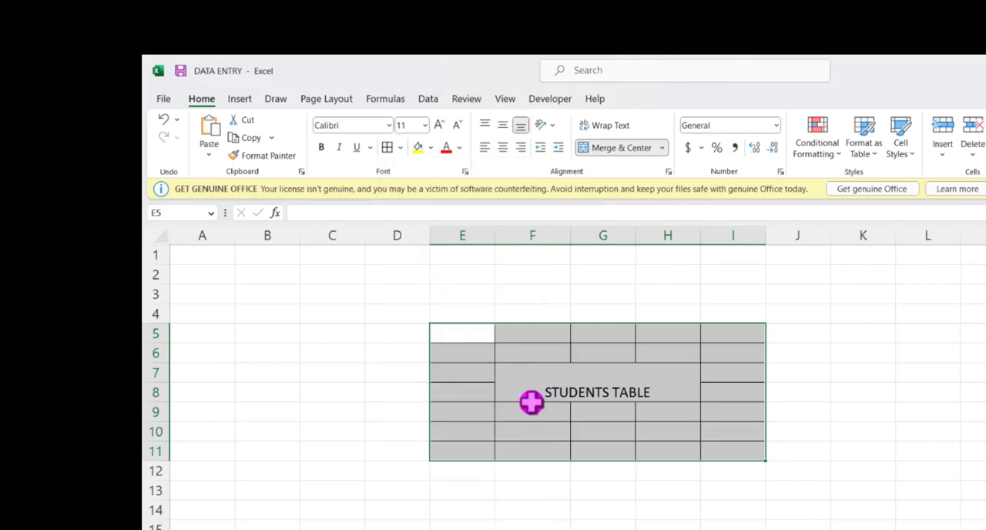
{"action": "left_click", "coordinate": [540, 432]}
Step: Try top and middle vertical alignment on the merged title cell and return it to bottom alignment
{"action": "left_click", "coordinate": [589, 387]}
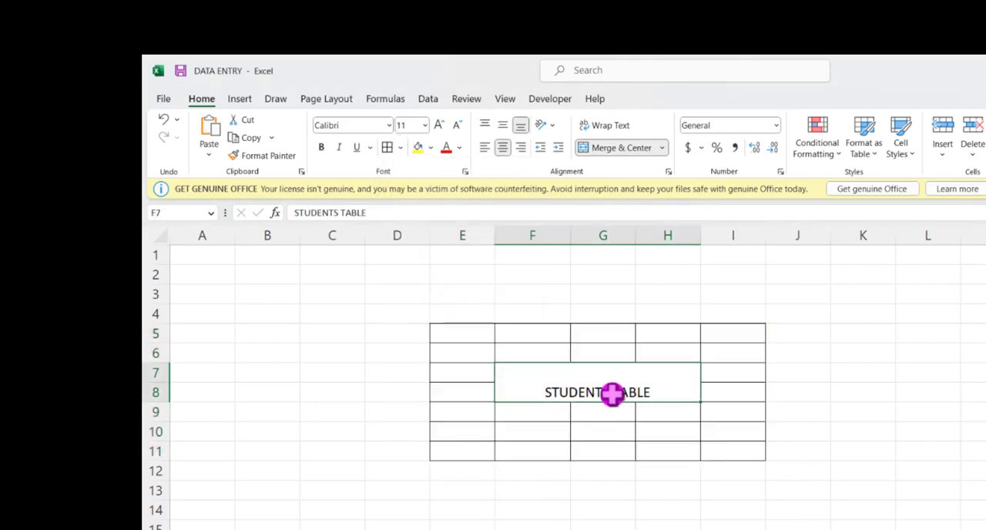
{"action": "left_click", "coordinate": [484, 125]}
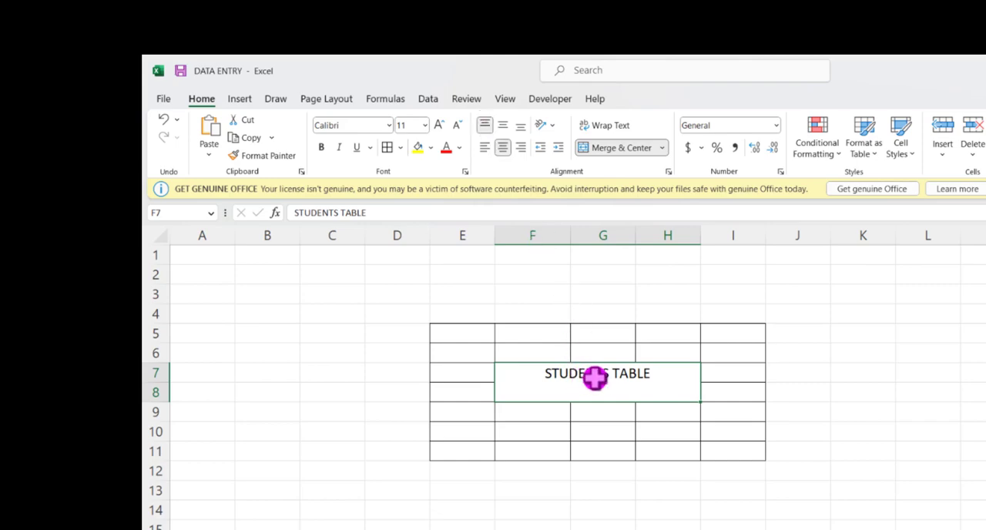
{"action": "left_click", "coordinate": [504, 125]}
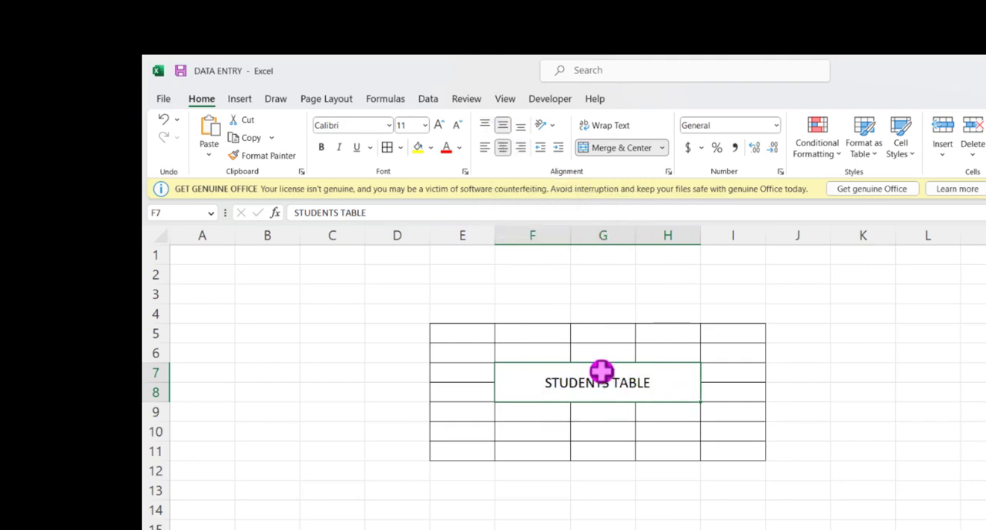
{"action": "left_click", "coordinate": [520, 126]}
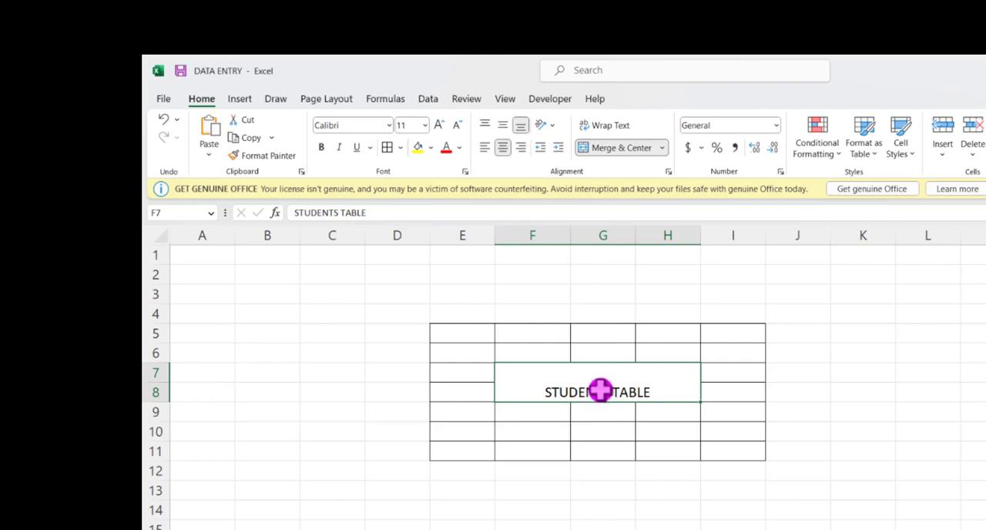
Step: Try left and center horizontal alignment on the merged title and settle on right alignment
{"action": "left_click", "coordinate": [484, 149]}
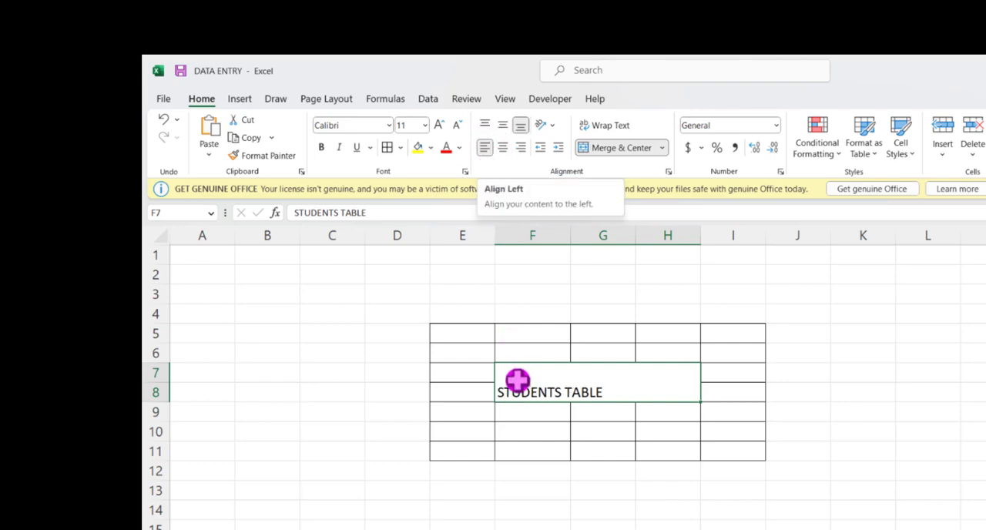
{"action": "left_click", "coordinate": [503, 147]}
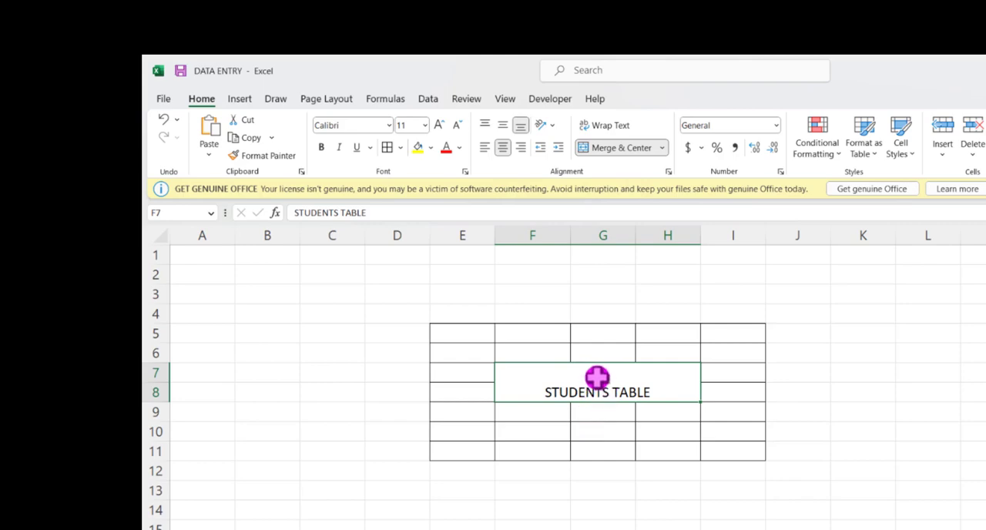
{"action": "left_click", "coordinate": [523, 147]}
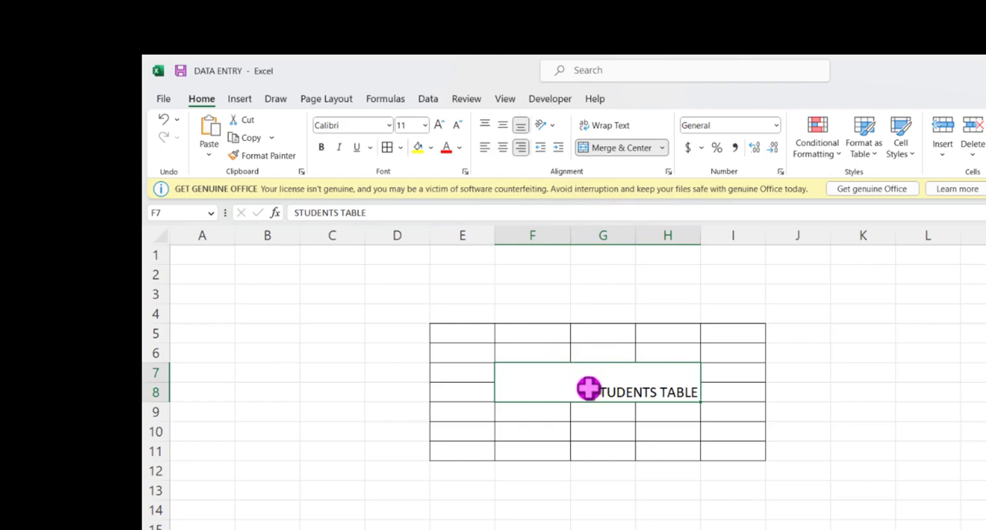
Step: Increase the indent of the right-aligned title repeatedly until the text reaches the merged cell's left edge
{"action": "left_click", "coordinate": [561, 147]}
{"action": "left_click", "coordinate": [561, 147]}
{"action": "left_click", "coordinate": [562, 147]}
{"action": "left_click", "coordinate": [561, 147]}
{"action": "left_click", "coordinate": [561, 147]}
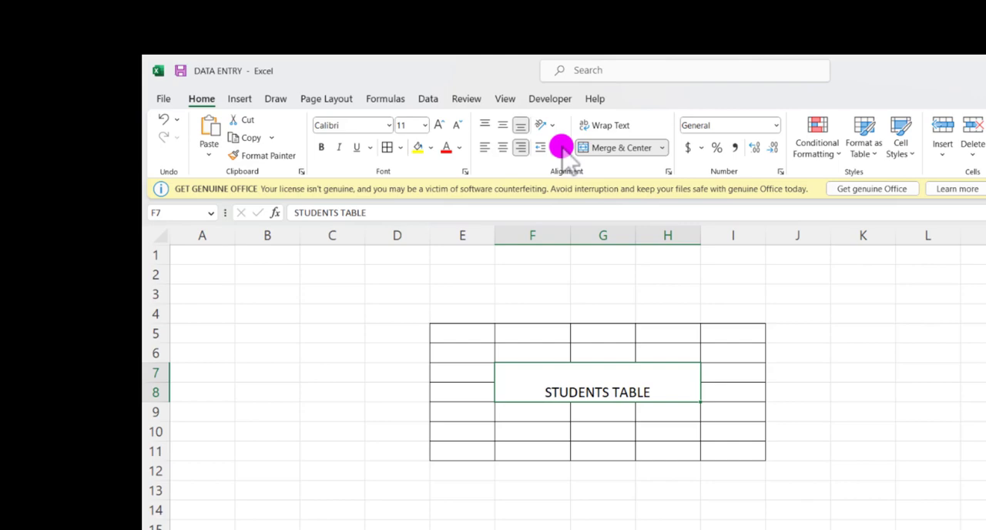
{"action": "left_click", "coordinate": [561, 147]}
{"action": "left_click", "coordinate": [561, 147]}
{"action": "left_click", "coordinate": [561, 147]}
{"action": "left_click", "coordinate": [561, 148]}
{"action": "left_click", "coordinate": [561, 148]}
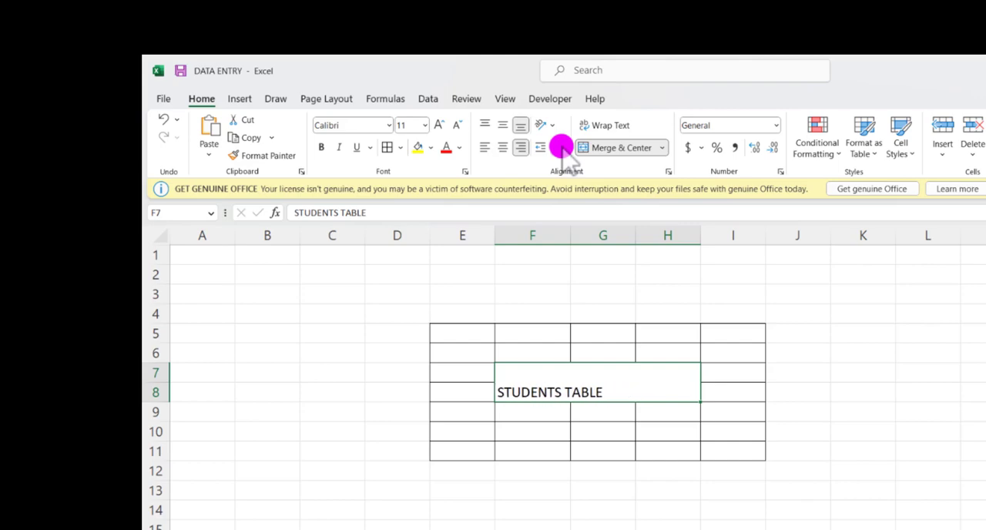
{"action": "left_click", "coordinate": [561, 147]}
Step: Decrease the title's indent repeatedly until the text sits against the merged cell's right border
{"action": "left_click", "coordinate": [541, 148]}
{"action": "left_click", "coordinate": [541, 147]}
{"action": "left_click", "coordinate": [541, 147]}
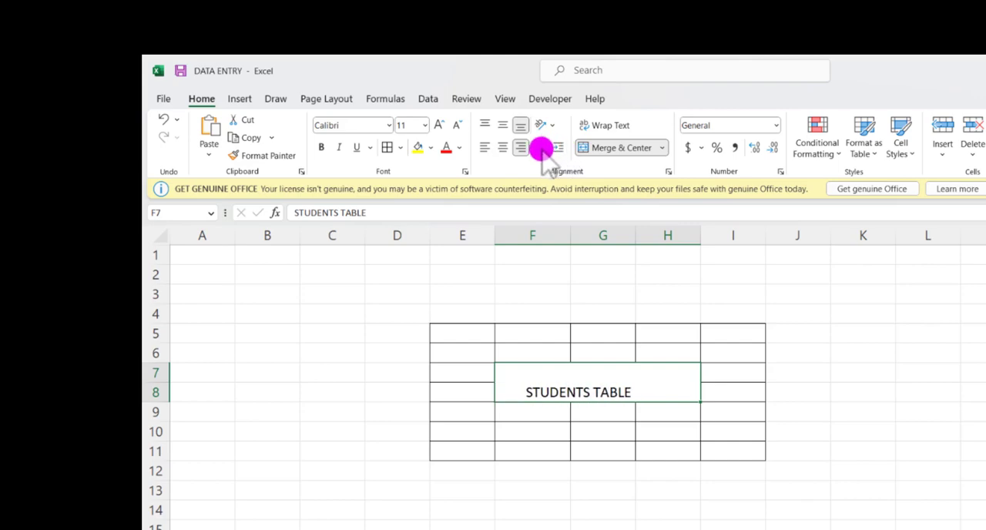
{"action": "left_click", "coordinate": [541, 148]}
{"action": "left_click", "coordinate": [541, 147]}
{"action": "left_click", "coordinate": [541, 148]}
{"action": "left_click", "coordinate": [541, 147]}
{"action": "left_click", "coordinate": [541, 147]}
{"action": "left_click", "coordinate": [541, 148]}
{"action": "left_click", "coordinate": [541, 148]}
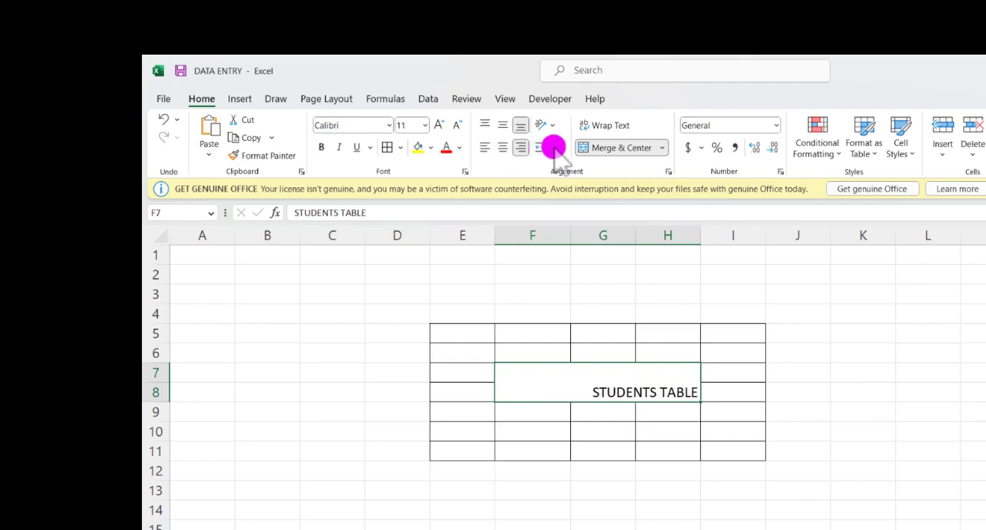
Step: Compare a one-level indent on the title under left and right alignment, and remove the indent
{"action": "left_click", "coordinate": [560, 148]}
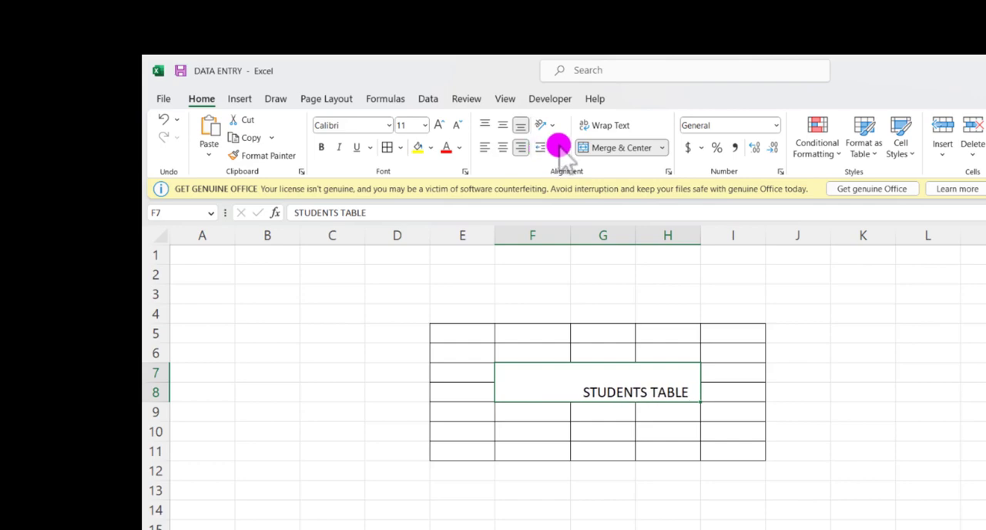
{"action": "left_click", "coordinate": [483, 149]}
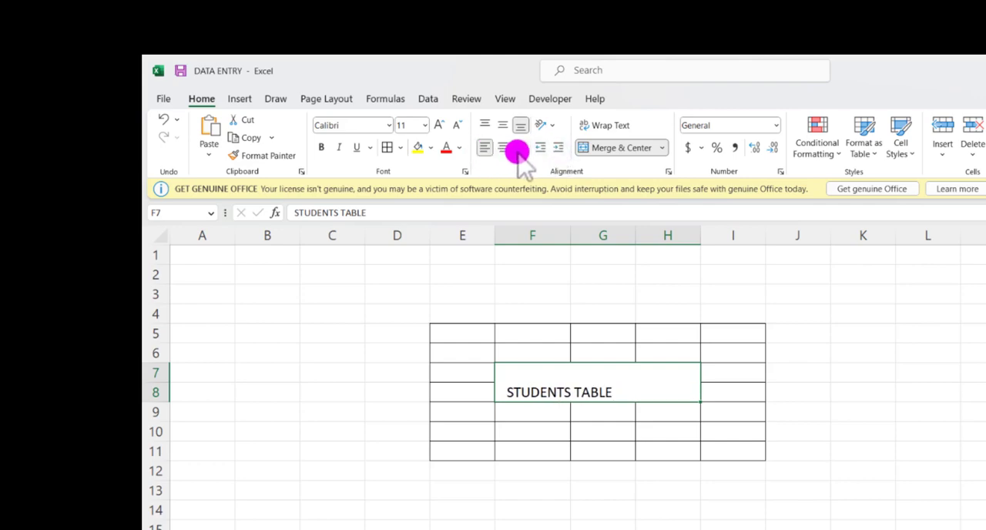
{"action": "left_click", "coordinate": [519, 150]}
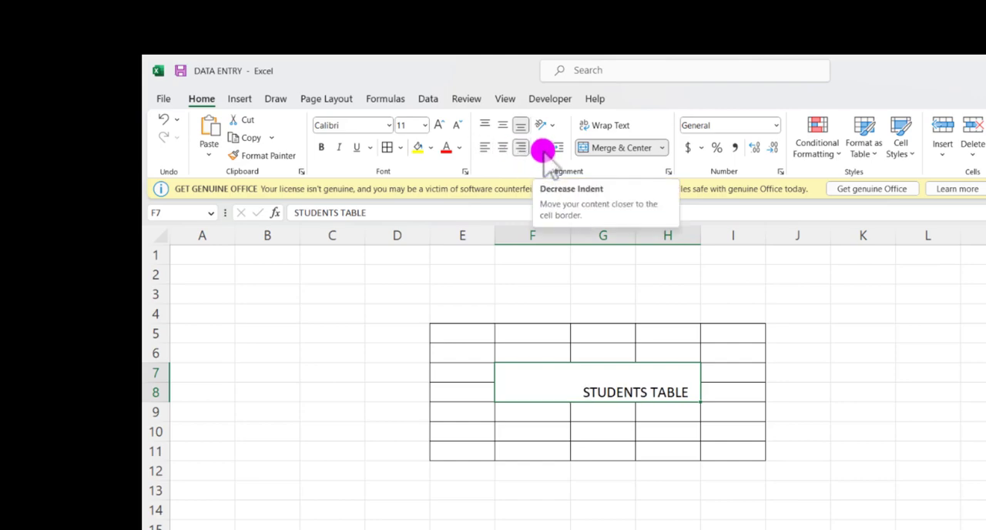
{"action": "left_click", "coordinate": [546, 149]}
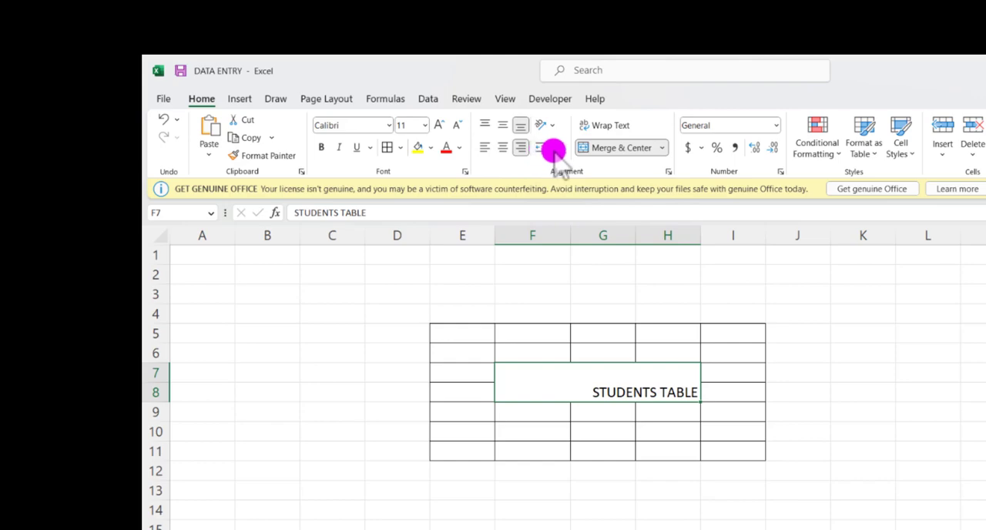
Step: Increase the indent of the right-aligned title by three levels
{"action": "left_click", "coordinate": [556, 149]}
{"action": "left_click", "coordinate": [554, 151]}
{"action": "left_click", "coordinate": [554, 151]}
{"action": "left_click", "coordinate": [555, 151]}
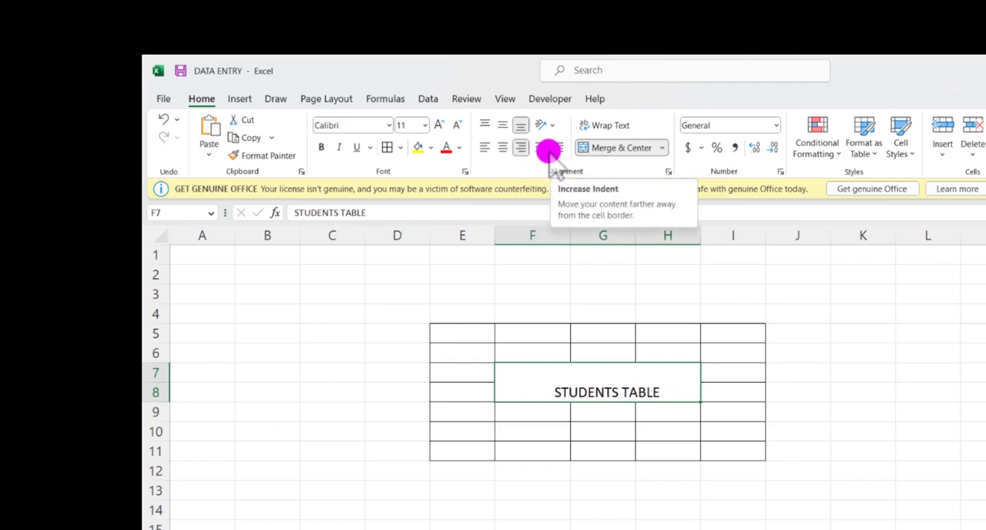
Step: Reduce the title's indent and center the text vertically and horizontally in the merged cell
{"action": "left_click", "coordinate": [541, 147]}
{"action": "left_click", "coordinate": [541, 147]}
{"action": "left_click", "coordinate": [541, 147]}
{"action": "left_click", "coordinate": [559, 148]}
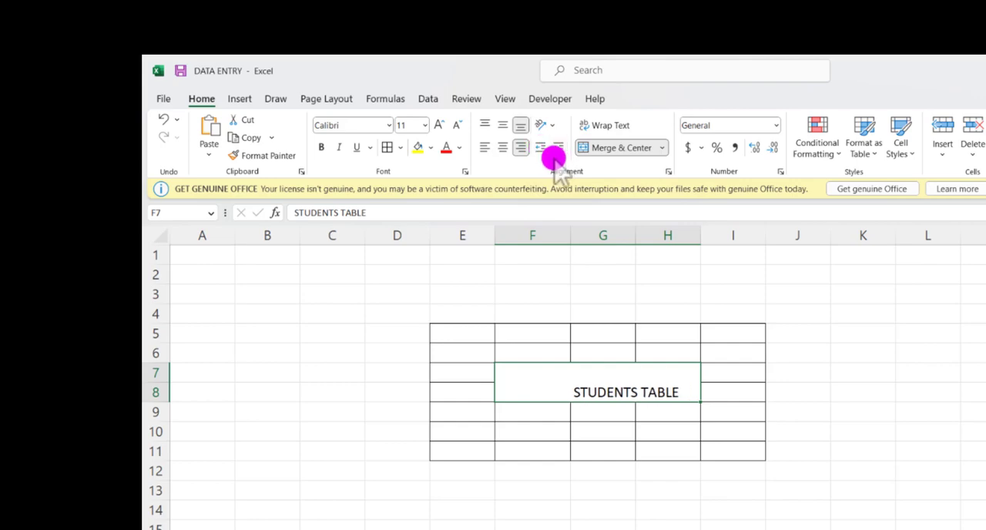
{"action": "left_click", "coordinate": [499, 126]}
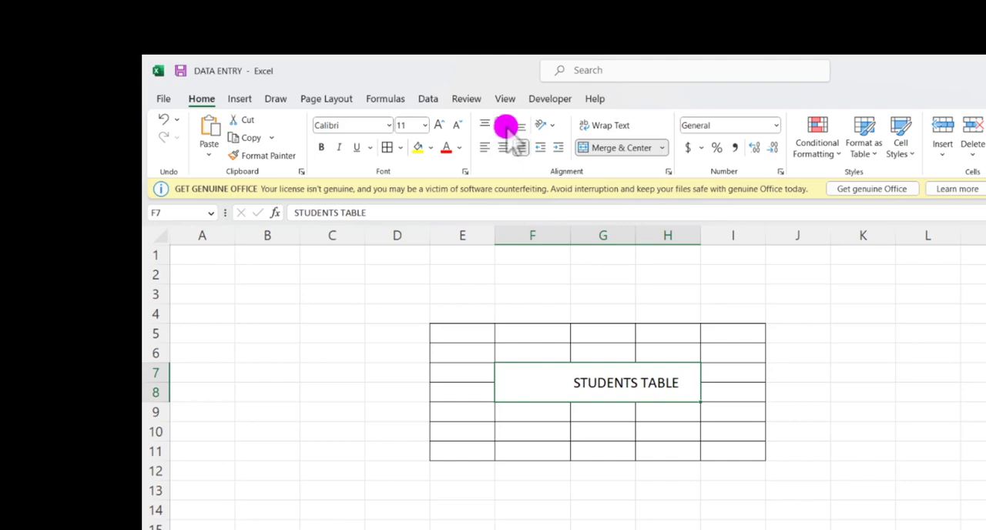
{"action": "left_click", "coordinate": [504, 146]}
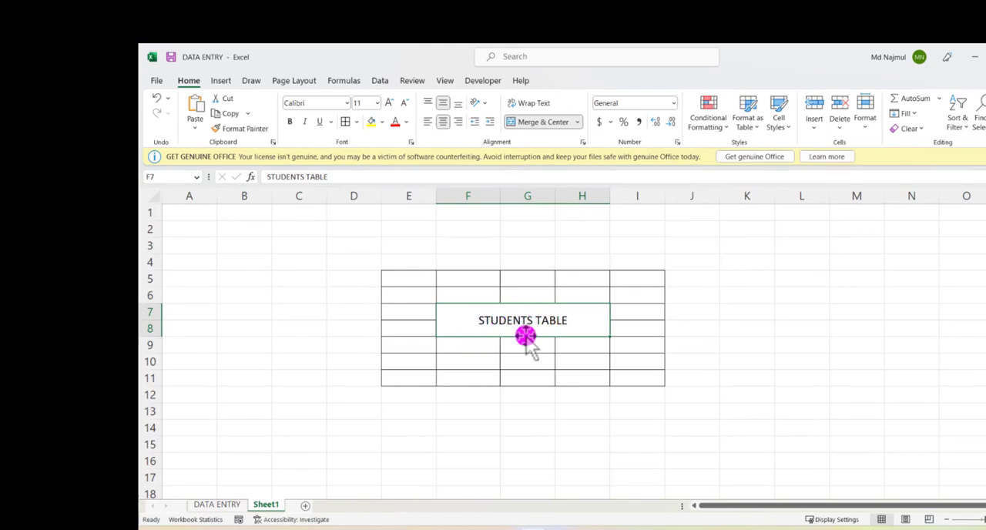
Step: Angle the title counterclockwise and enlarge row 7 until the whole rotated text fits in the merged cell
{"action": "left_click", "coordinate": [478, 105]}
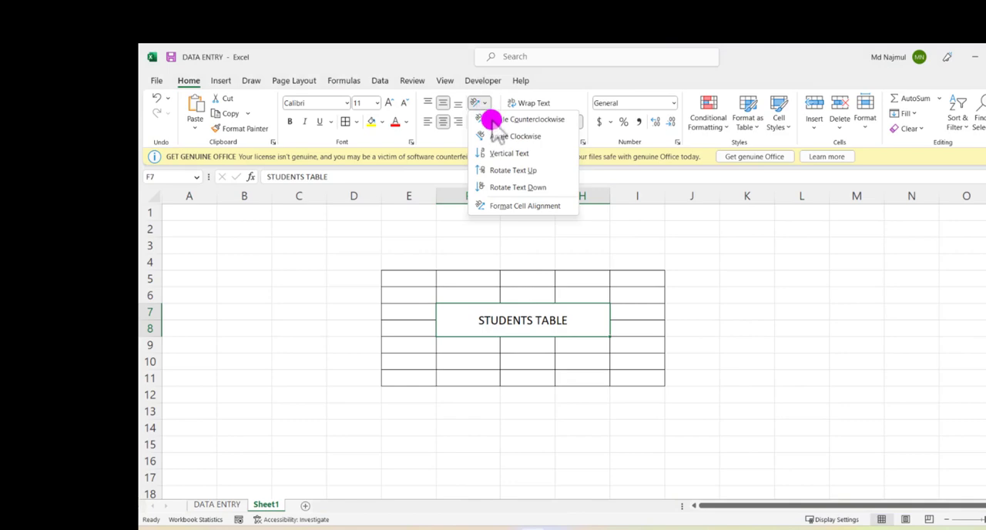
{"action": "left_click", "coordinate": [494, 121]}
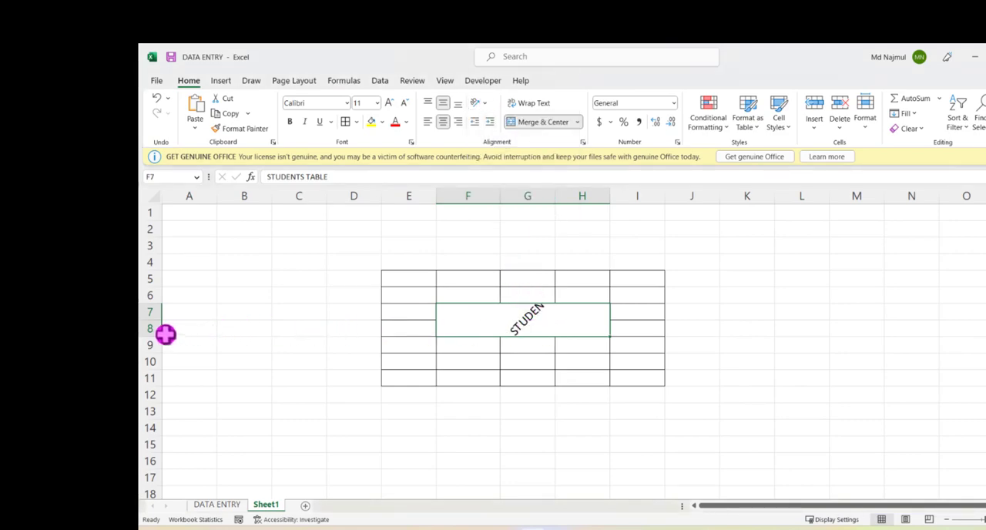
{"action": "left_click_drag", "start_coordinate": [159, 319], "coordinate": [161, 388]}
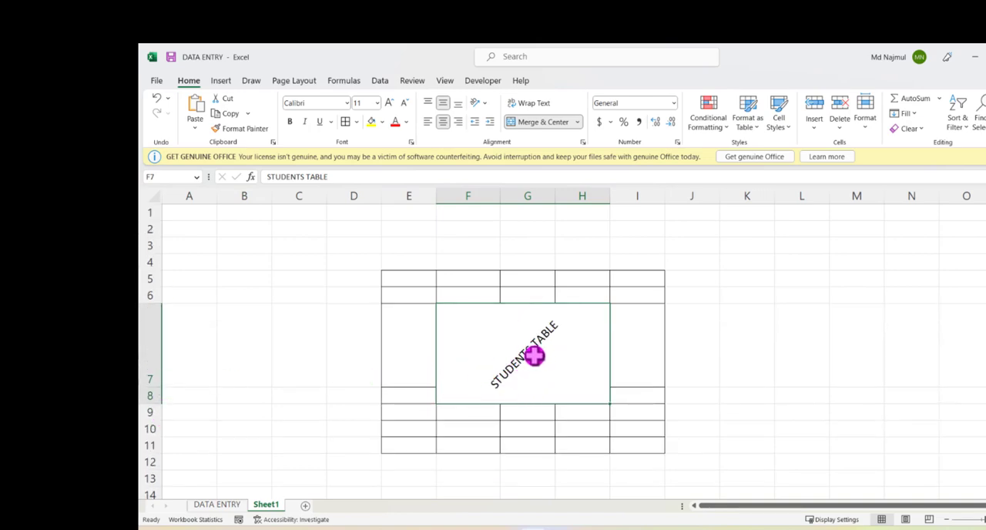
Step: Try the Angle Clockwise and Vertical Text orientations on the title
{"action": "left_click", "coordinate": [481, 103]}
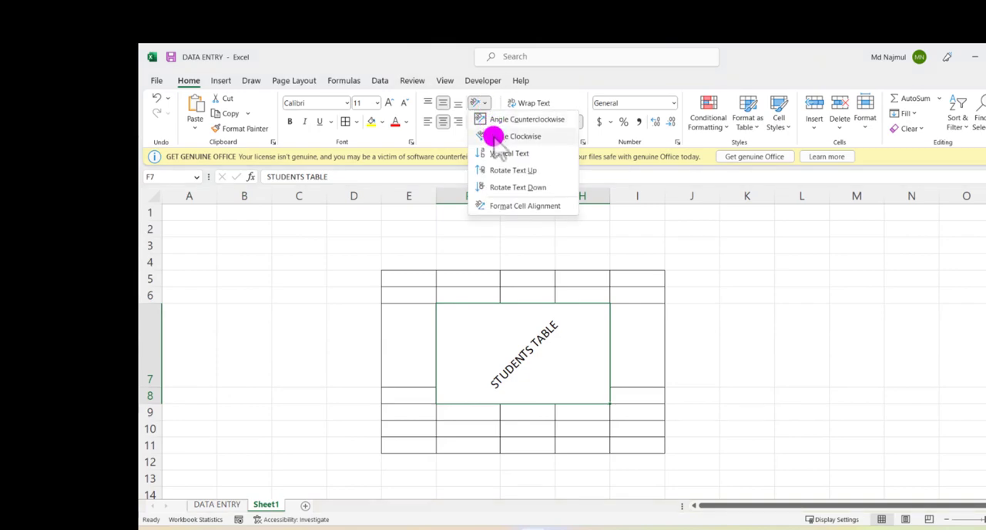
{"action": "left_click", "coordinate": [493, 137]}
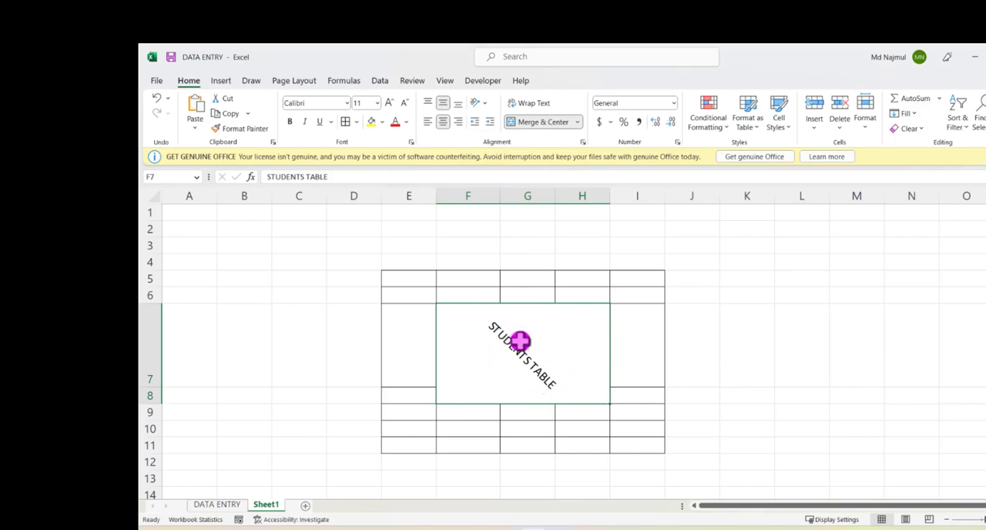
{"action": "left_click", "coordinate": [477, 102]}
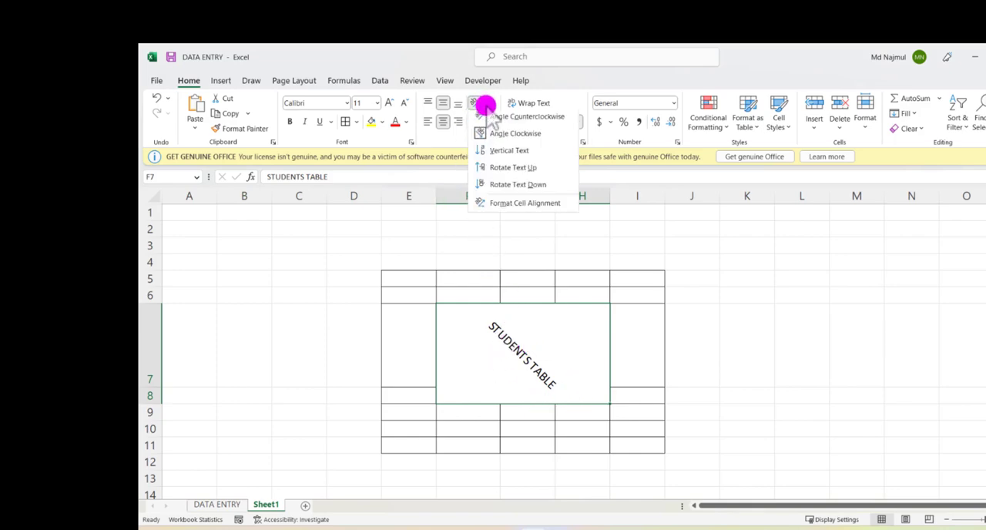
{"action": "left_click", "coordinate": [498, 153]}
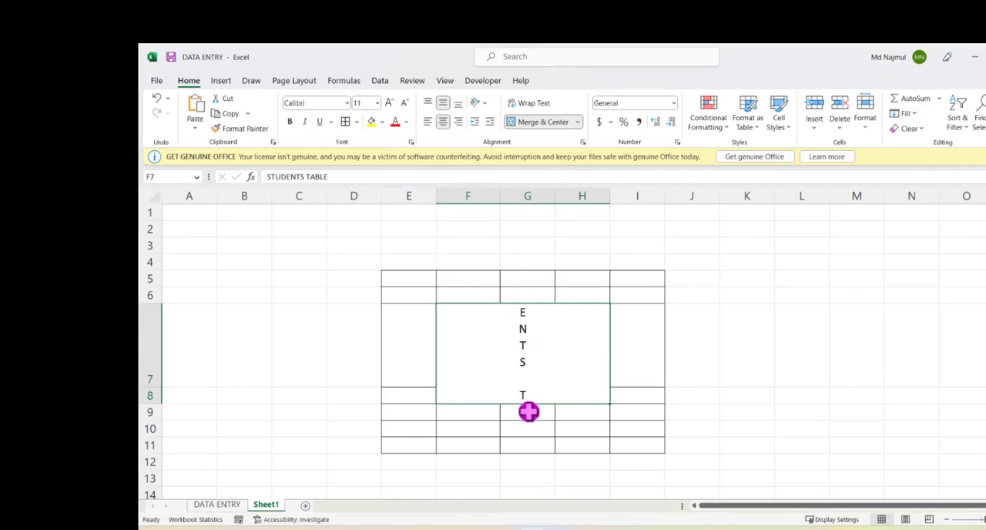
Step: Try the Rotate Text Up and Rotate Text Down orientations on the title
{"action": "left_click", "coordinate": [480, 104]}
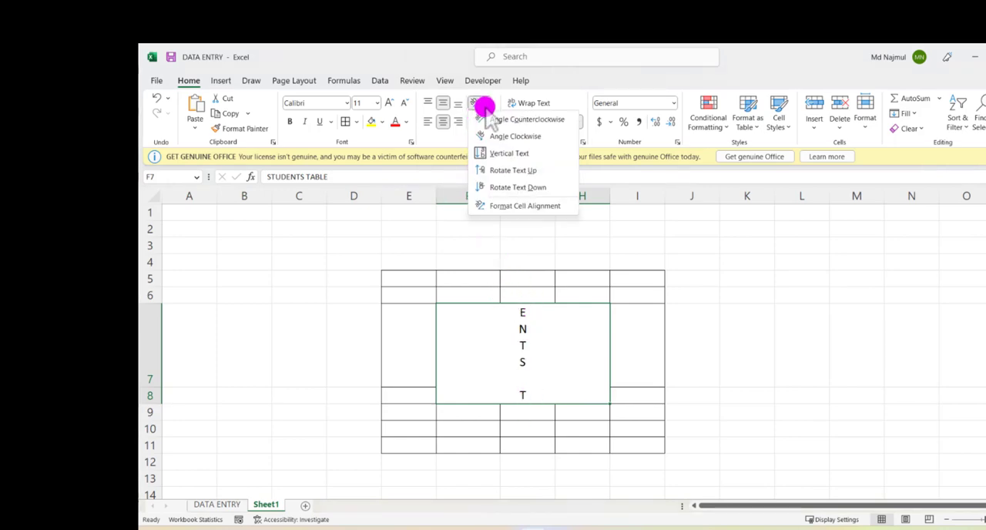
{"action": "left_click", "coordinate": [508, 171]}
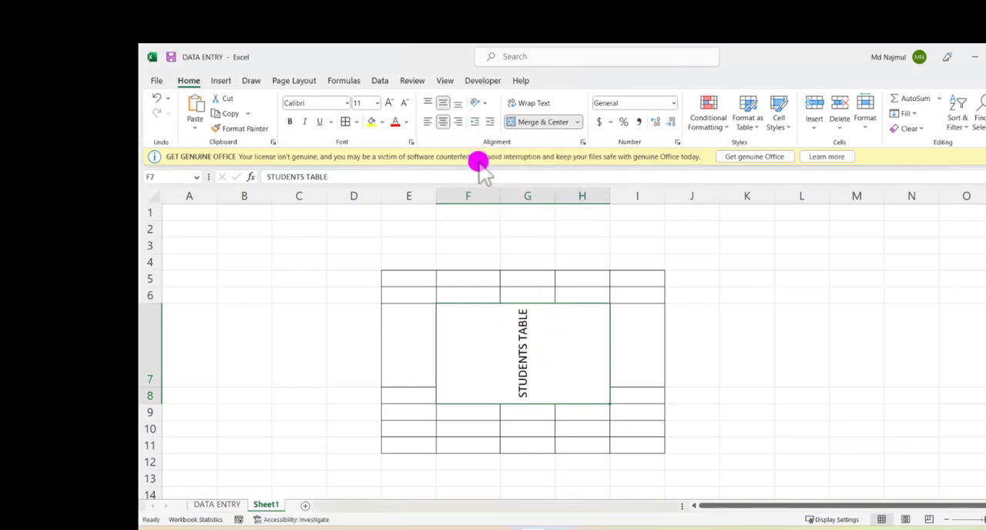
{"action": "left_click", "coordinate": [488, 103]}
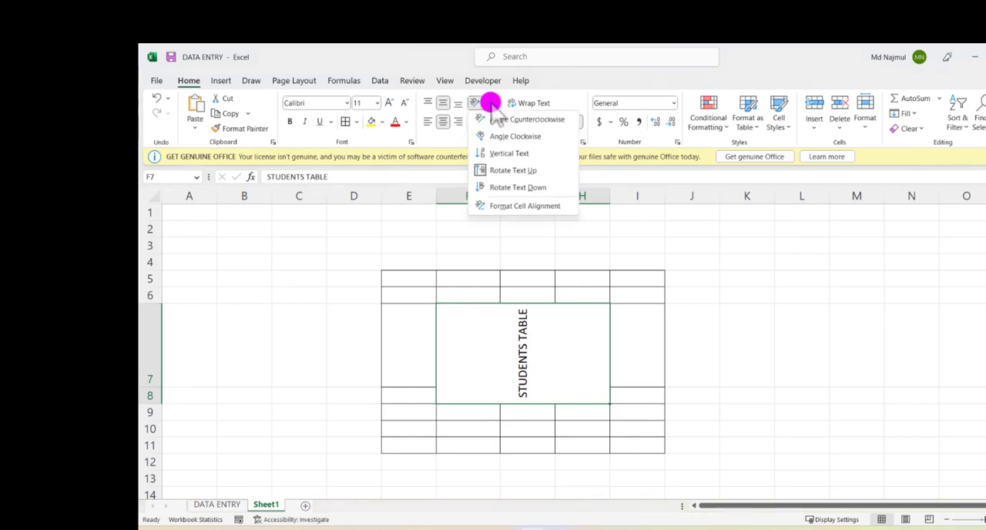
{"action": "left_click", "coordinate": [499, 188]}
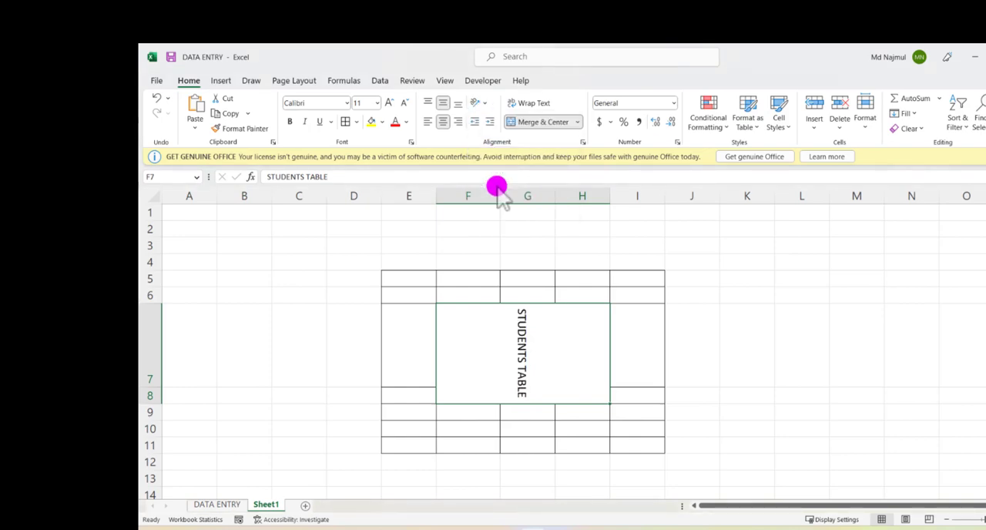
Step: Set the title's orientation back to Angle Counterclockwise
{"action": "left_click", "coordinate": [480, 102]}
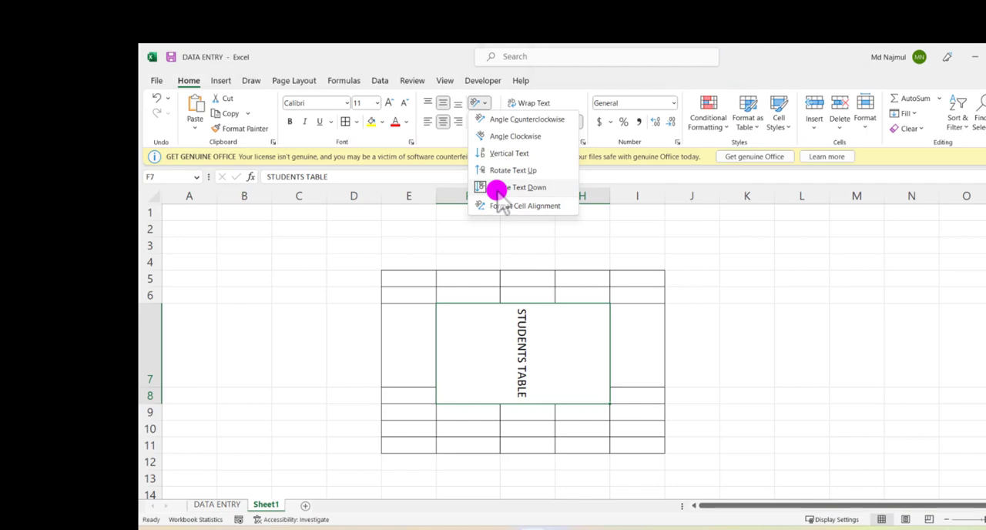
{"action": "left_click", "coordinate": [499, 121]}
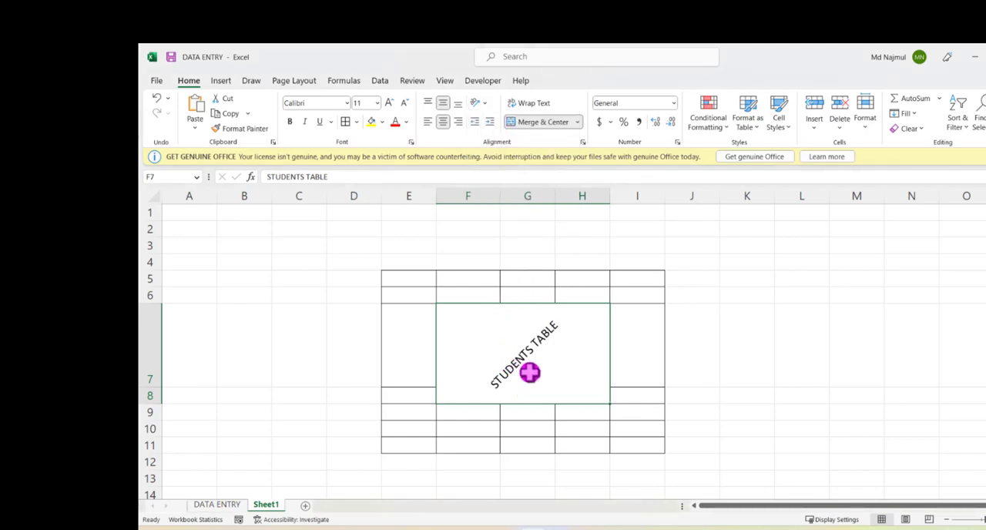
{"action": "left_click", "coordinate": [486, 104]}
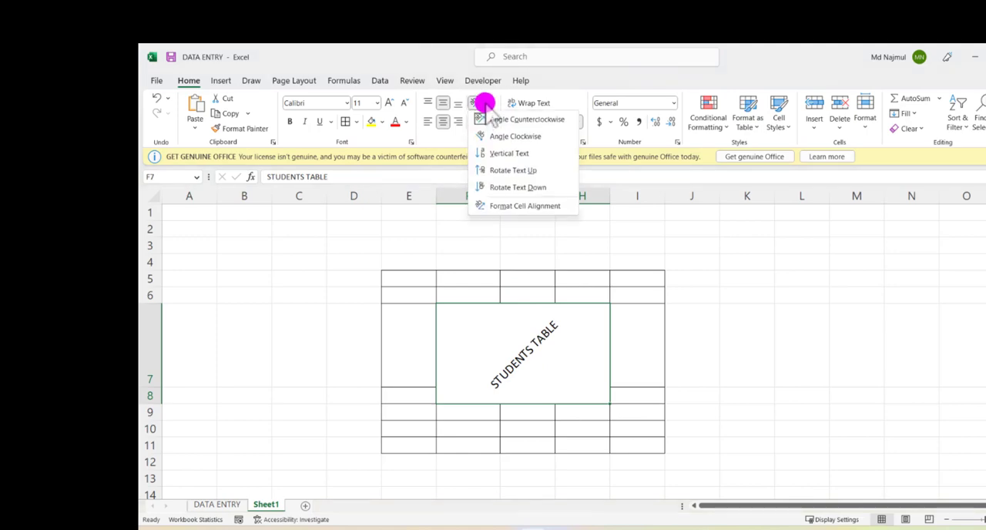
{"action": "left_click", "coordinate": [481, 101]}
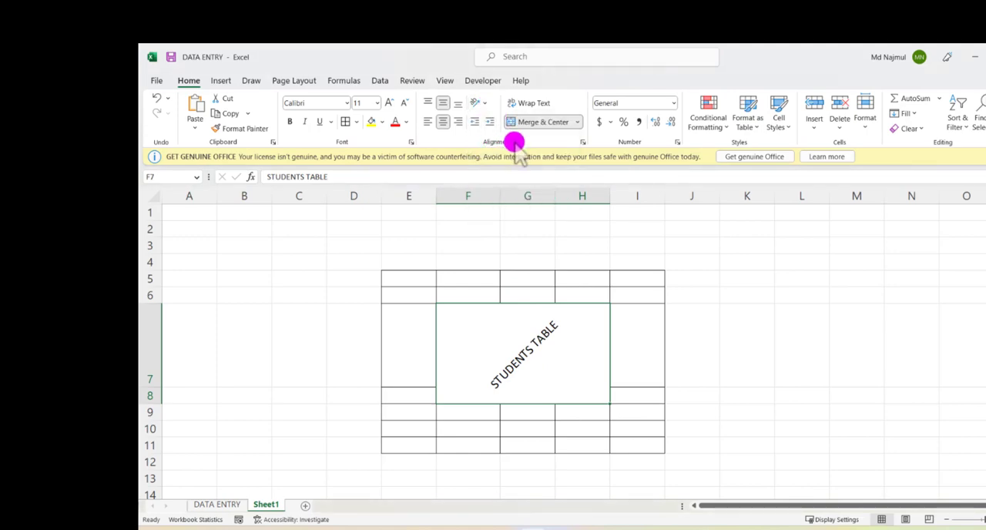
Step: In the Format Cells alignment settings, set the title's horizontal alignment to Left and vertical alignment to Center
{"action": "left_click", "coordinate": [582, 143]}
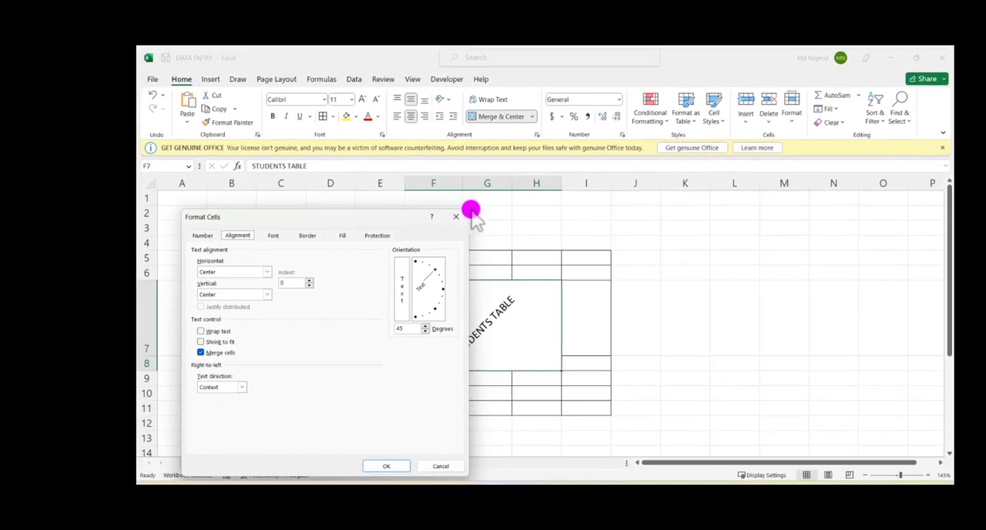
{"action": "left_click_drag", "start_coordinate": [399, 215], "coordinate": [749, 204]}
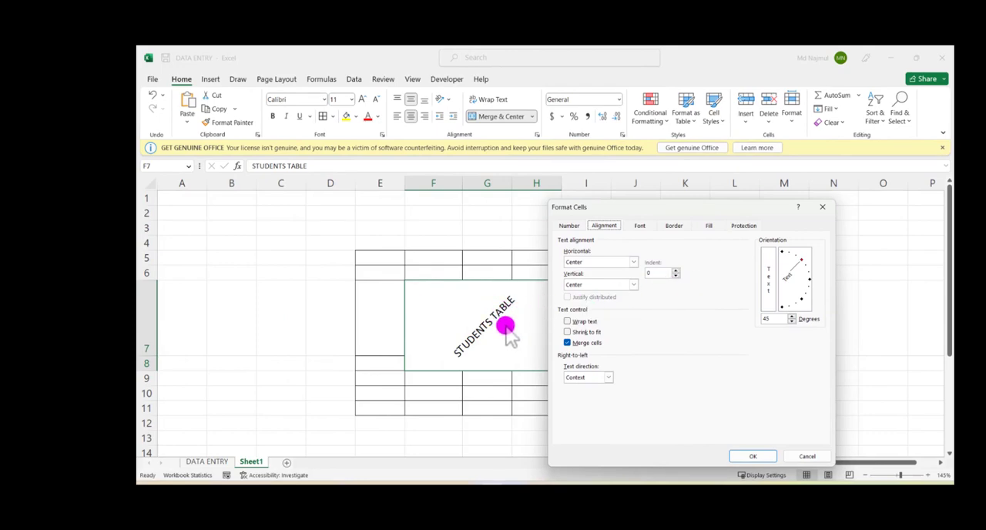
{"action": "left_click", "coordinate": [632, 262]}
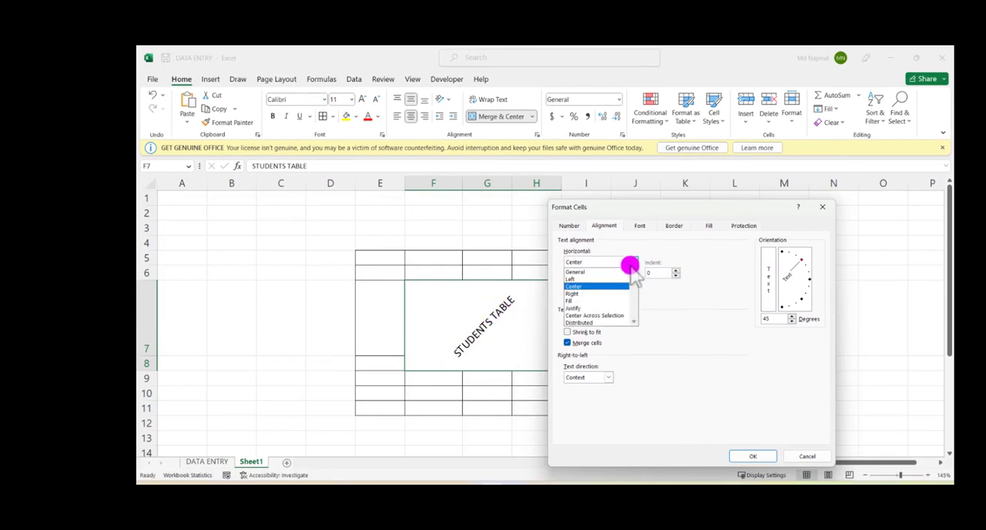
{"action": "left_click", "coordinate": [590, 280]}
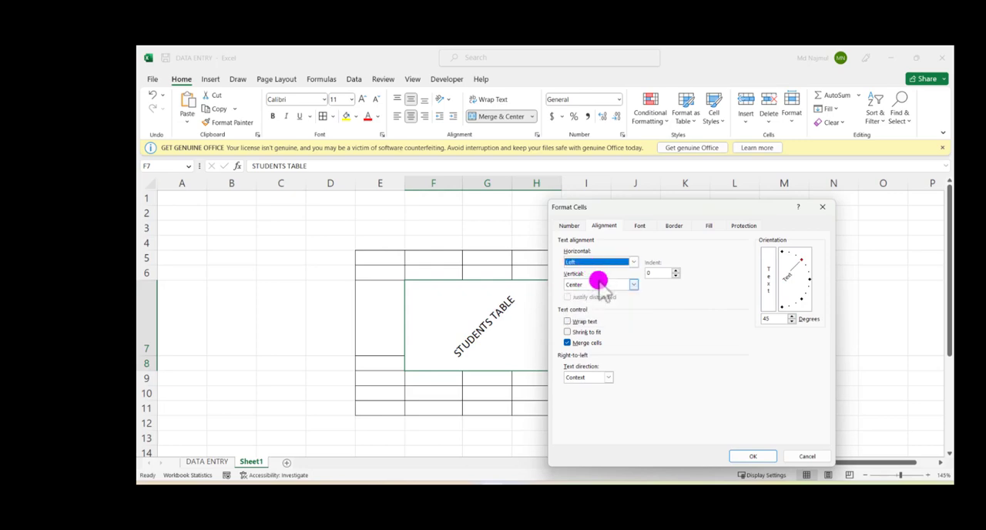
{"action": "left_click", "coordinate": [630, 285]}
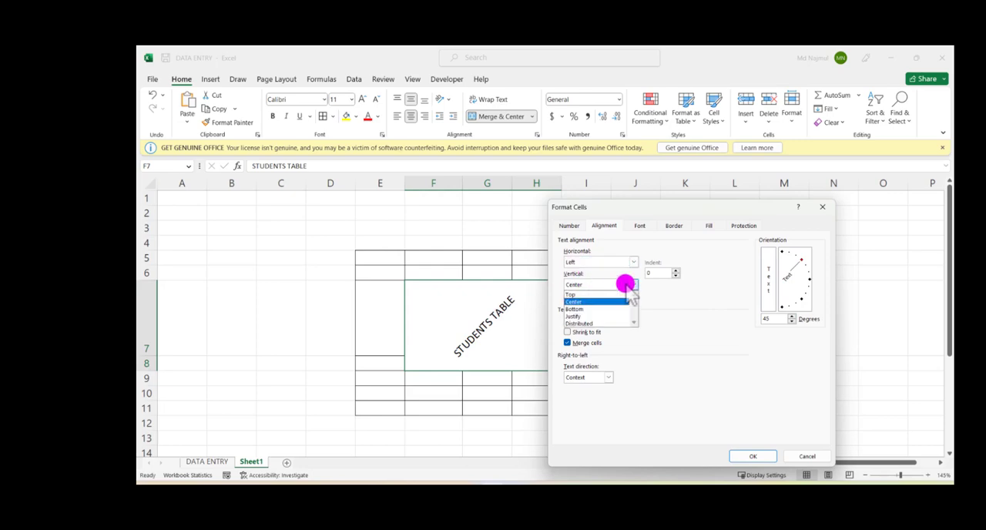
{"action": "left_click", "coordinate": [590, 249]}
{"action": "left_click", "coordinate": [634, 284]}
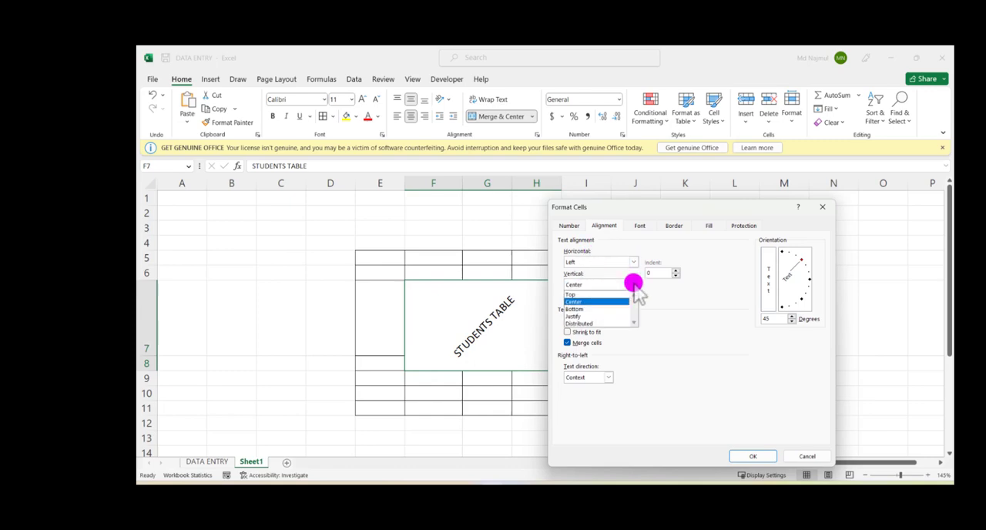
{"action": "left_click", "coordinate": [590, 301]}
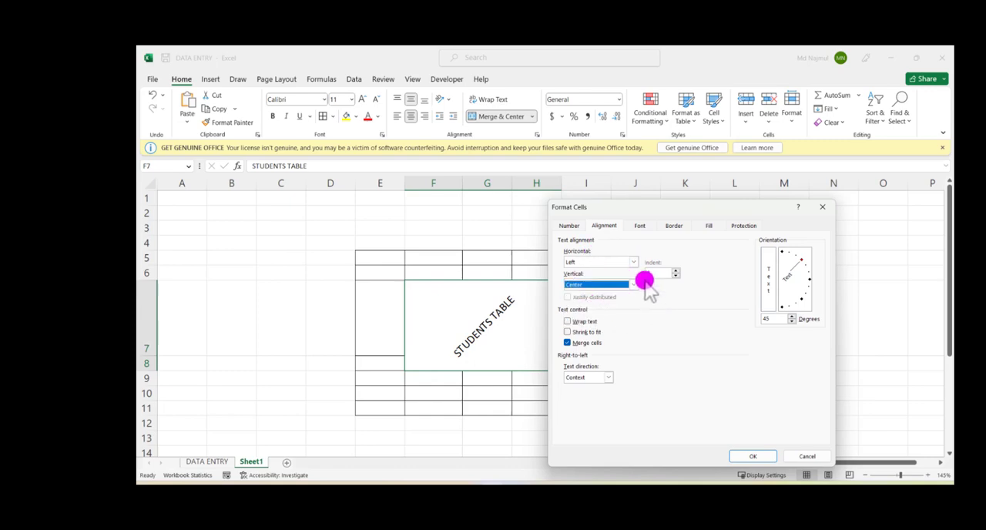
Step: Add a diagonal border rising from the merged cell's lower-left to upper-right corner and apply the cell formatting
{"action": "left_click", "coordinate": [675, 227]}
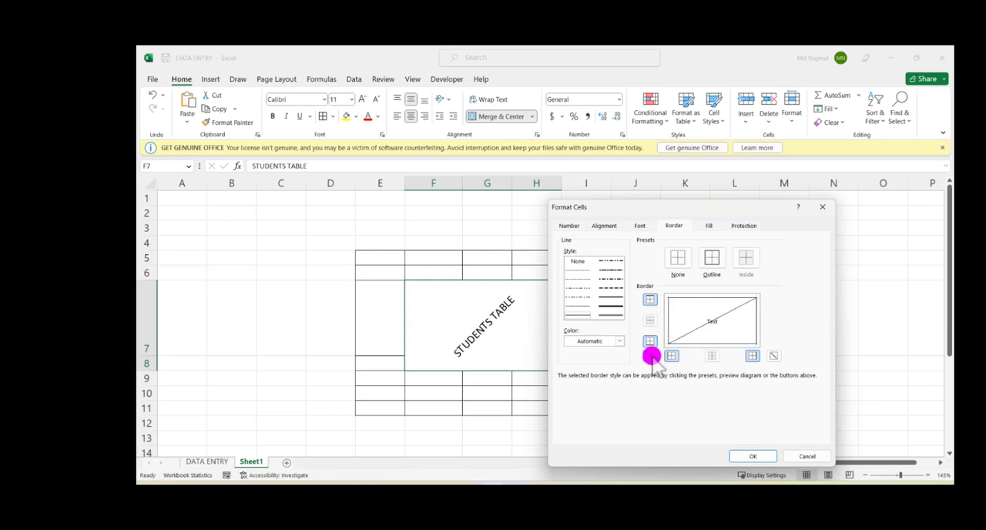
{"action": "left_click", "coordinate": [753, 456]}
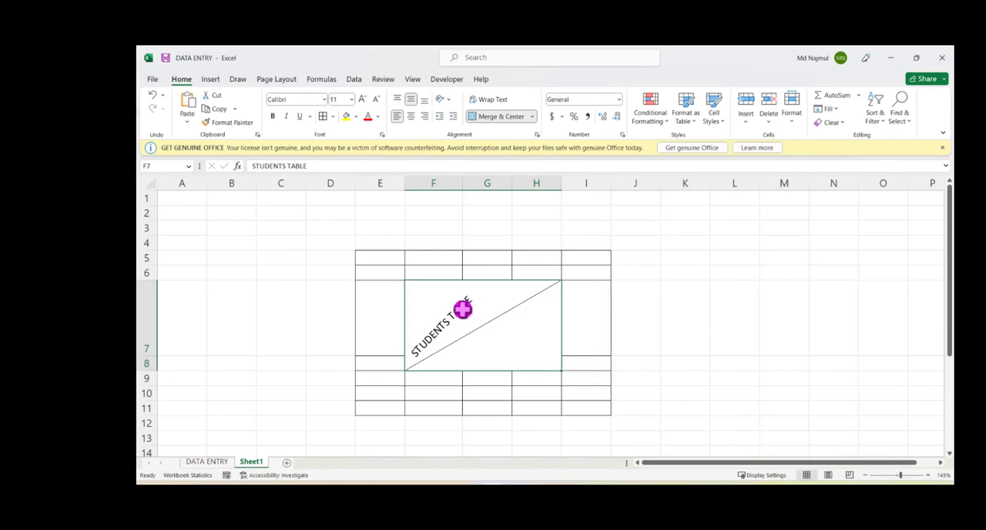
Step: Return the title to unrotated text and compare its middle and top alignment, keeping it at the cell's top
{"action": "left_click", "coordinate": [445, 115]}
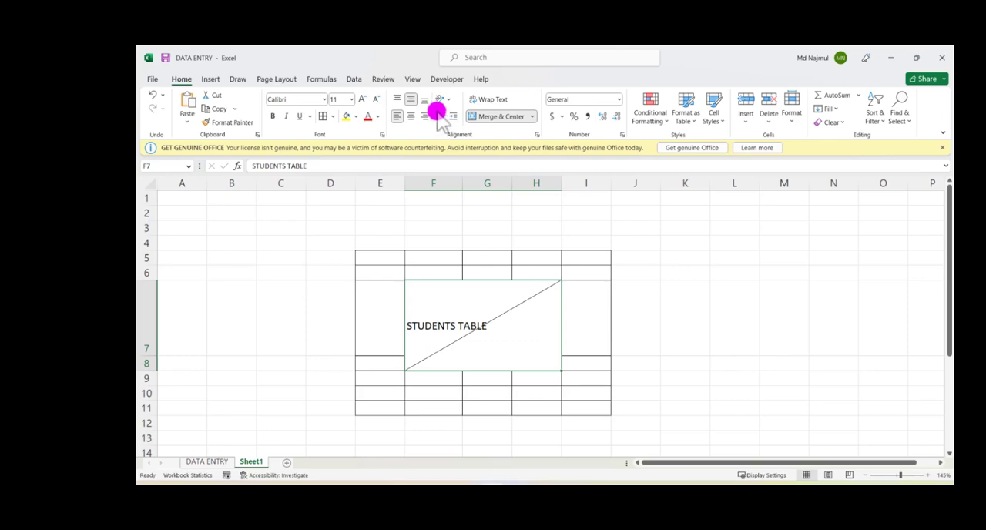
{"action": "left_click", "coordinate": [399, 99]}
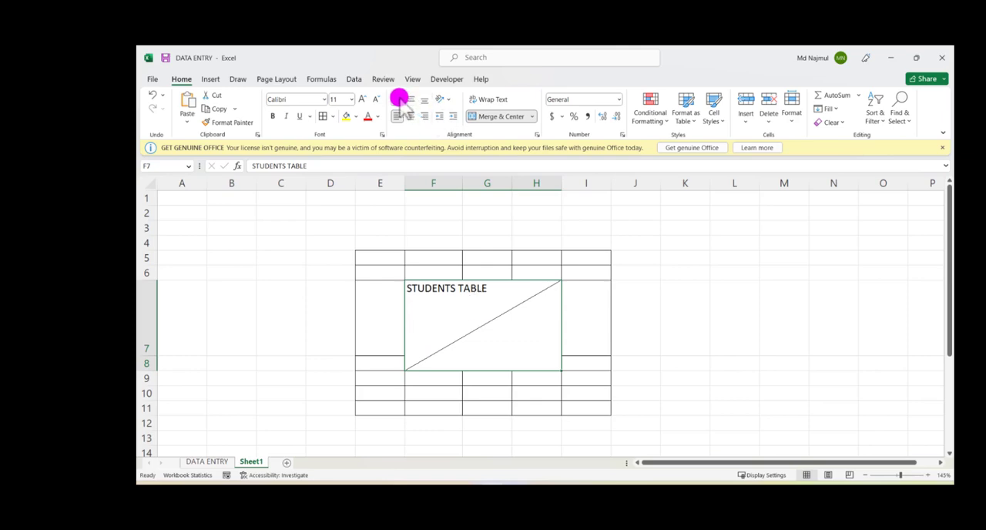
{"action": "left_click", "coordinate": [412, 101]}
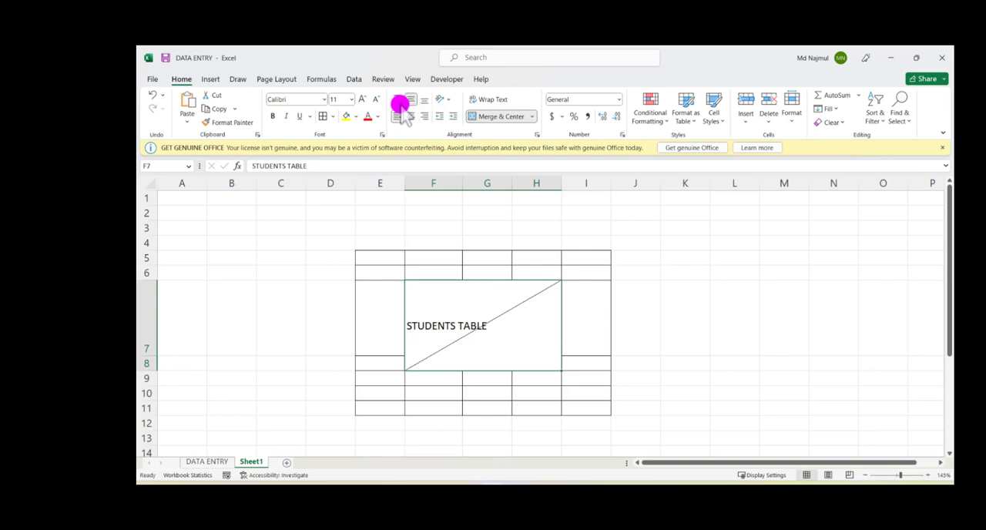
{"action": "left_click", "coordinate": [399, 101]}
Step: Center the title horizontally, try an increased indent on it, and center it again
{"action": "left_click", "coordinate": [411, 115]}
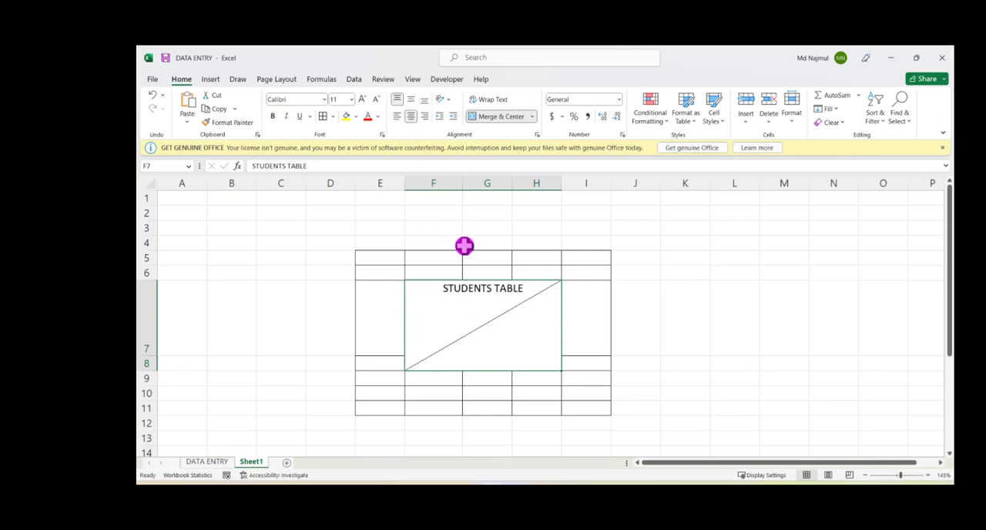
{"action": "left_click", "coordinate": [454, 117]}
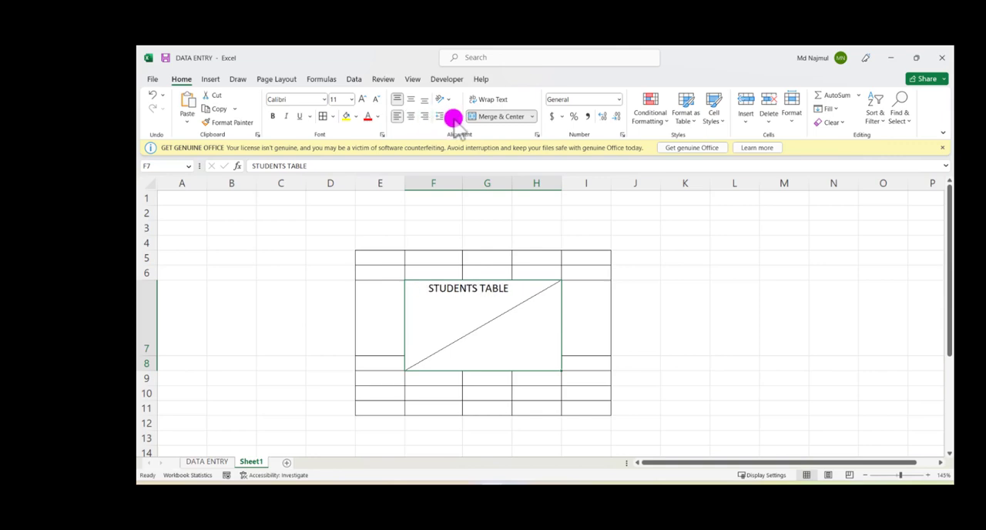
{"action": "left_click", "coordinate": [412, 117]}
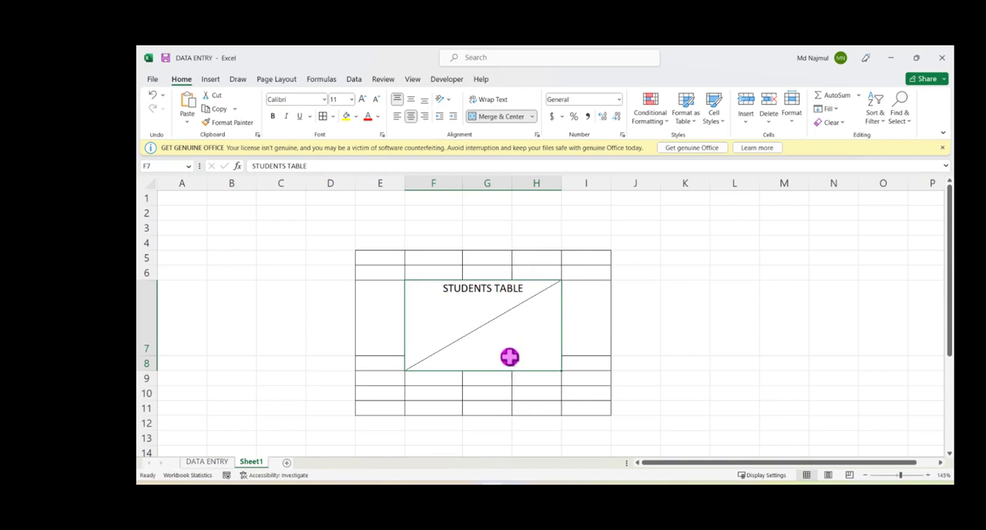
Step: Try the title angled clockwise and switch it to Angle Counterclockwise
{"action": "left_click", "coordinate": [446, 98]}
{"action": "left_click", "coordinate": [461, 129]}
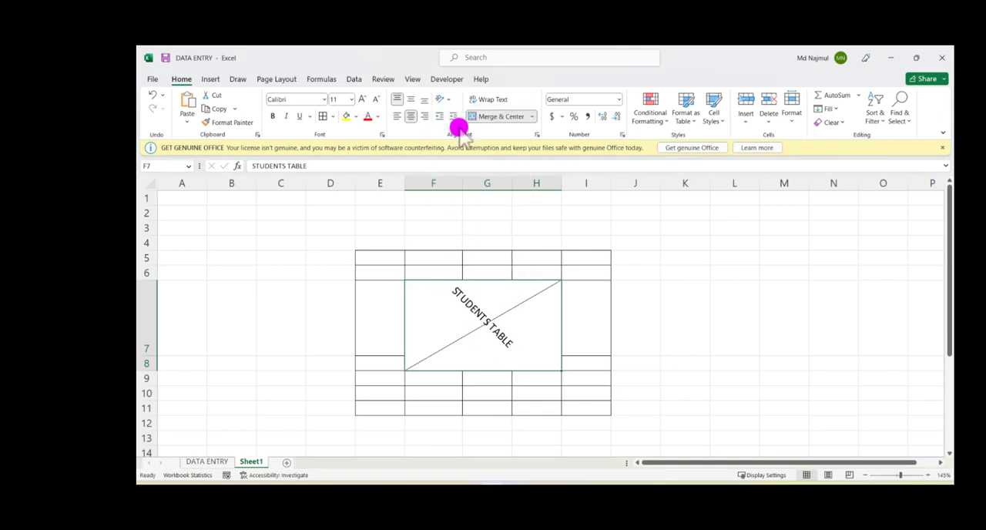
{"action": "left_click", "coordinate": [446, 100]}
{"action": "left_click", "coordinate": [462, 111]}
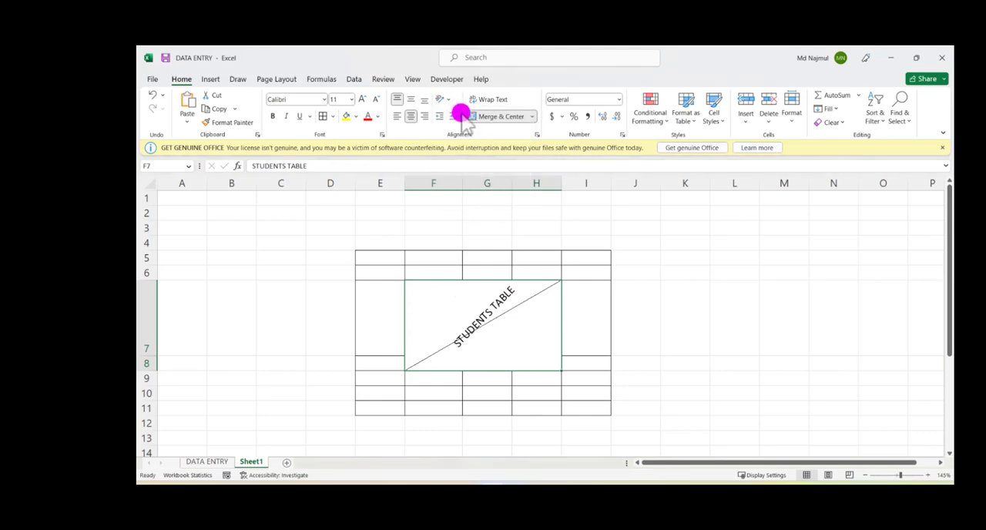
Step: Try middle vertical alignment on the title, then align it to the bottom and right of its merged cell
{"action": "left_click", "coordinate": [411, 99]}
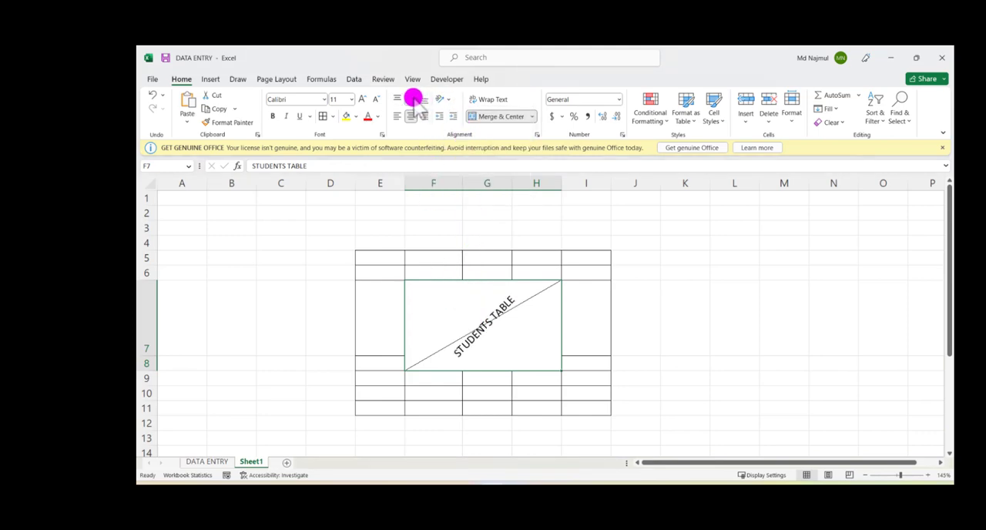
{"action": "left_click", "coordinate": [425, 99]}
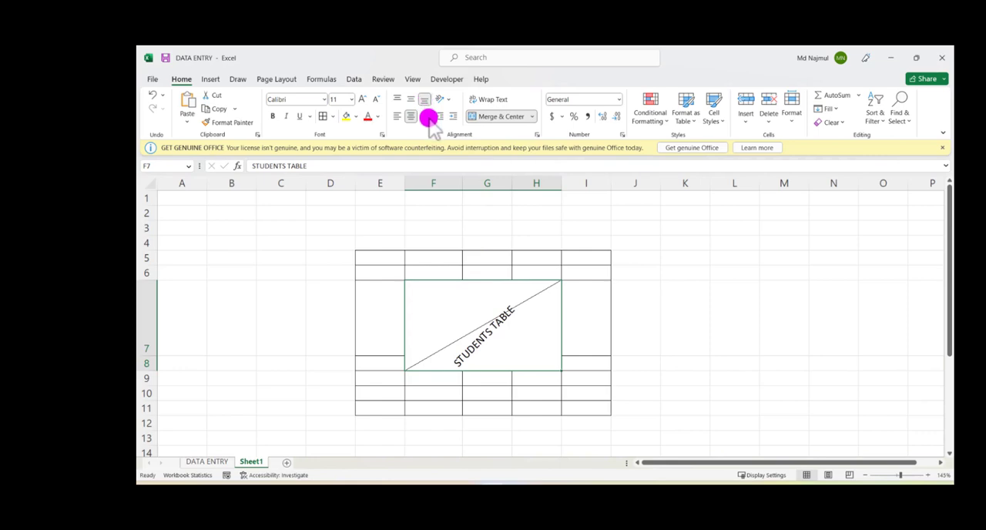
{"action": "left_click", "coordinate": [425, 116]}
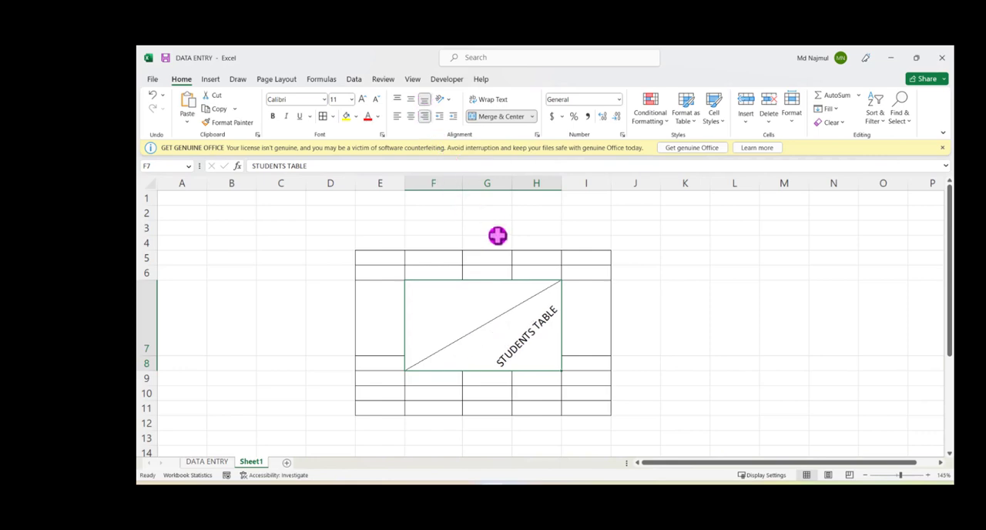
{"action": "left_click", "coordinate": [532, 120]}
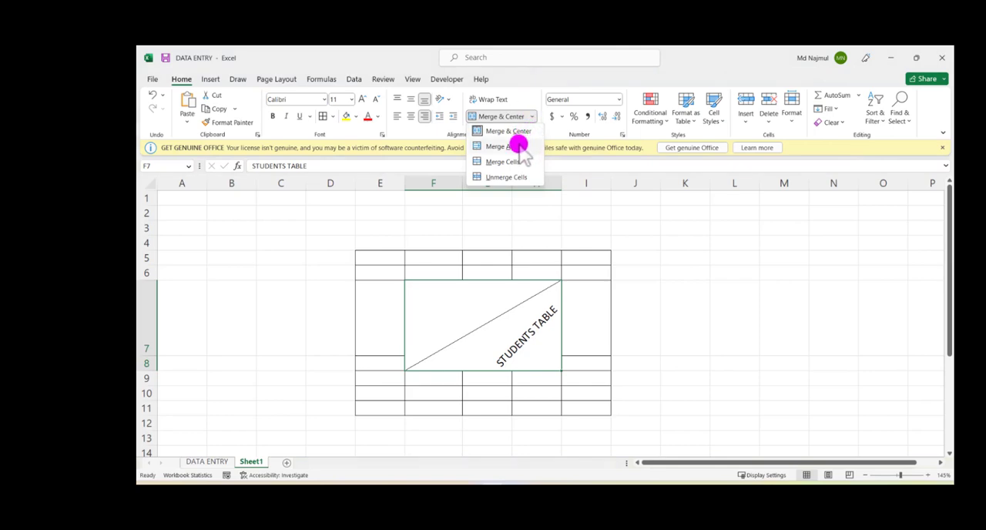
{"action": "left_click", "coordinate": [465, 328]}
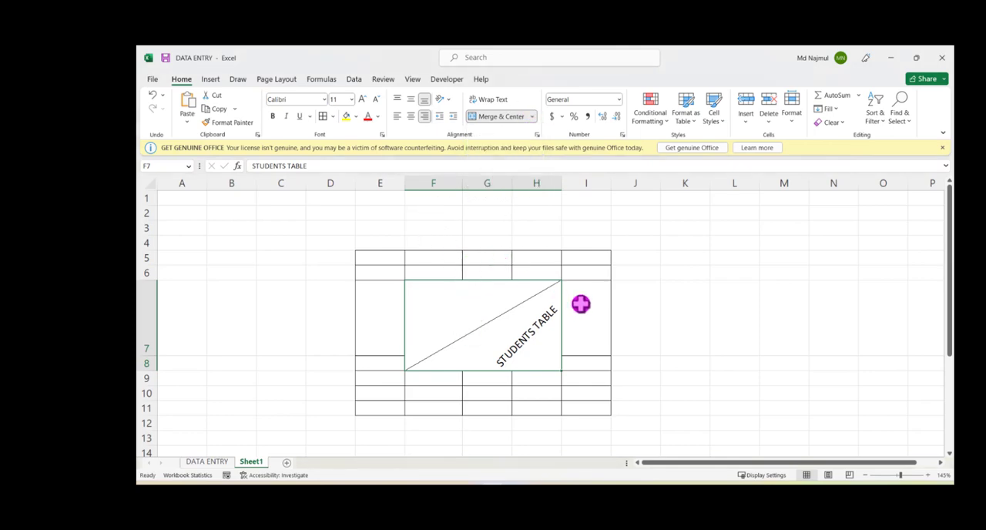
Step: Choose the Bahnschrift Light font in Light Bold Italic, size 14 and orange for the title's cell format
{"action": "left_click", "coordinate": [537, 134]}
{"action": "left_click", "coordinate": [640, 225]}
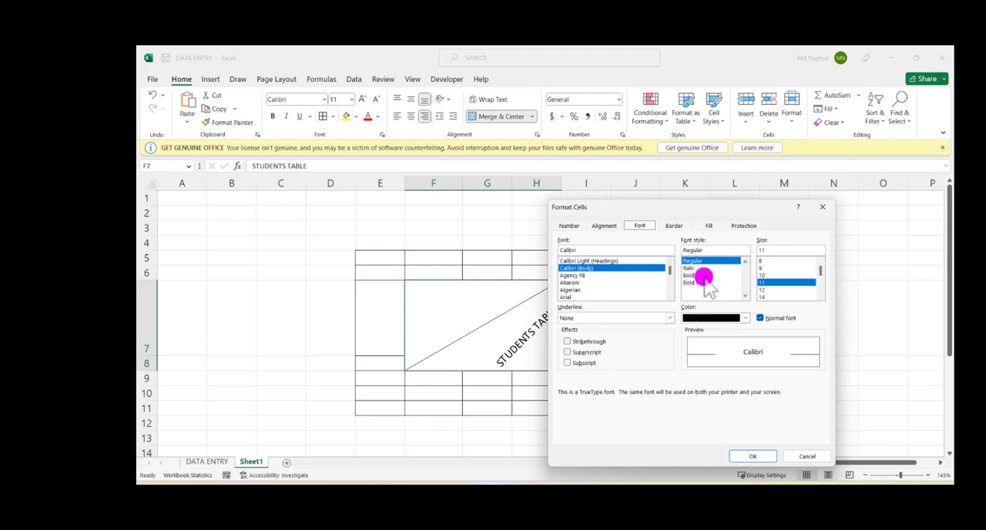
{"action": "scroll", "coordinate": [583, 278], "scroll_direction": "down", "scroll_amount": 3}
{"action": "left_click", "coordinate": [579, 276]}
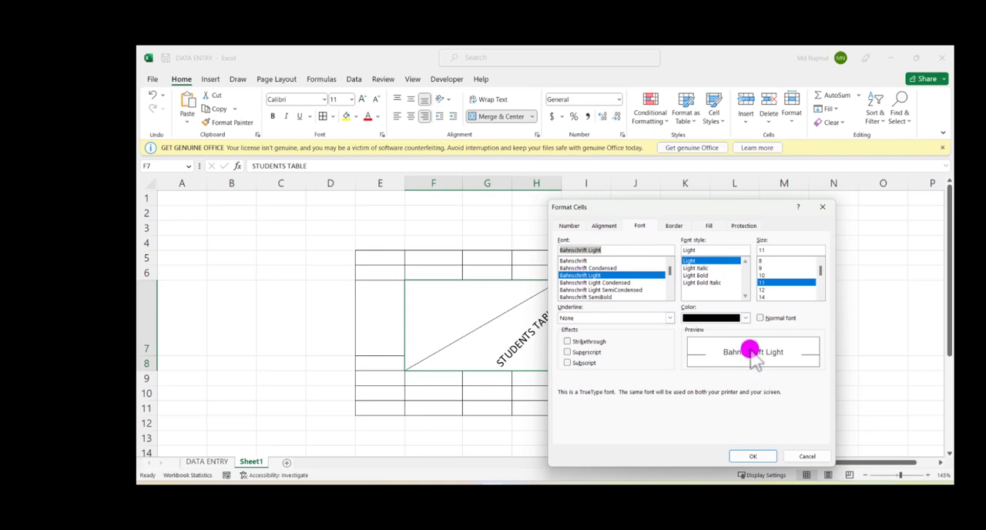
{"action": "left_click", "coordinate": [713, 282]}
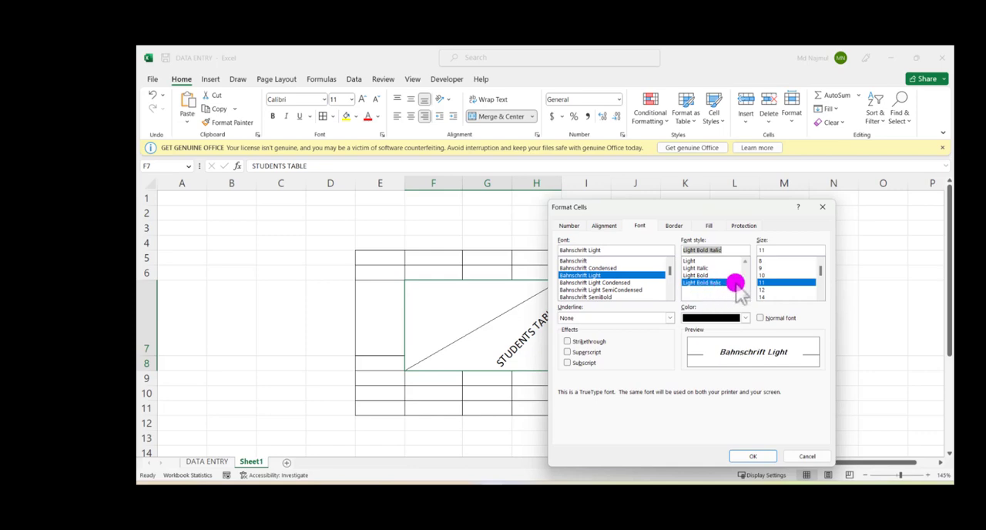
{"action": "left_click", "coordinate": [763, 297]}
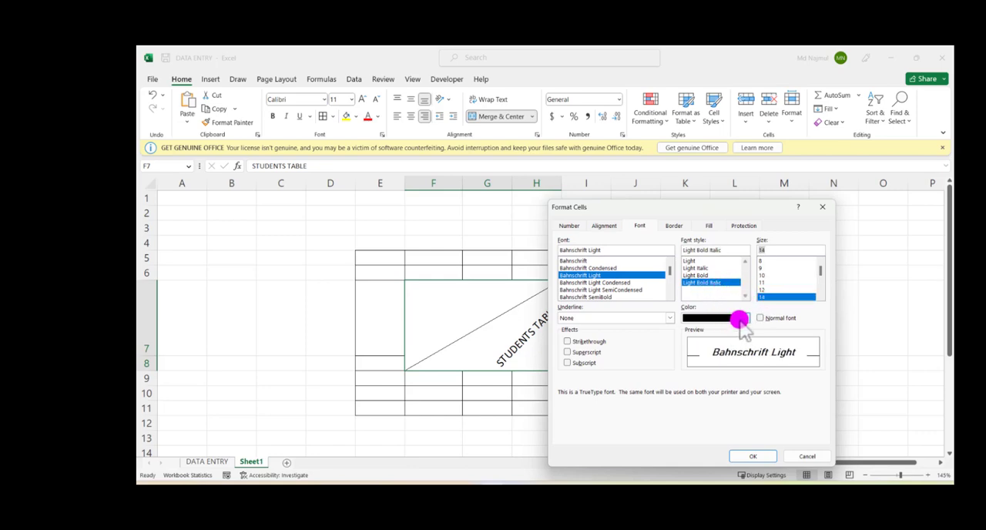
{"action": "left_click", "coordinate": [746, 318]}
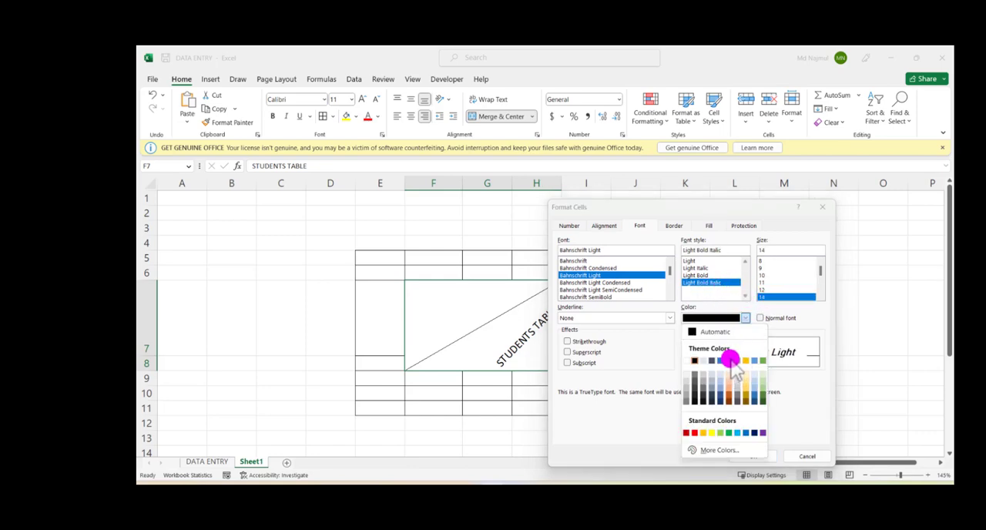
{"action": "left_click", "coordinate": [730, 362]}
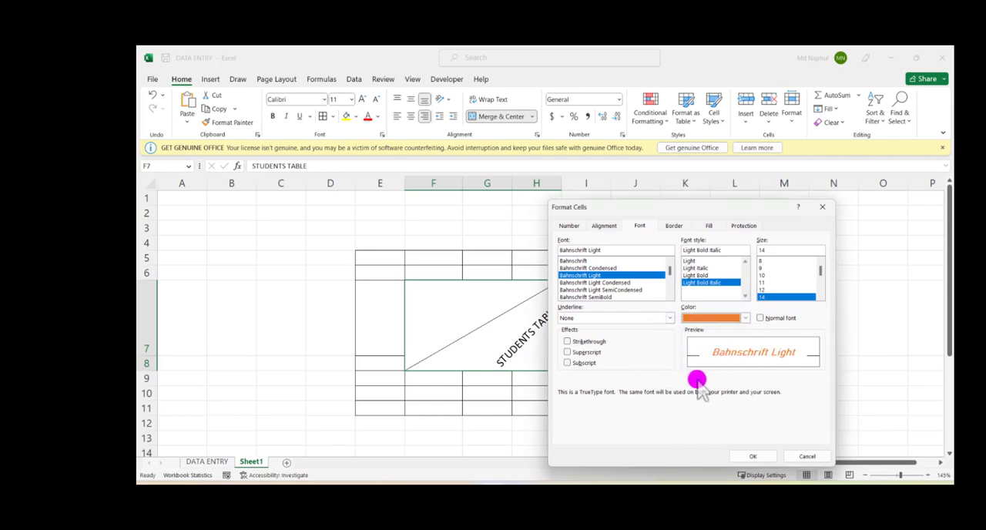
Step: Try the strikethrough and superscript effects on the title, clear them, and apply the font formatting with no underline
{"action": "left_click", "coordinate": [669, 318]}
{"action": "left_click", "coordinate": [670, 319]}
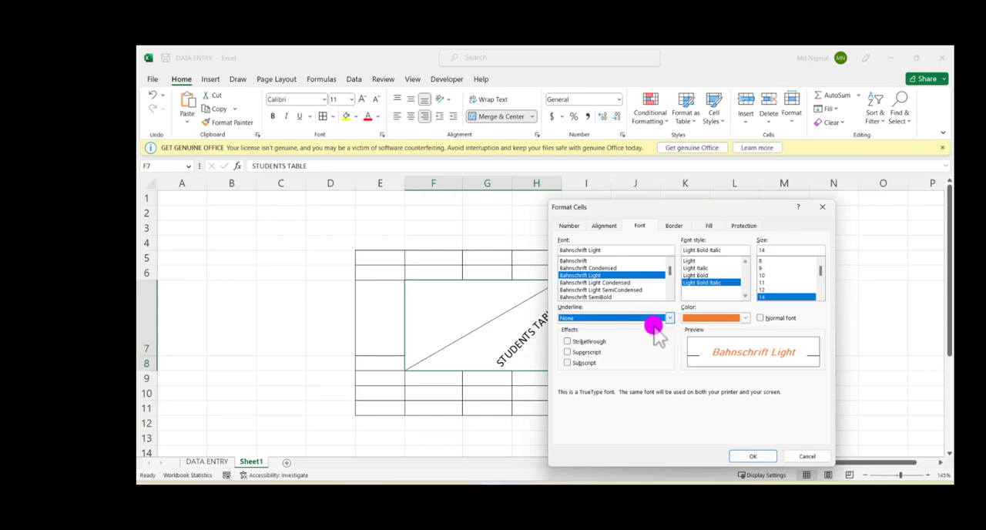
{"action": "left_click", "coordinate": [567, 363]}
{"action": "left_click", "coordinate": [567, 353]}
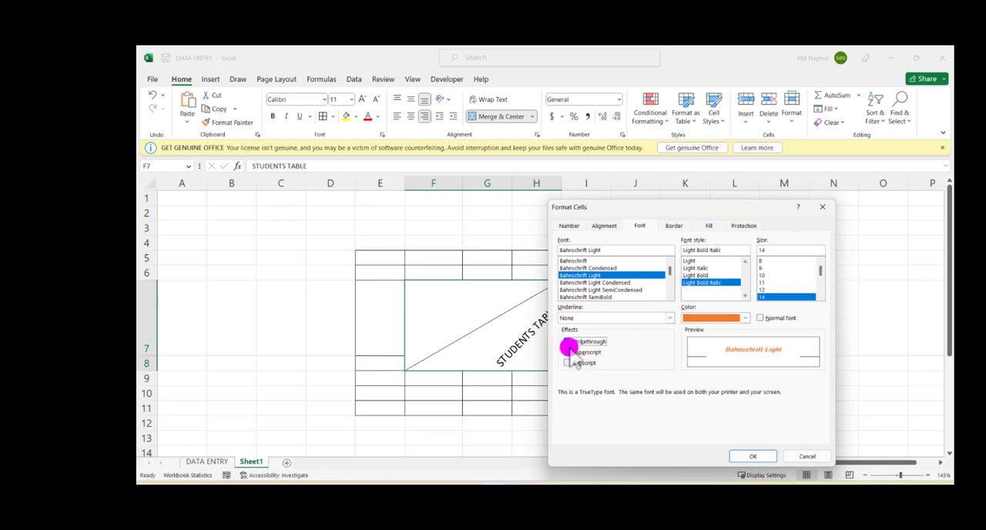
{"action": "left_click", "coordinate": [567, 352]}
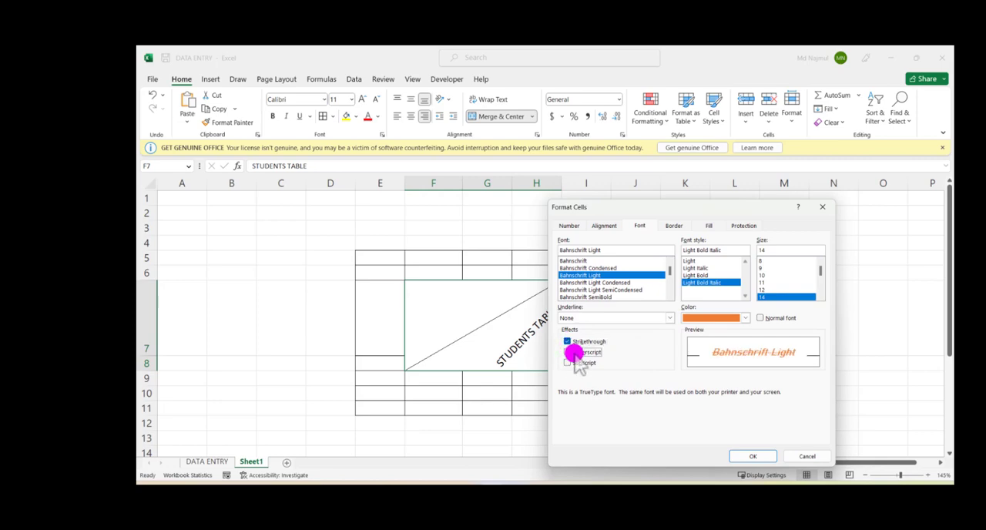
{"action": "left_click", "coordinate": [582, 342]}
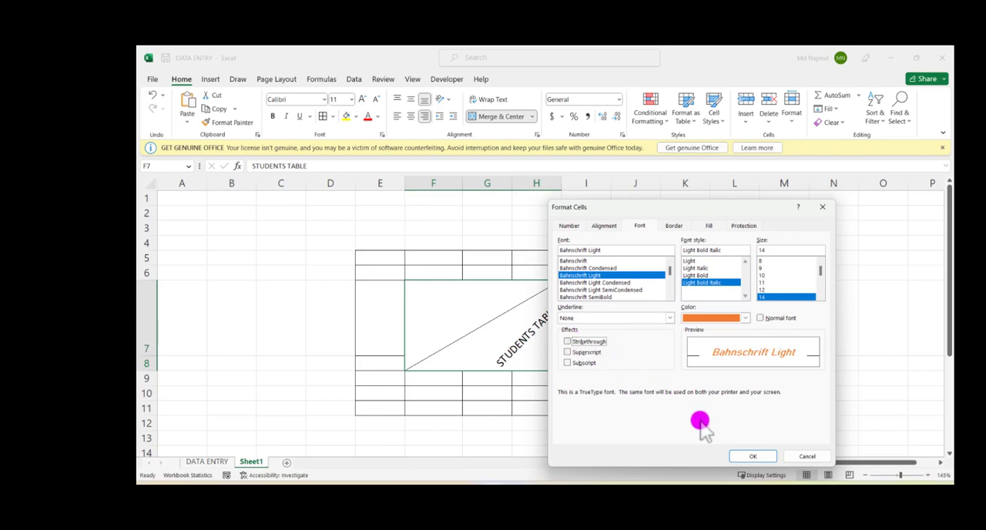
{"action": "left_click", "coordinate": [750, 455]}
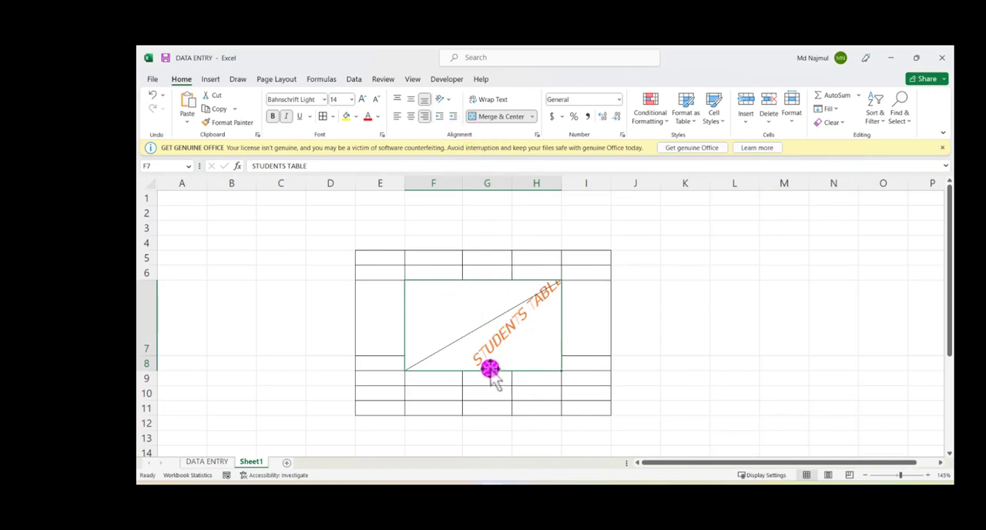
{"action": "left_click", "coordinate": [642, 338]}
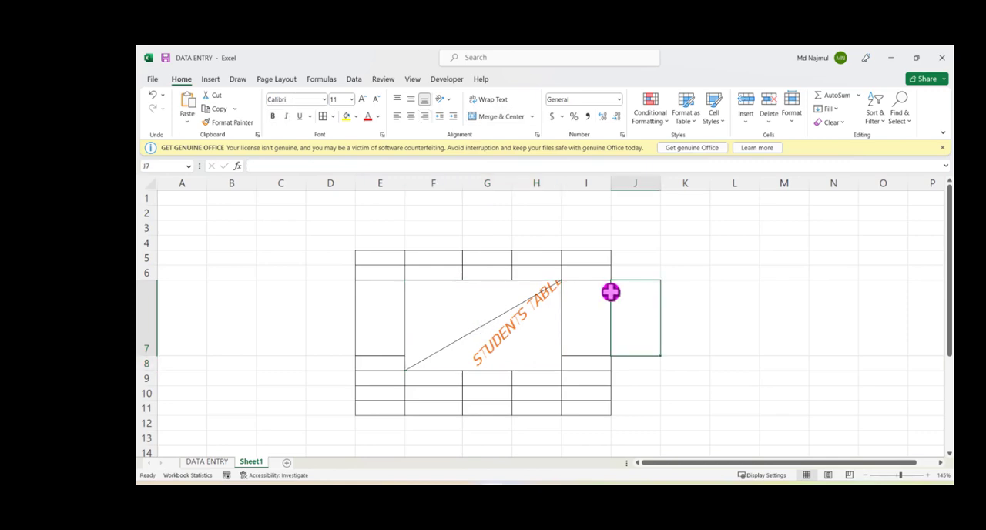
Step: Enter 100 in cell K4, outside the table
{"action": "mouse_move", "coordinate": [698, 463]}
{"action": "left_mouse_down"}
{"action": "mouse_move", "coordinate": [713, 462]}
{"action": "mouse_move", "coordinate": [712, 453]}
{"action": "left_mouse_up"}
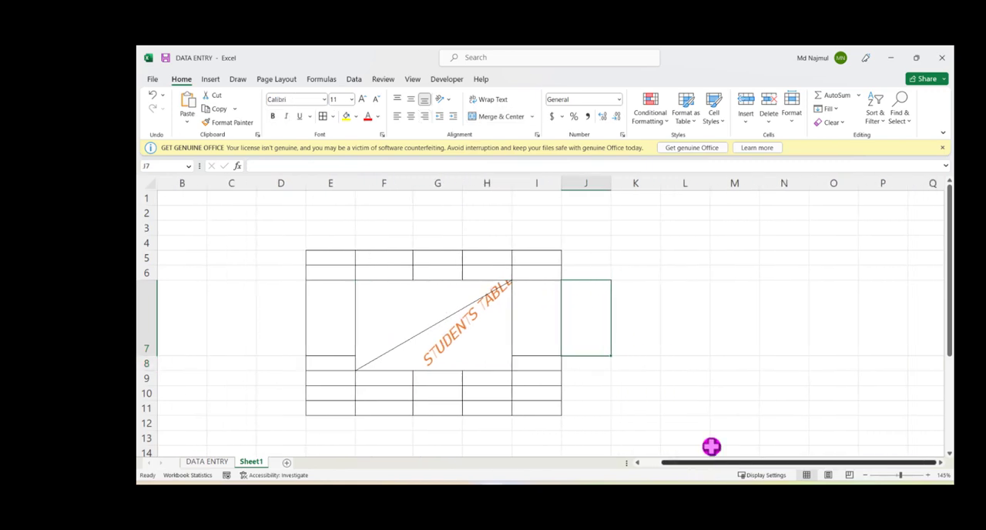
{"action": "left_click", "coordinate": [644, 294]}
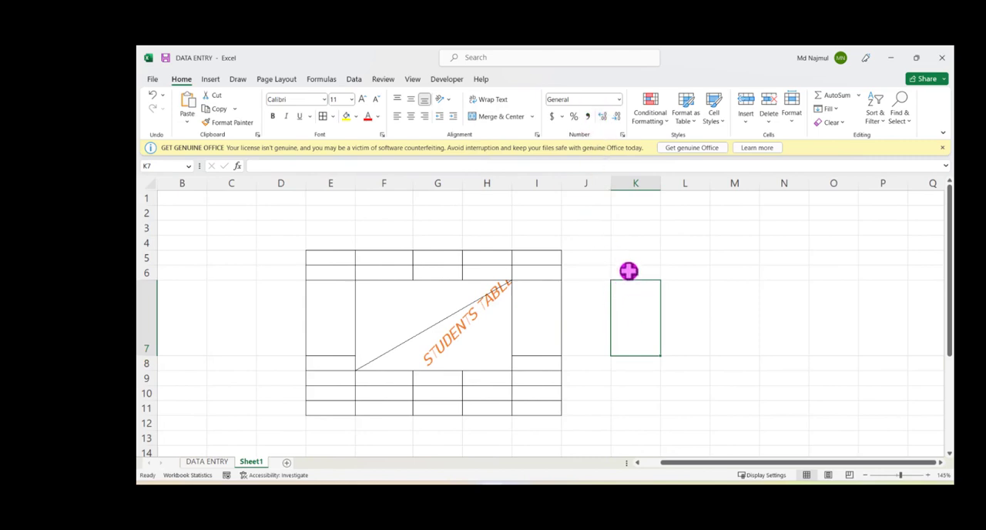
{"action": "left_click", "coordinate": [617, 244]}
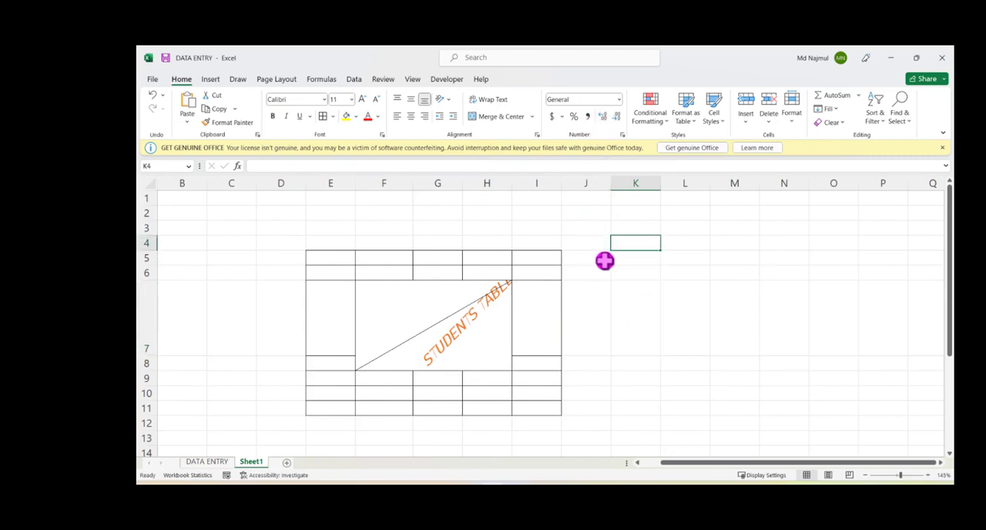
{"action": "type", "text": "100"}
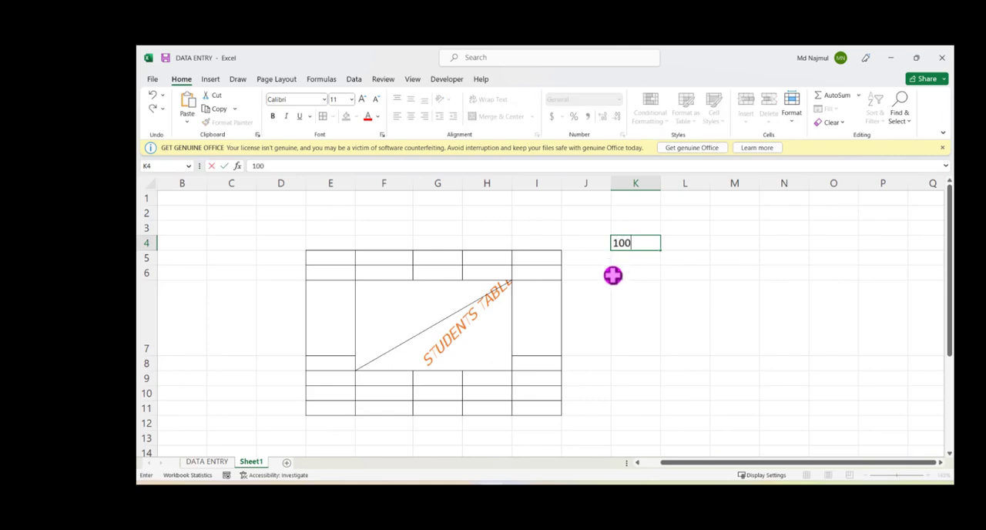
{"action": "key", "text": "Return"}
Step: Try different numbers of decimal places on the value in K4 and leave it at two decimals
{"action": "left_click", "coordinate": [632, 240]}
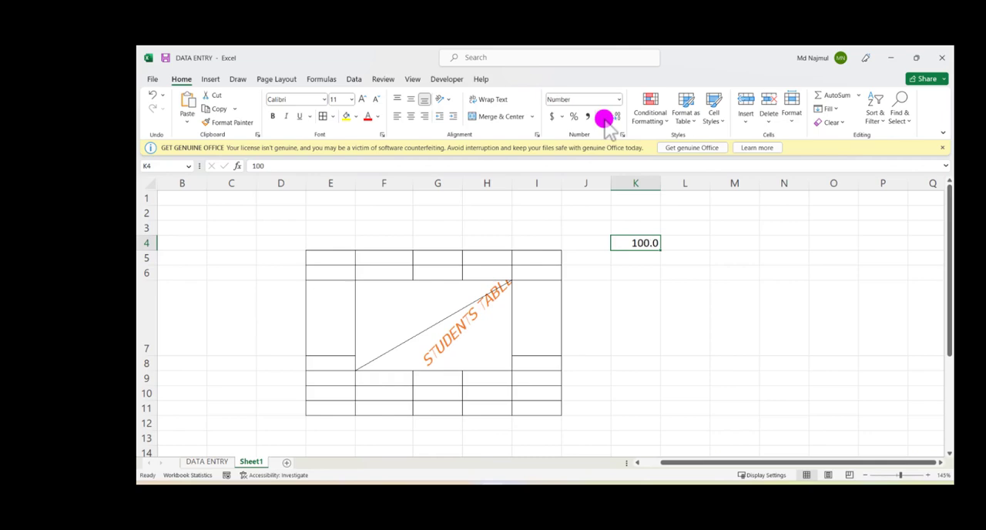
{"action": "left_click", "coordinate": [605, 120]}
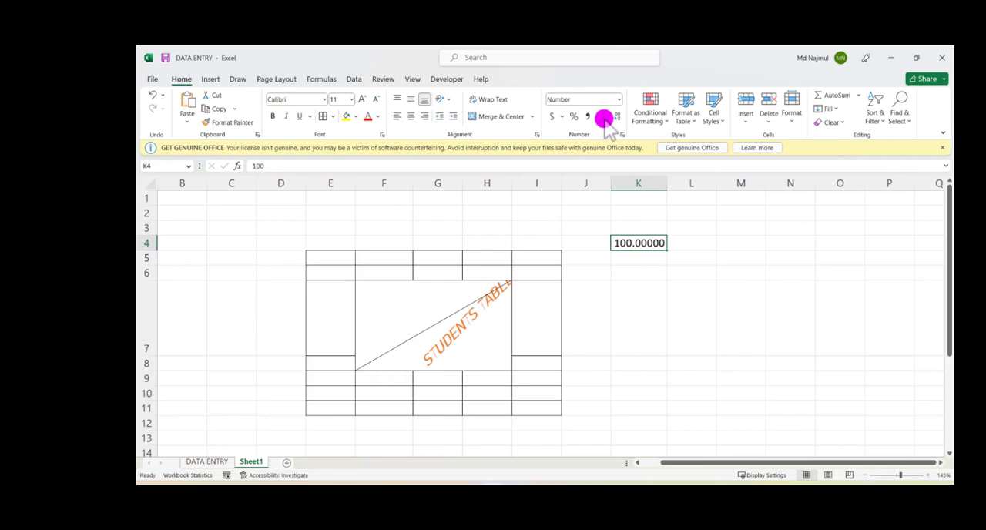
{"action": "left_click", "coordinate": [605, 120]}
{"action": "left_click", "coordinate": [605, 119]}
{"action": "left_click", "coordinate": [605, 119]}
{"action": "left_click", "coordinate": [605, 120]}
{"action": "left_click", "coordinate": [605, 120]}
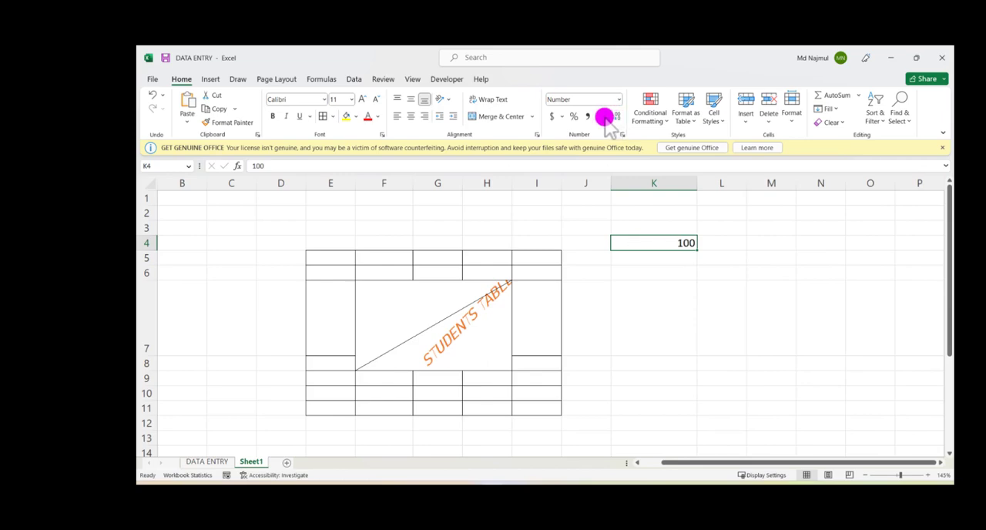
{"action": "left_click", "coordinate": [605, 117]}
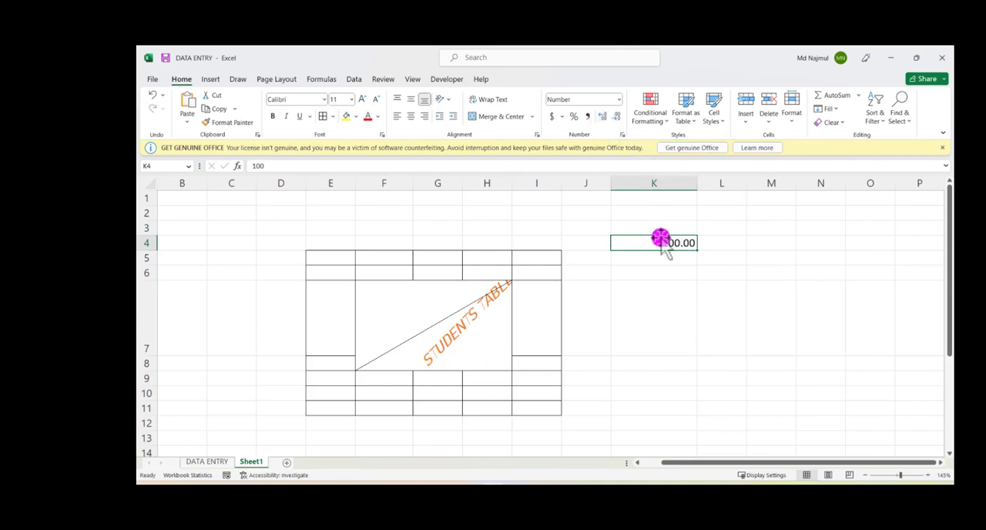
Step: Apply the $ English (United States) accounting format to the value in K4
{"action": "left_click", "coordinate": [562, 117]}
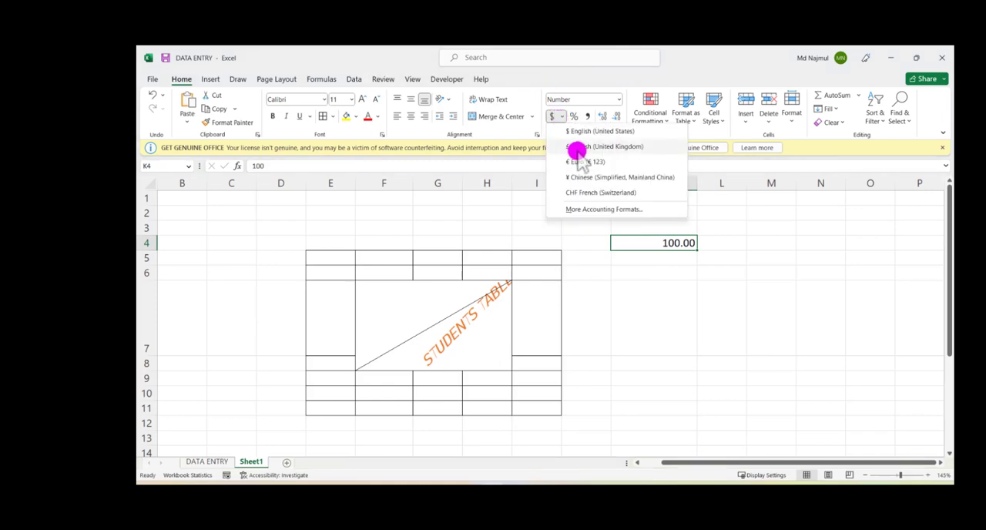
{"action": "left_click", "coordinate": [594, 130]}
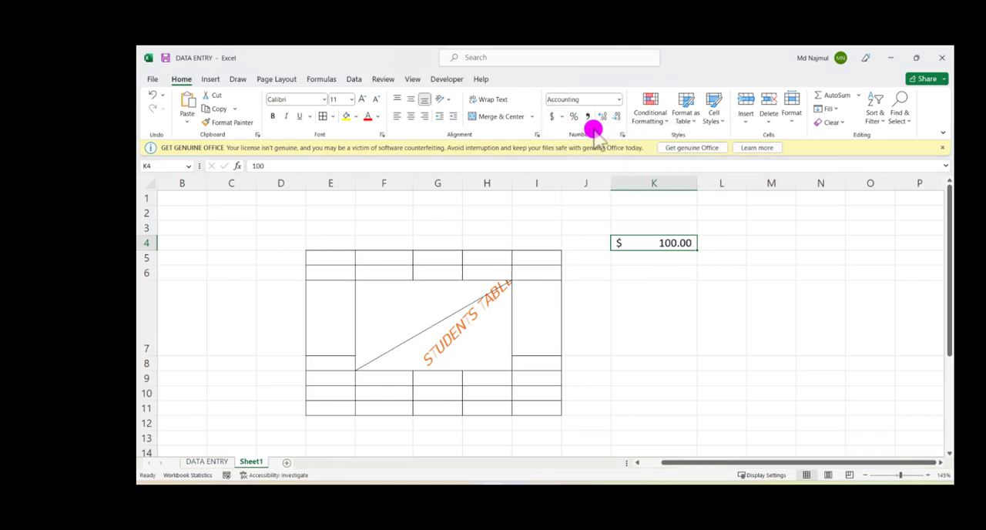
{"action": "left_click", "coordinate": [639, 274]}
{"action": "left_click", "coordinate": [640, 242]}
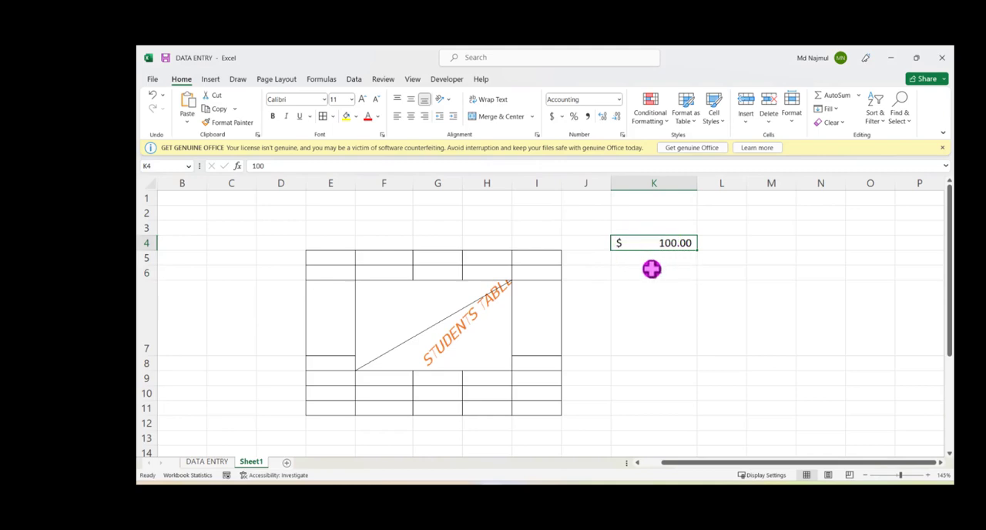
{"action": "left_click", "coordinate": [652, 269]}
{"action": "left_click", "coordinate": [634, 245]}
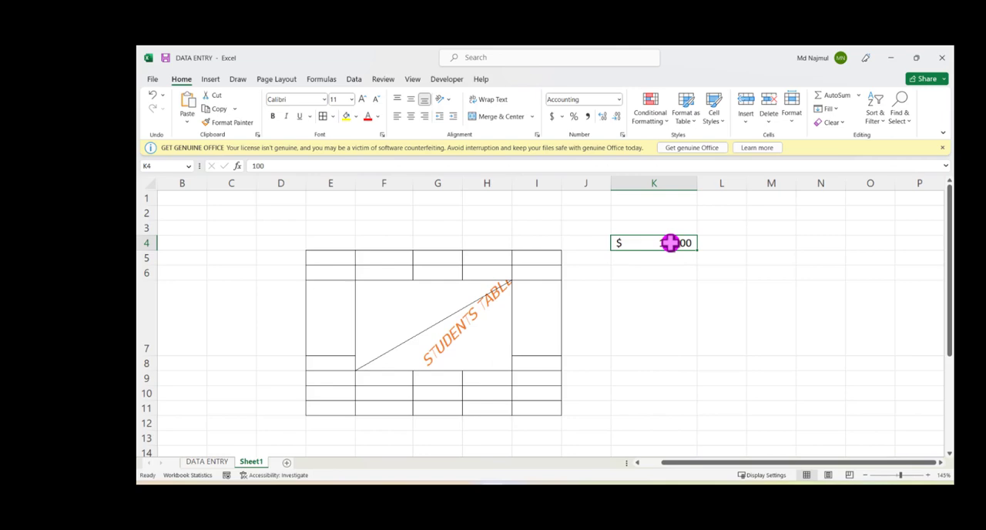
Step: Try entering $100.00 directly in cell K6, then remove the entry
{"action": "left_click", "coordinate": [641, 275]}
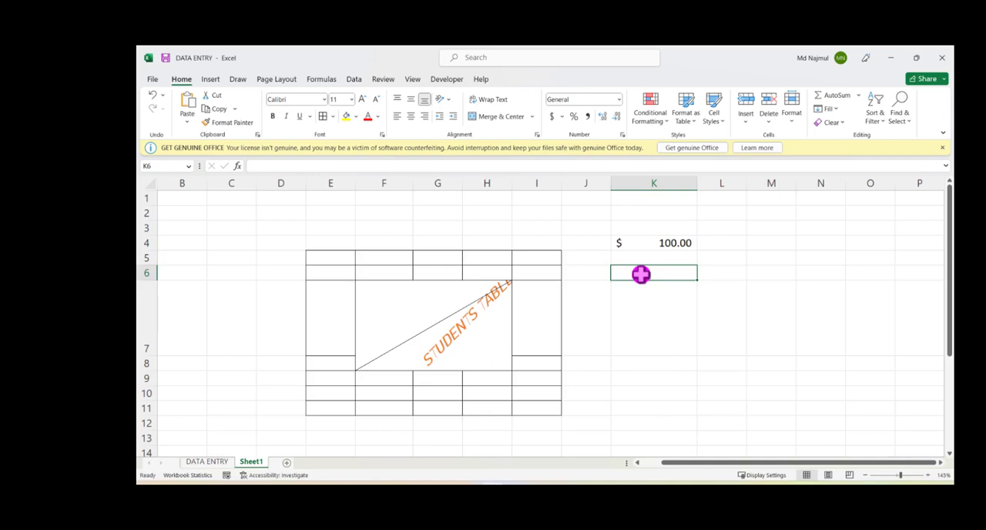
{"action": "type", "text": "$"}
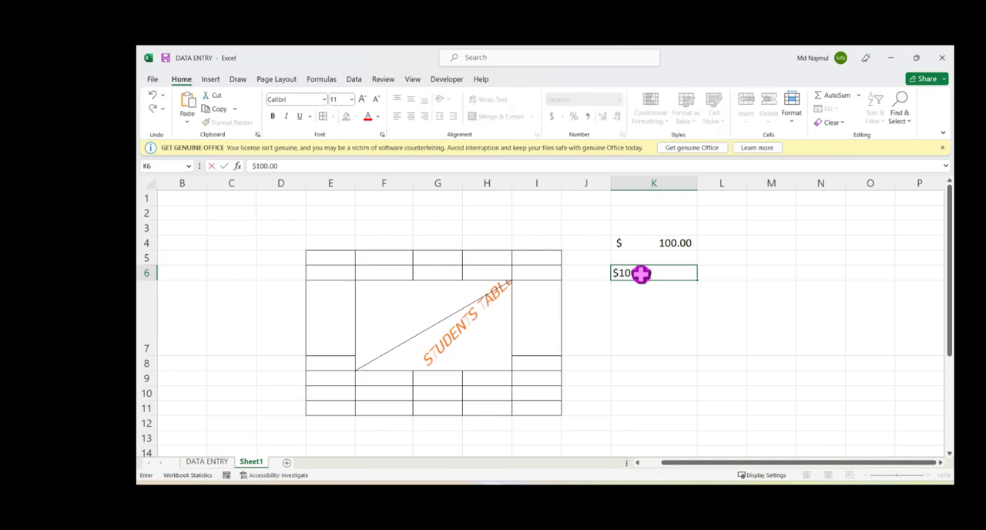
{"action": "type", "text": "100.00"}
{"action": "key", "text": "Return"}
{"action": "left_click", "coordinate": [664, 276]}
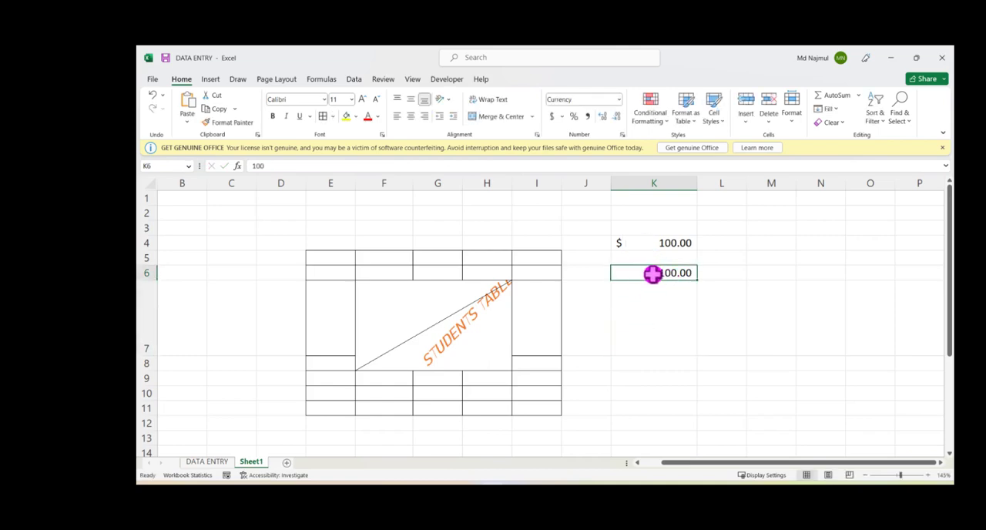
{"action": "key", "text": "ctrl+z"}
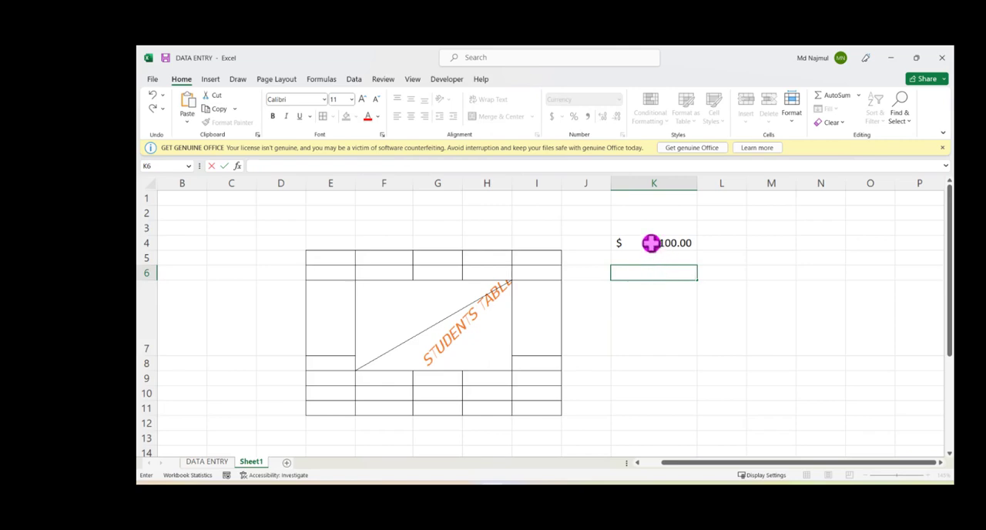
Step: Format K4 as Currency with two decimal places, the $ English (United States) symbol and the -$1,234.10 negative number style
{"action": "left_click", "coordinate": [651, 243]}
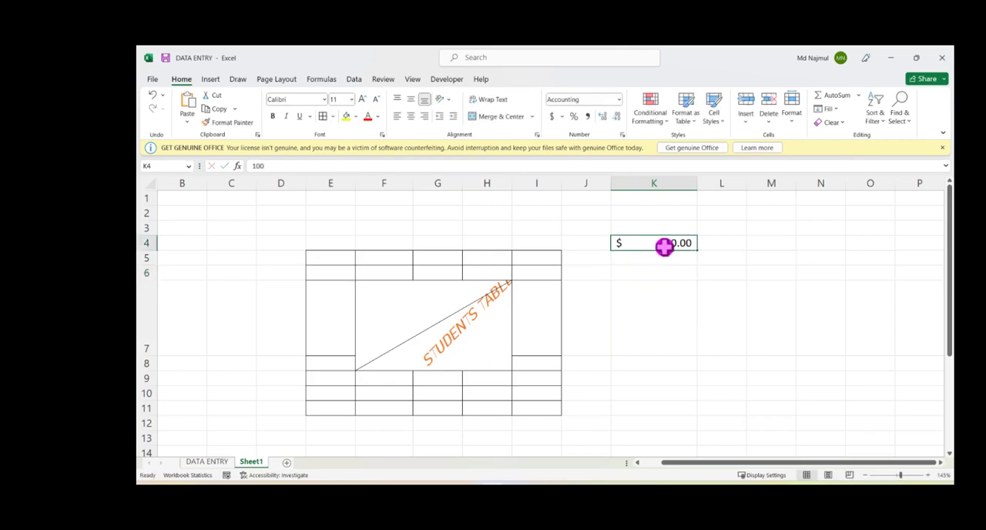
{"action": "left_click", "coordinate": [622, 136]}
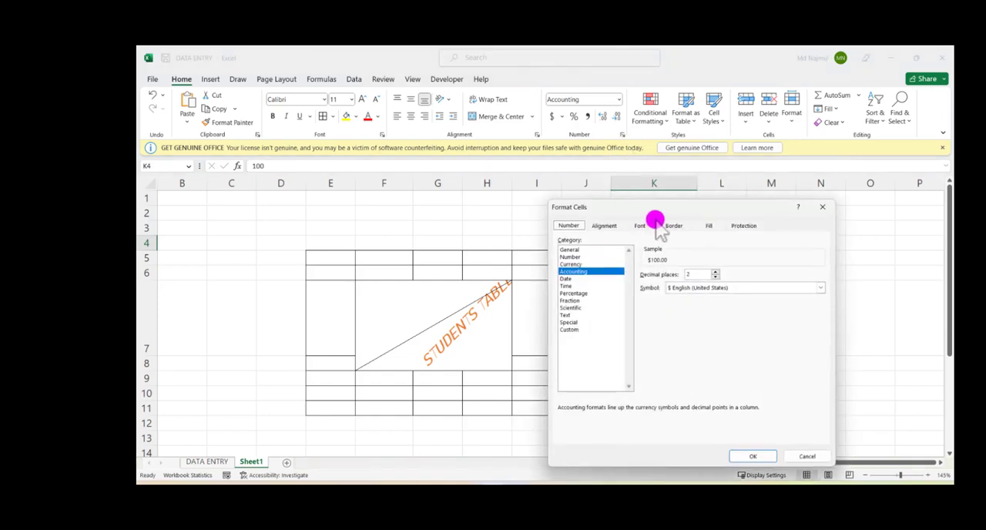
{"action": "left_click_drag", "start_coordinate": [655, 218], "coordinate": [401, 192]}
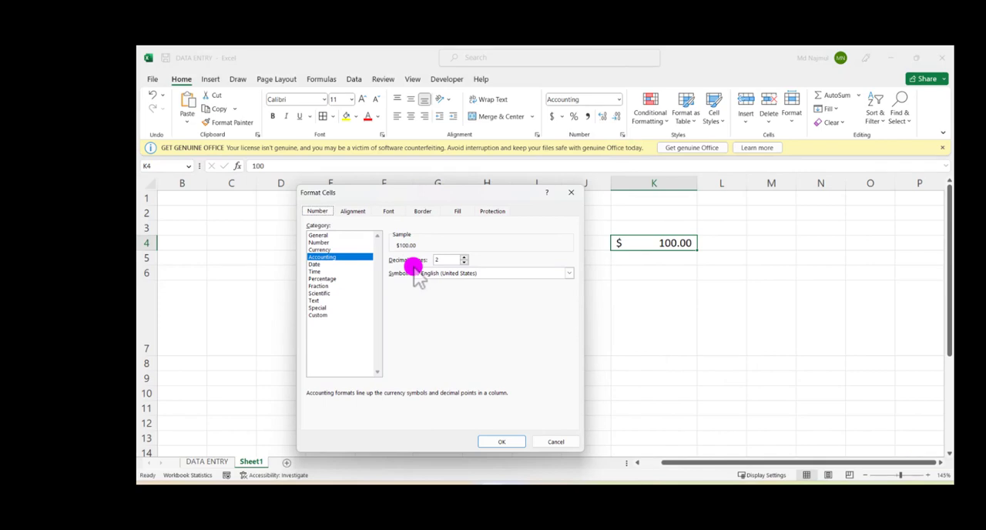
{"action": "left_click", "coordinate": [322, 250]}
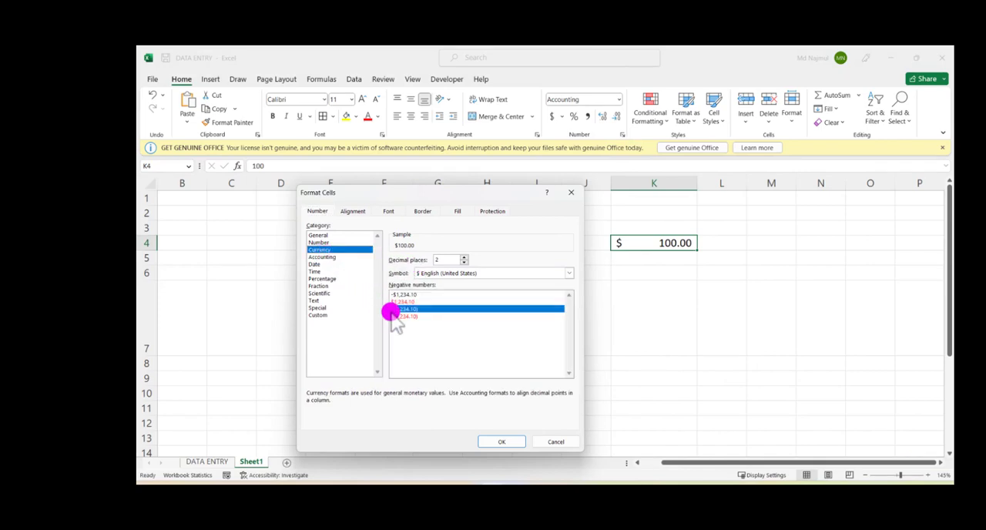
{"action": "left_click", "coordinate": [409, 295]}
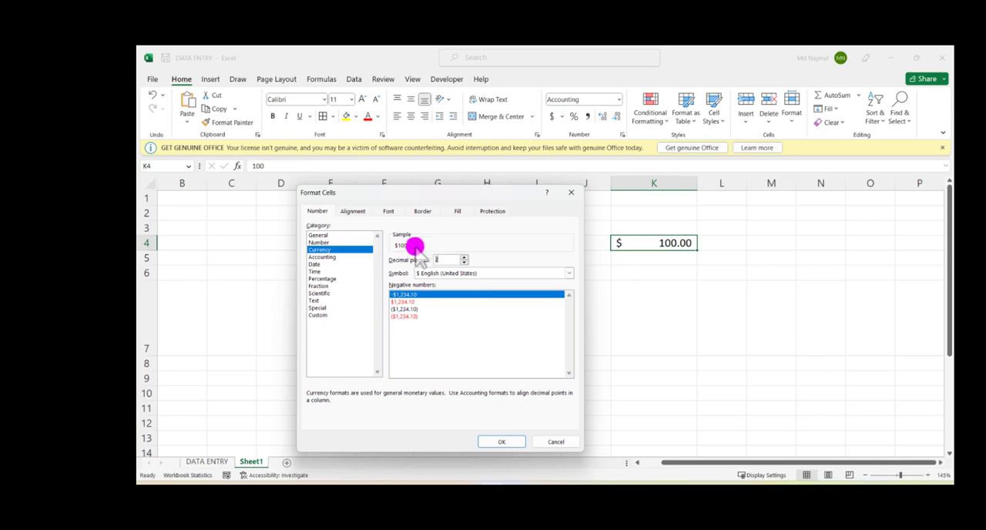
{"action": "left_click", "coordinate": [493, 275]}
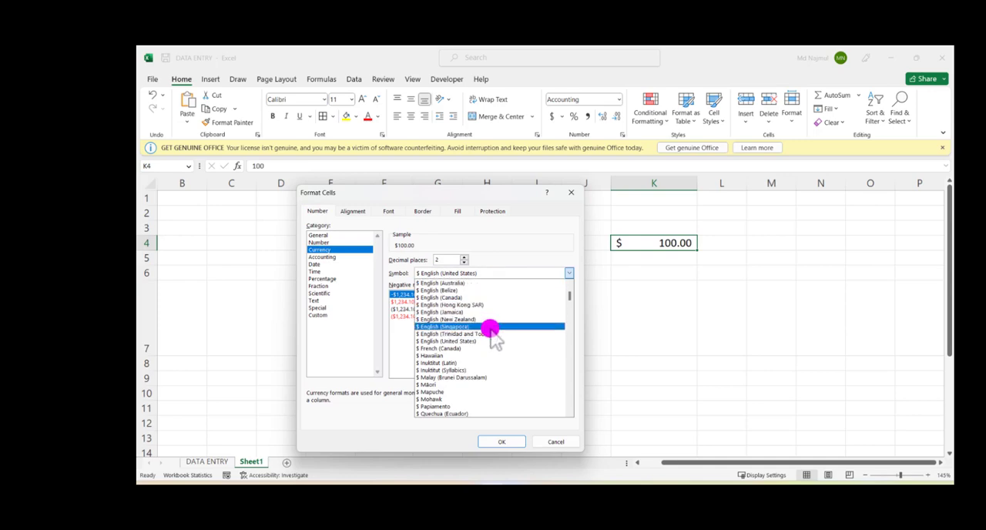
{"action": "scroll", "coordinate": [476, 386], "scroll_direction": "up", "scroll_amount": 2}
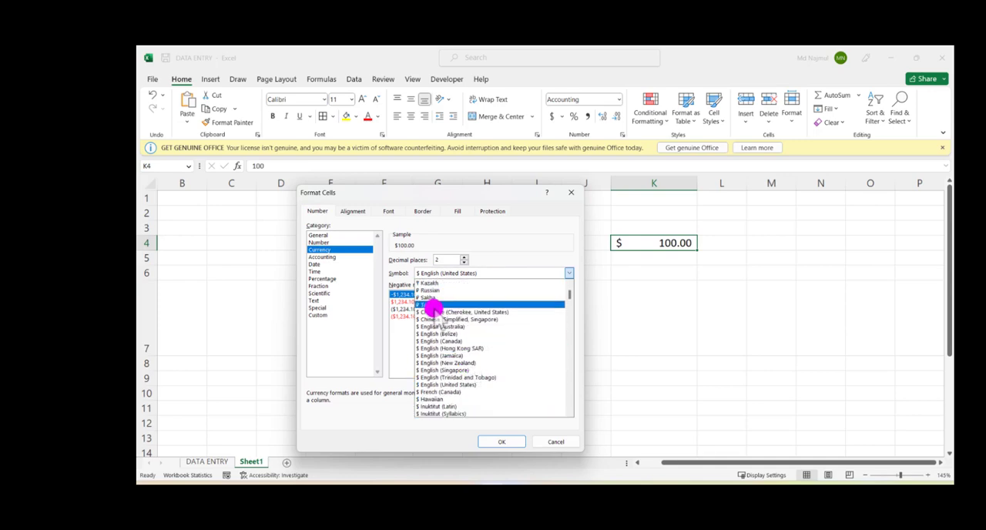
{"action": "left_click", "coordinate": [490, 247]}
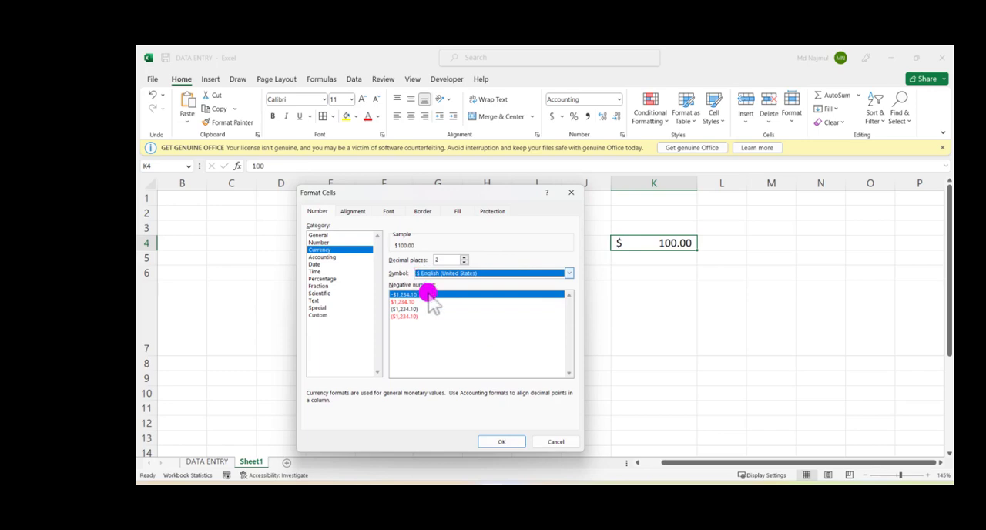
{"action": "left_click", "coordinate": [501, 440]}
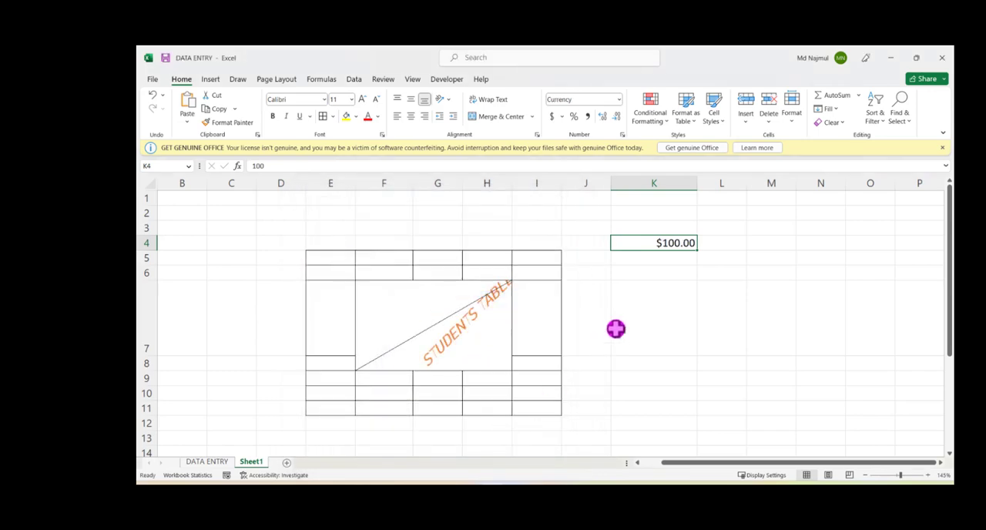
{"action": "left_click", "coordinate": [617, 328]}
{"action": "left_click", "coordinate": [665, 245]}
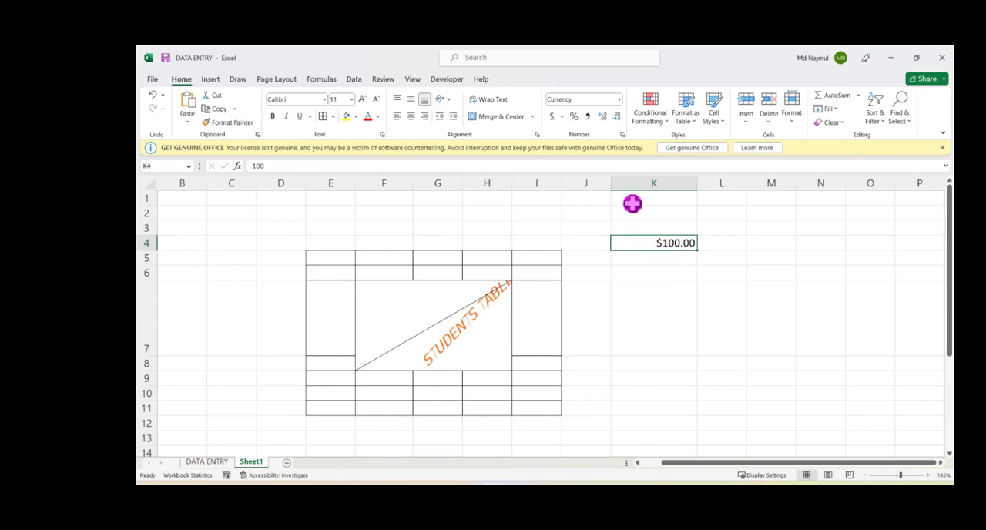
Step: Enter 100 in cell K6
{"action": "left_click", "coordinate": [643, 271]}
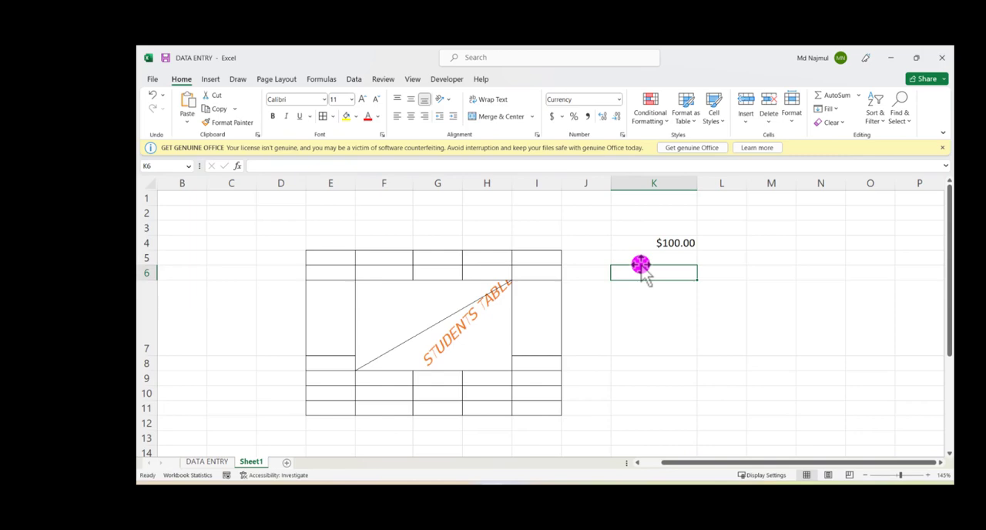
{"action": "type", "text": "100"}
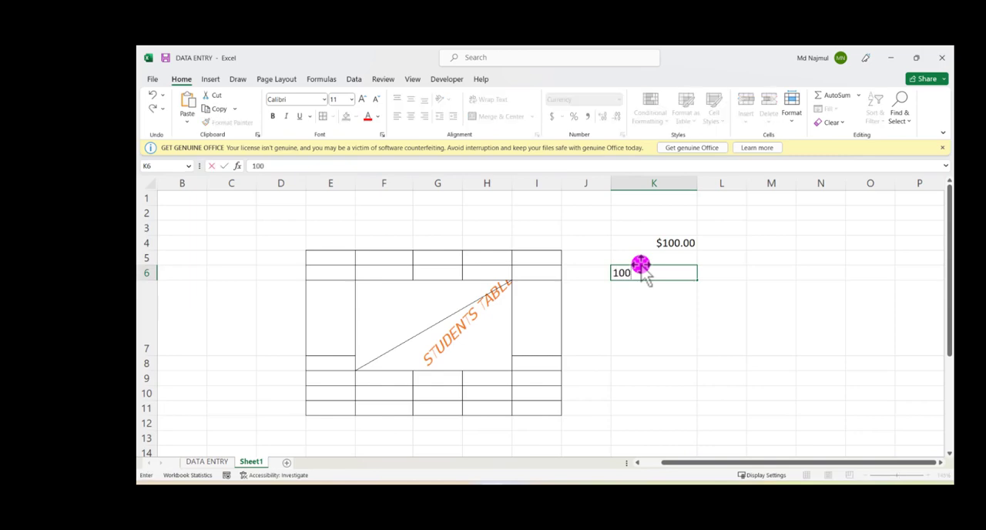
{"action": "left_click", "coordinate": [604, 233]}
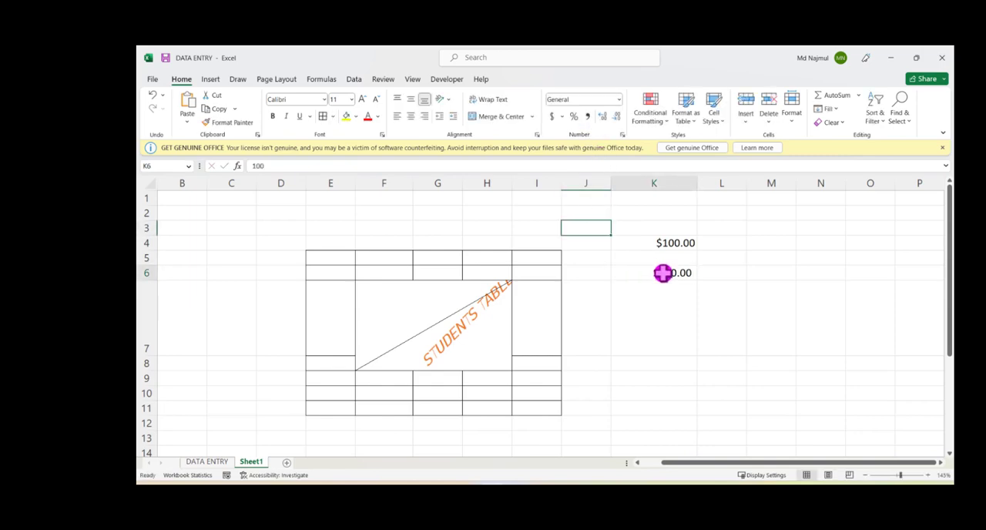
Step: Apply the $ English (United States) accounting format to the value in K6
{"action": "left_click", "coordinate": [663, 270]}
{"action": "left_click", "coordinate": [561, 118]}
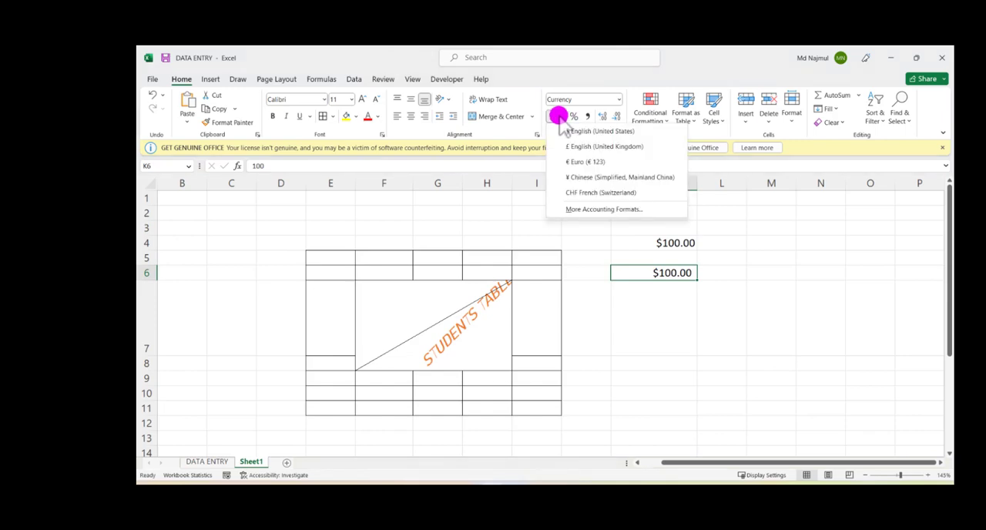
{"action": "left_click", "coordinate": [554, 116]}
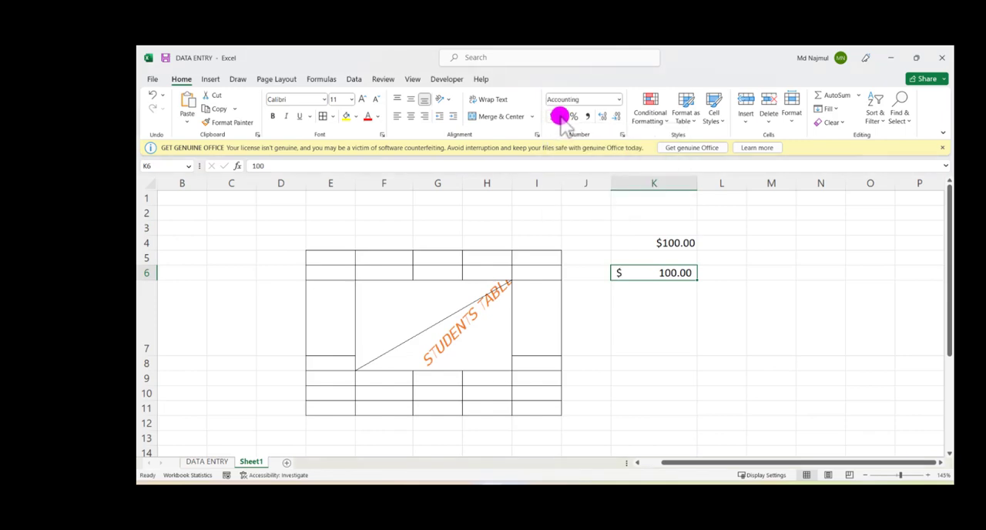
{"action": "left_click", "coordinate": [562, 117]}
{"action": "left_click", "coordinate": [595, 132]}
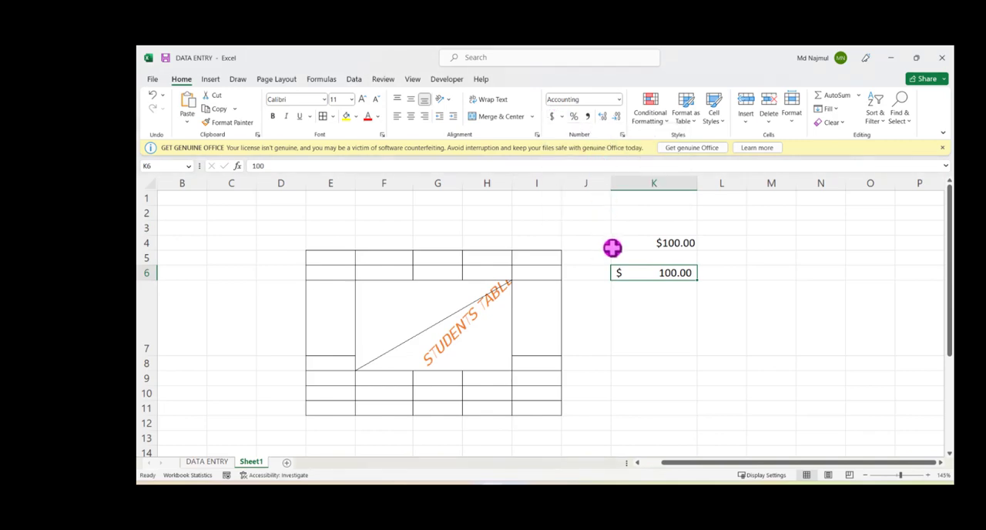
Step: Set the accounting format's currency symbol to None for the value in K6
{"action": "key", "text": "ctrl+1"}
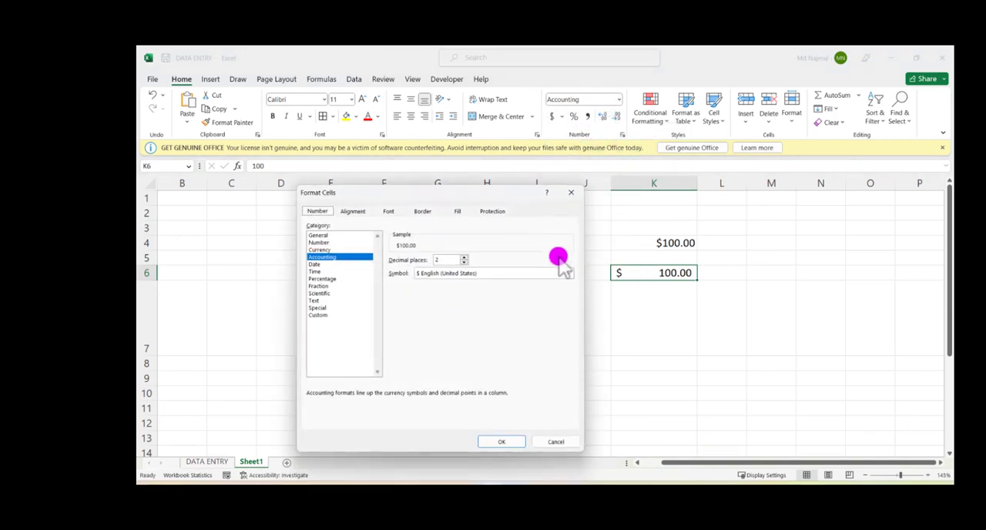
{"action": "left_click", "coordinate": [456, 275]}
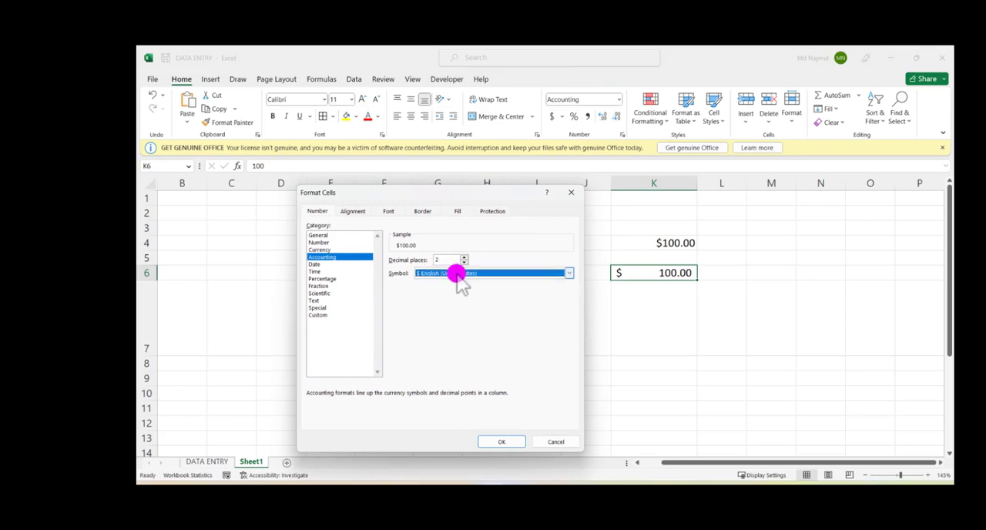
{"action": "scroll", "coordinate": [462, 291], "scroll_direction": "up", "scroll_amount": 5}
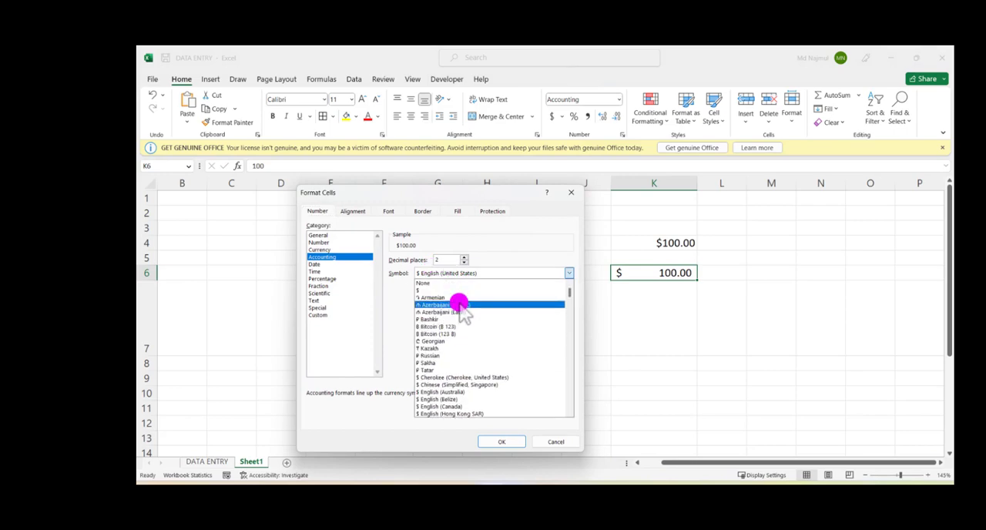
{"action": "left_click", "coordinate": [454, 284]}
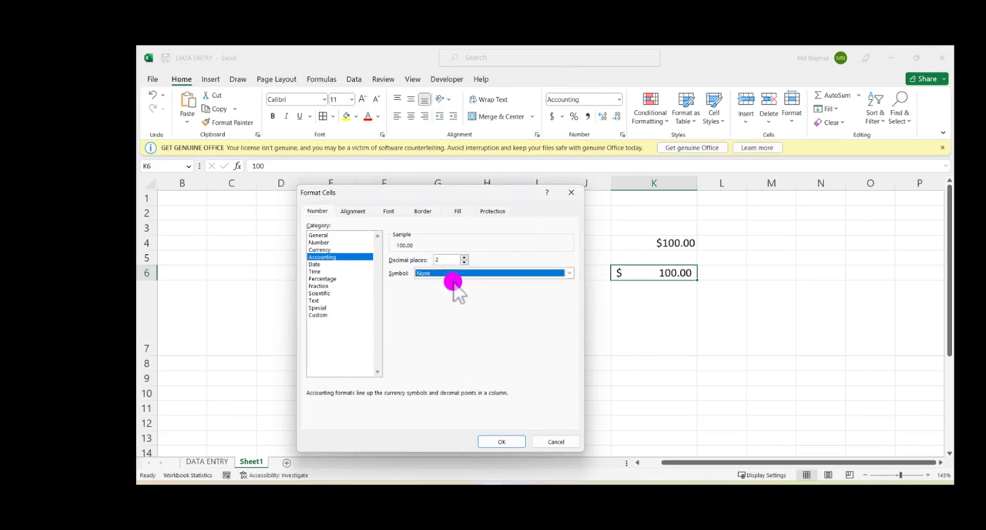
{"action": "left_click", "coordinate": [497, 440]}
Step: Format the value in K6 as a percentage with two decimal places
{"action": "left_click", "coordinate": [655, 271]}
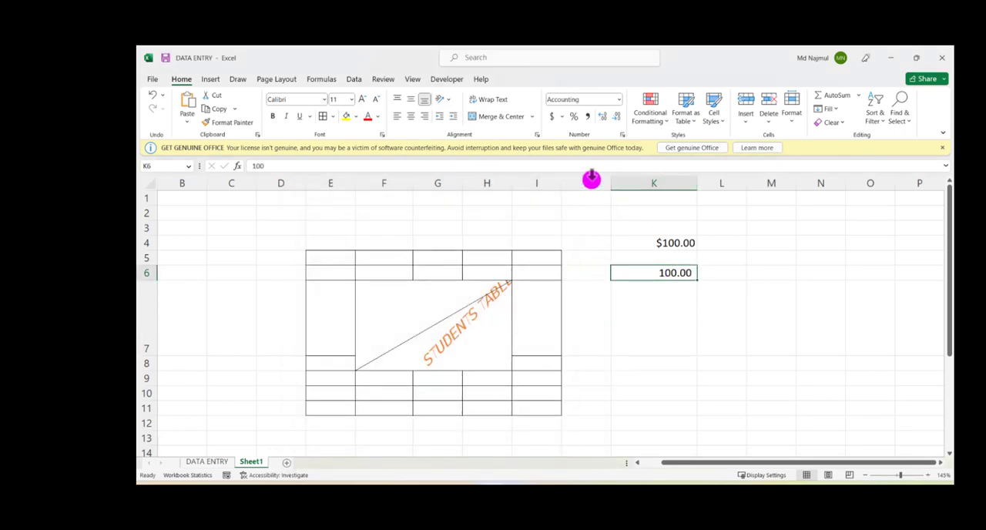
{"action": "left_click", "coordinate": [573, 116]}
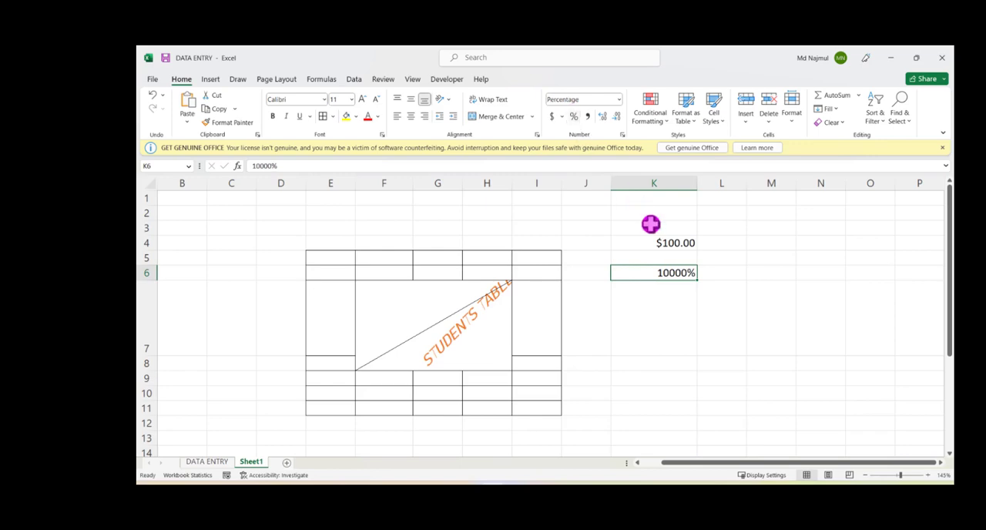
{"action": "left_click", "coordinate": [724, 271]}
{"action": "left_click", "coordinate": [688, 272]}
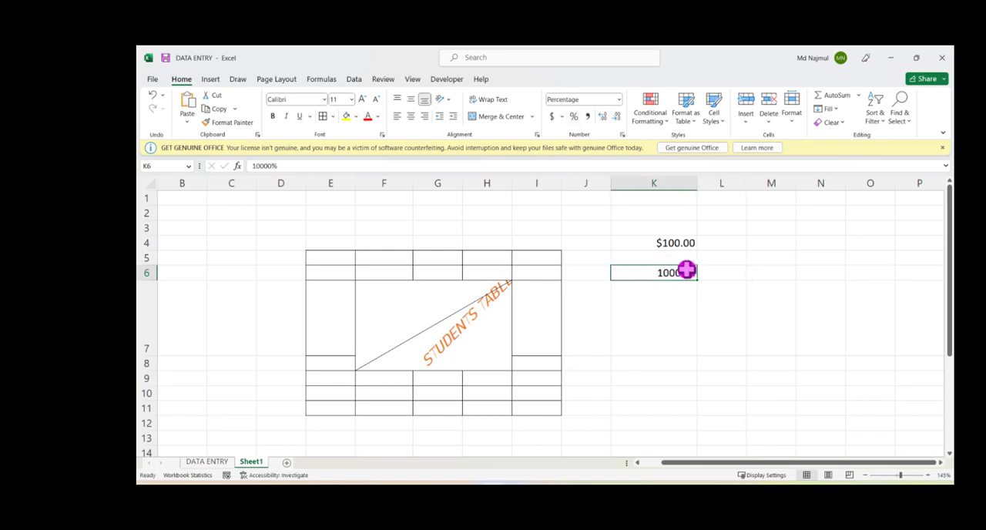
{"action": "left_click", "coordinate": [619, 135]}
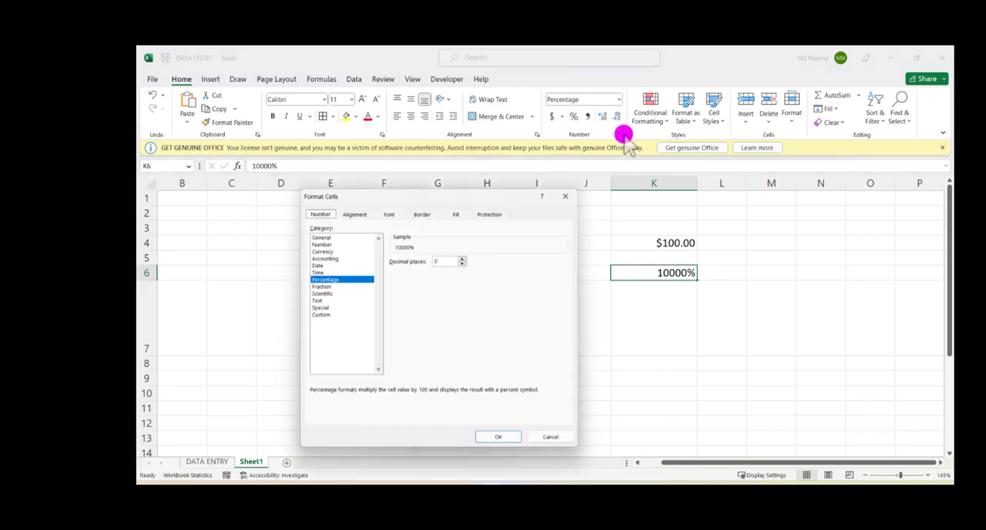
{"action": "left_click", "coordinate": [330, 257]}
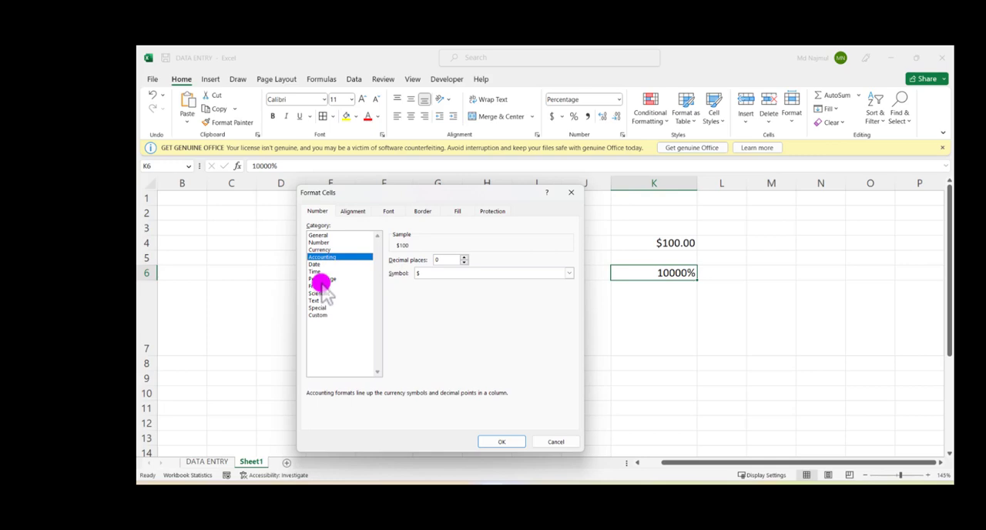
{"action": "left_click", "coordinate": [322, 278]}
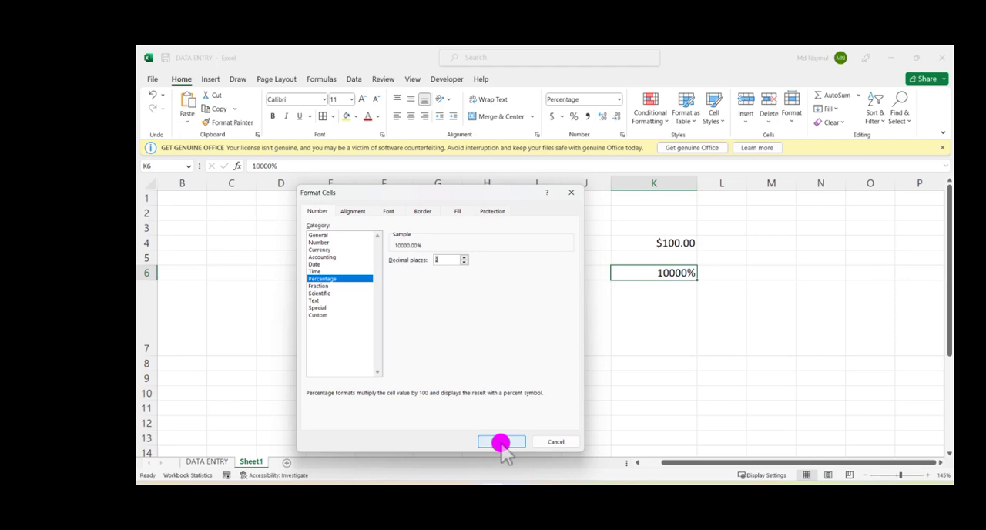
{"action": "left_click", "coordinate": [501, 443]}
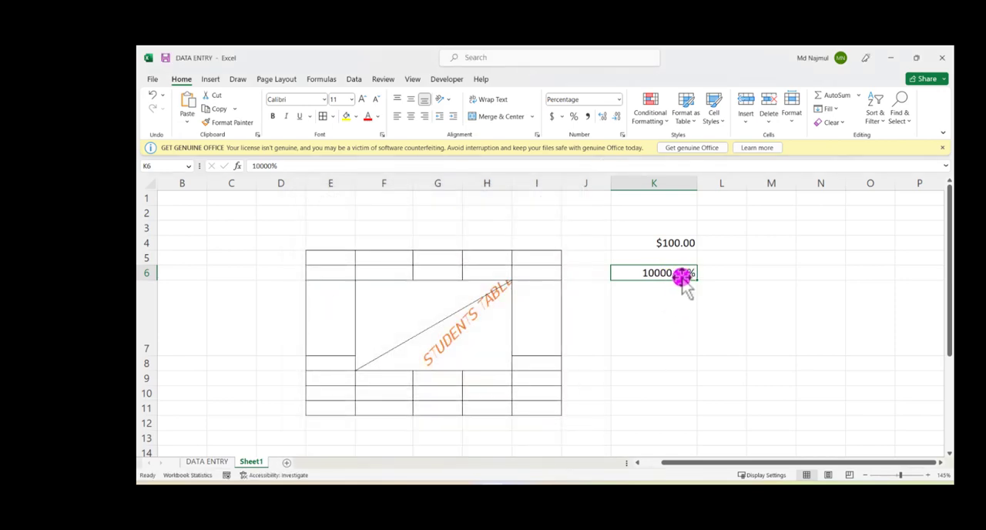
{"action": "left_click", "coordinate": [710, 272]}
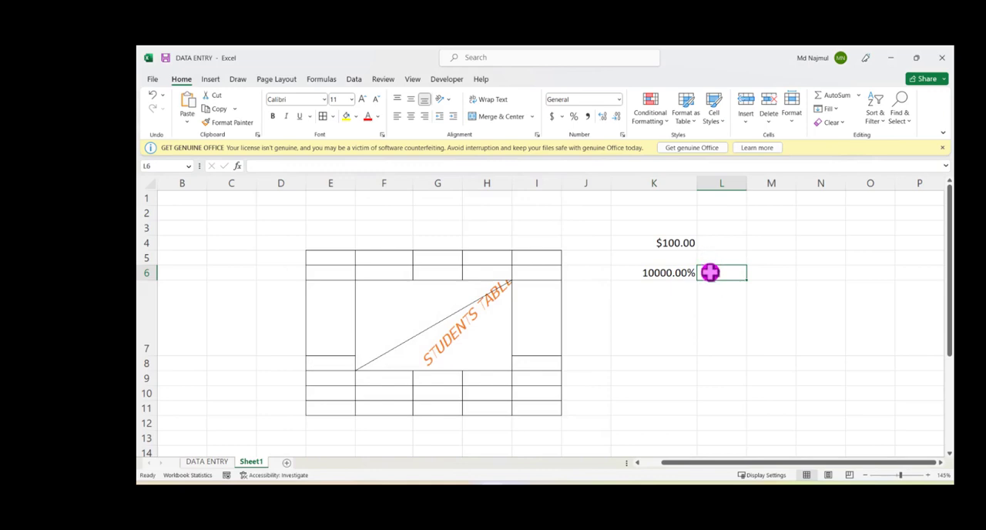
Step: Try the Number and Short Date formats on the empty cell L5
{"action": "left_click", "coordinate": [711, 260]}
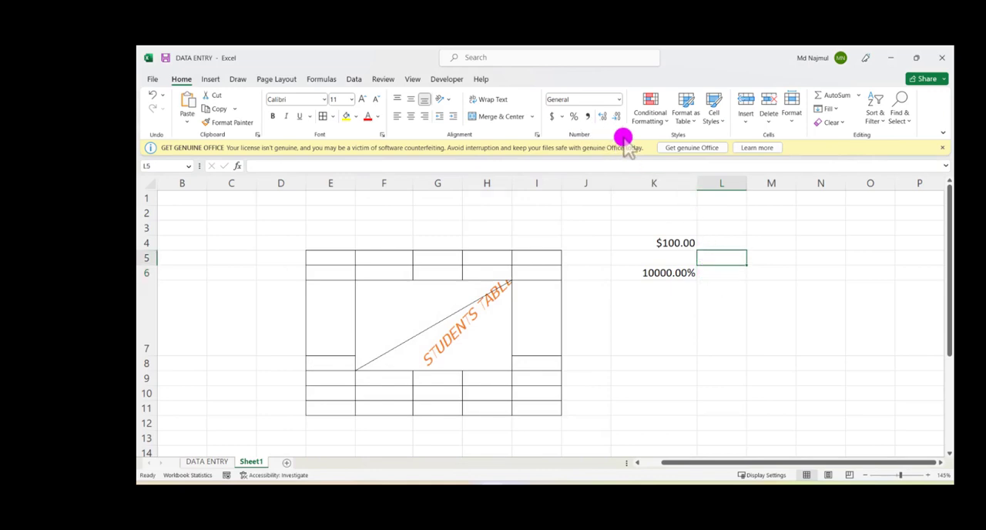
{"action": "left_click", "coordinate": [619, 100]}
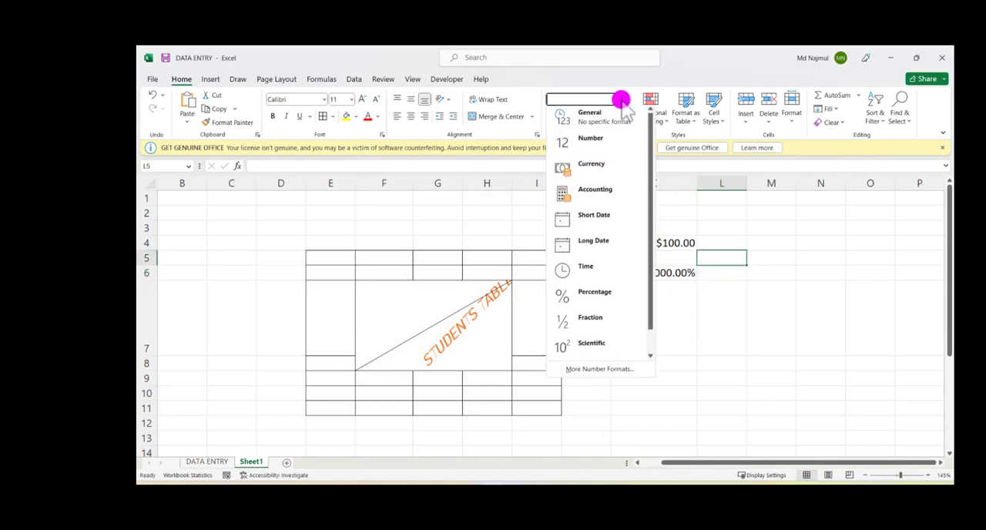
{"action": "left_click", "coordinate": [597, 145]}
{"action": "left_click", "coordinate": [618, 100]}
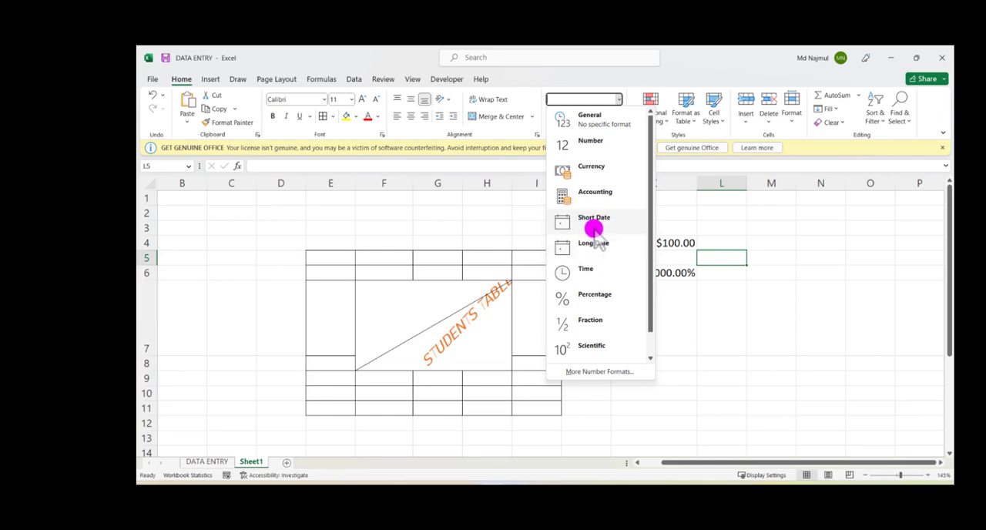
{"action": "left_click", "coordinate": [594, 219]}
Step: Enter 2023 in cell M4 and select that cell again
{"action": "left_click", "coordinate": [776, 245]}
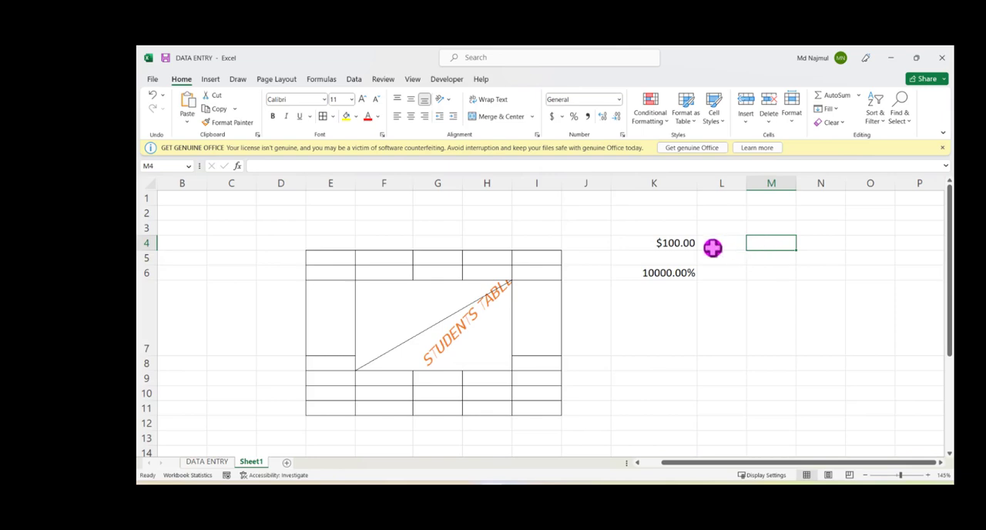
{"action": "type", "text": "20"}
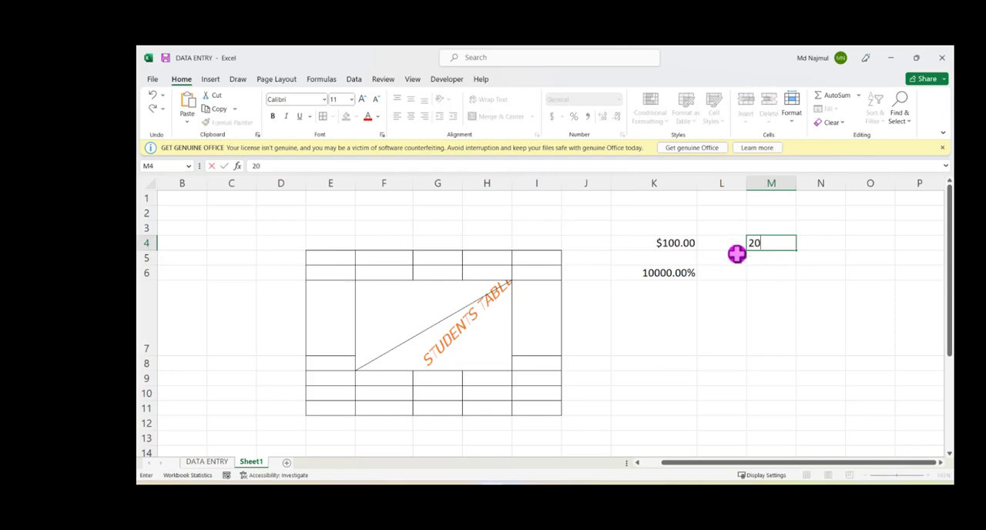
{"action": "type", "text": "23"}
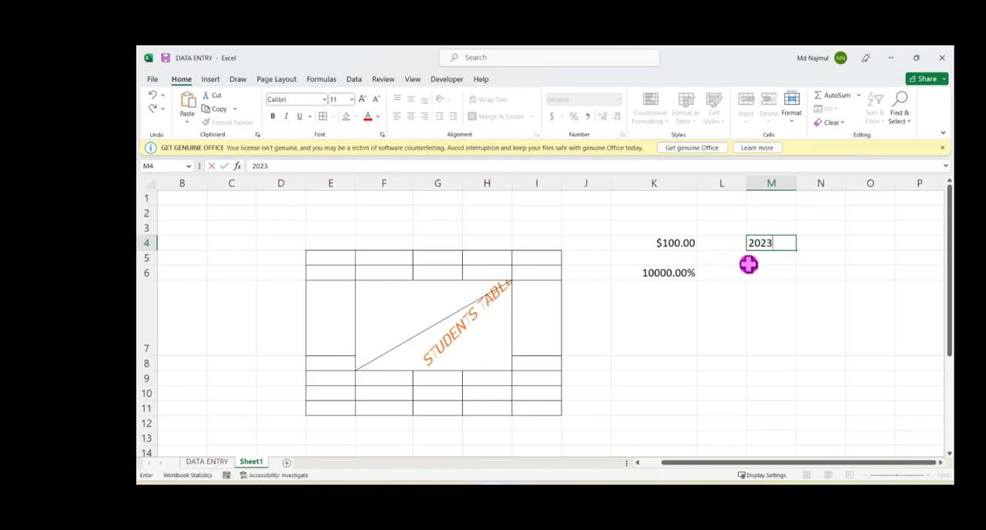
{"action": "key", "text": "Return"}
{"action": "left_click", "coordinate": [763, 244]}
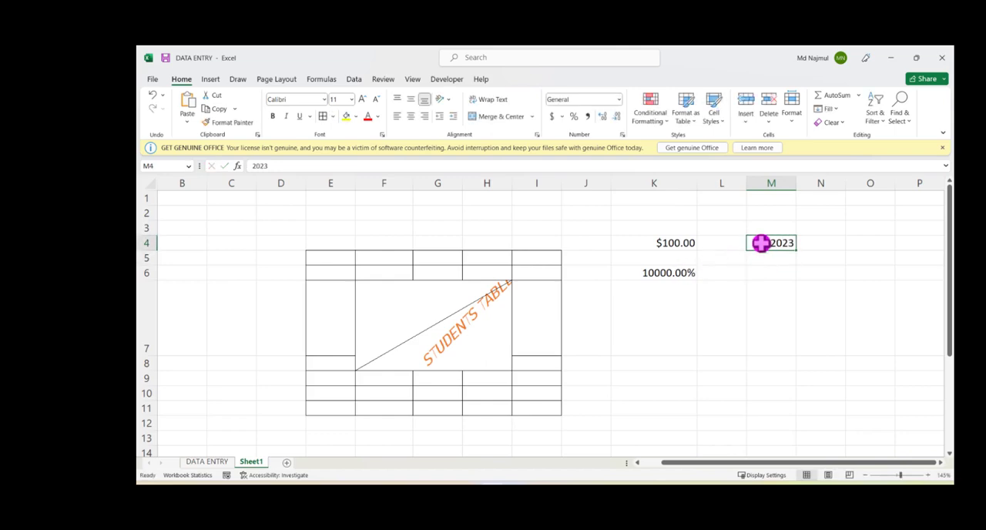
Step: Format the value in M4 as Short Date and switch it to the Long Date format, keeping M4 selected
{"action": "left_click", "coordinate": [618, 100]}
{"action": "left_click", "coordinate": [592, 221]}
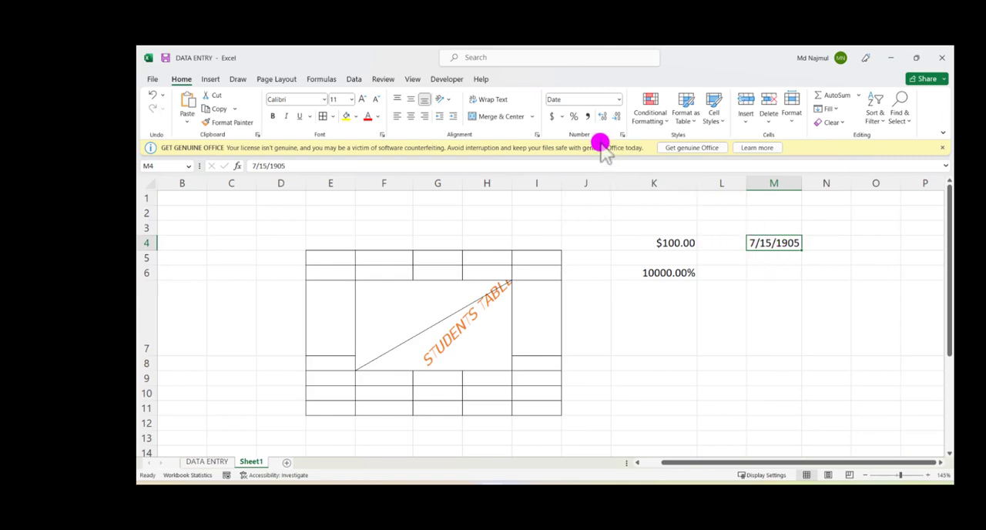
{"action": "left_click", "coordinate": [618, 98]}
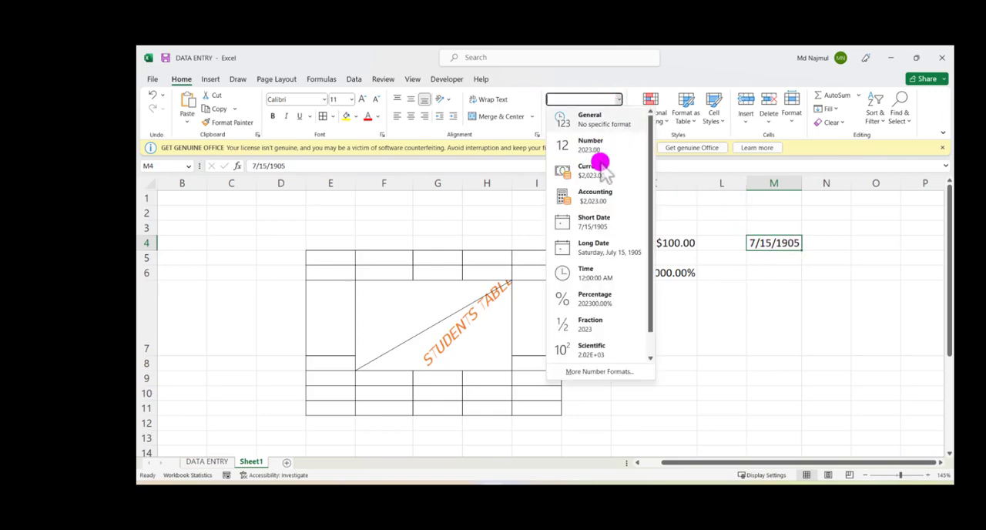
{"action": "left_click", "coordinate": [597, 248]}
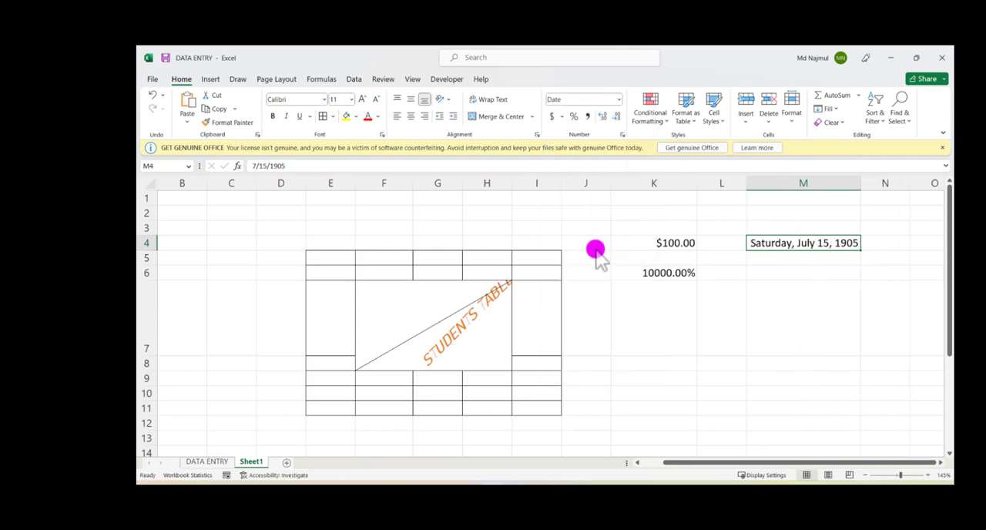
{"action": "left_click", "coordinate": [761, 285]}
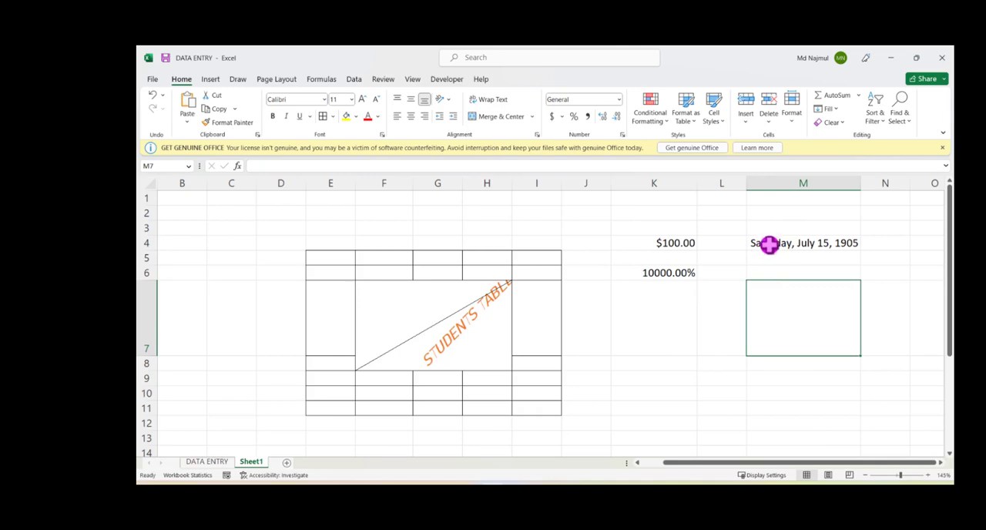
{"action": "left_click", "coordinate": [768, 254]}
{"action": "left_click", "coordinate": [768, 243]}
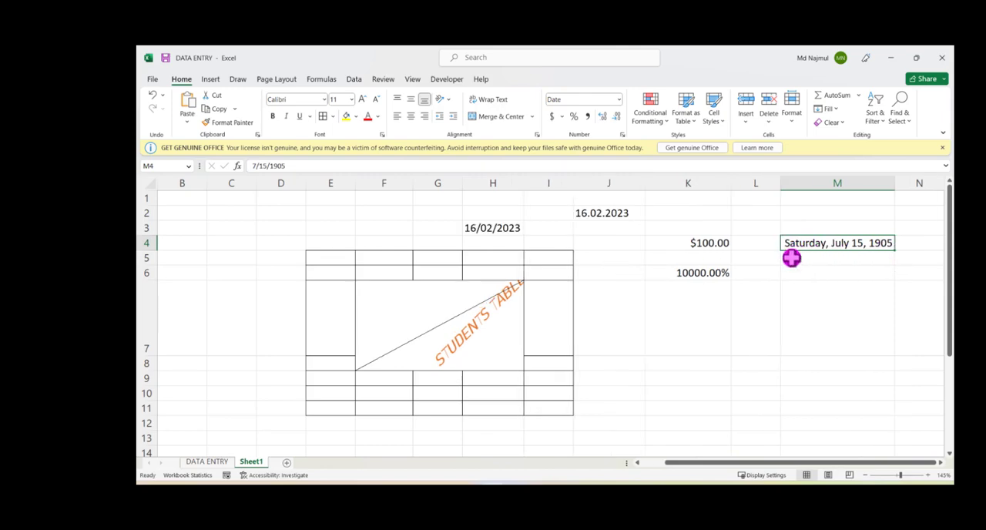
Step: Apply the Time number format to the empty cell M6
{"action": "left_click", "coordinate": [790, 271]}
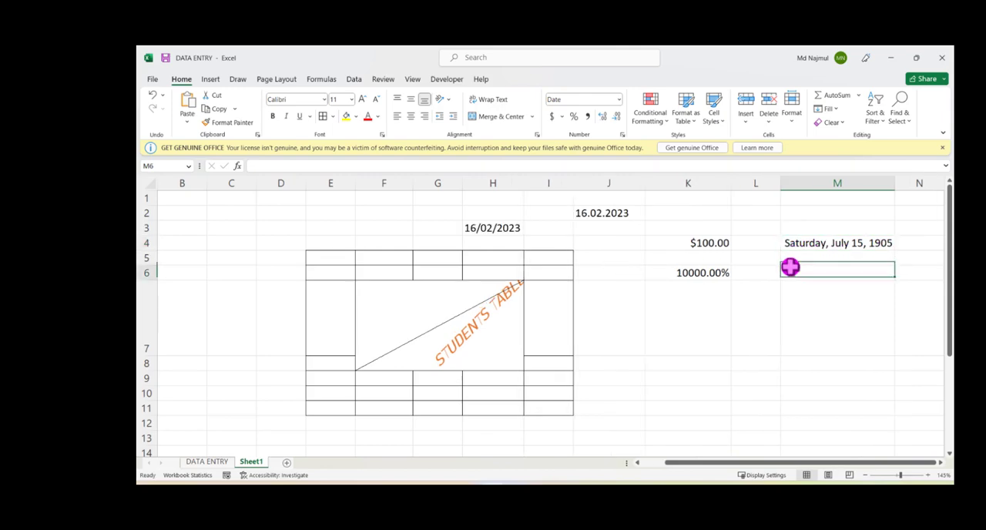
{"action": "left_click", "coordinate": [619, 100]}
{"action": "left_click", "coordinate": [598, 271]}
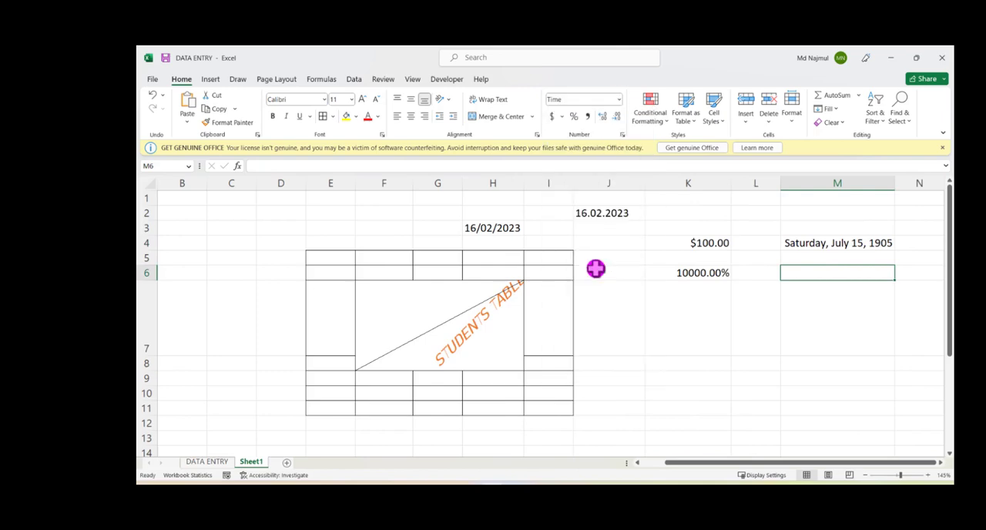
Step: Enter 10 in cell K9 and apply the Time number format to it
{"action": "left_click", "coordinate": [683, 373]}
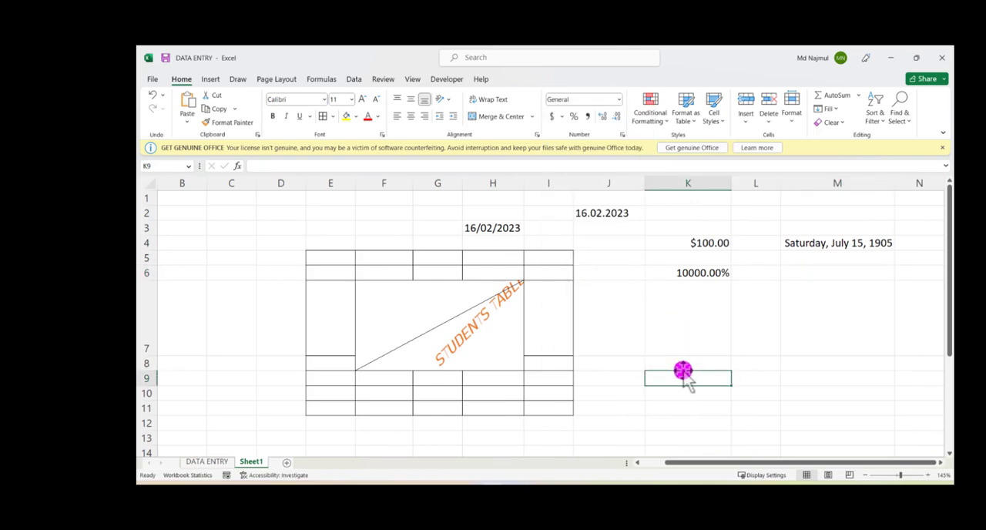
{"action": "type", "text": "10"}
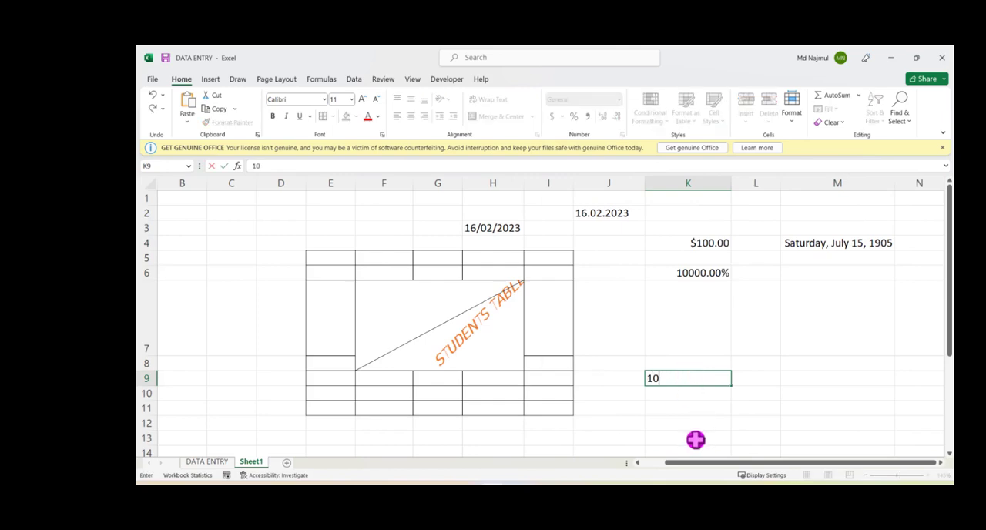
{"action": "left_click", "coordinate": [694, 437]}
{"action": "left_click", "coordinate": [674, 380]}
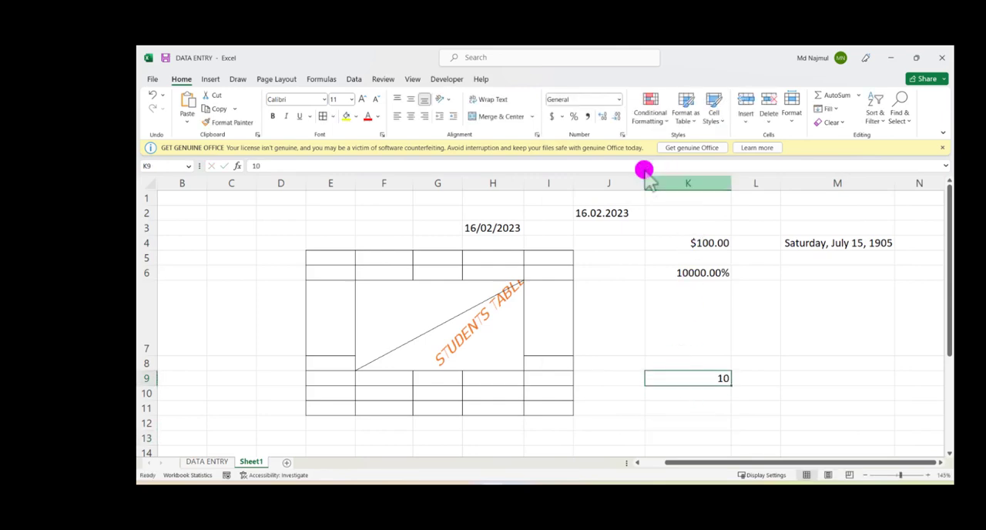
{"action": "left_click", "coordinate": [619, 100]}
{"action": "left_click", "coordinate": [589, 274]}
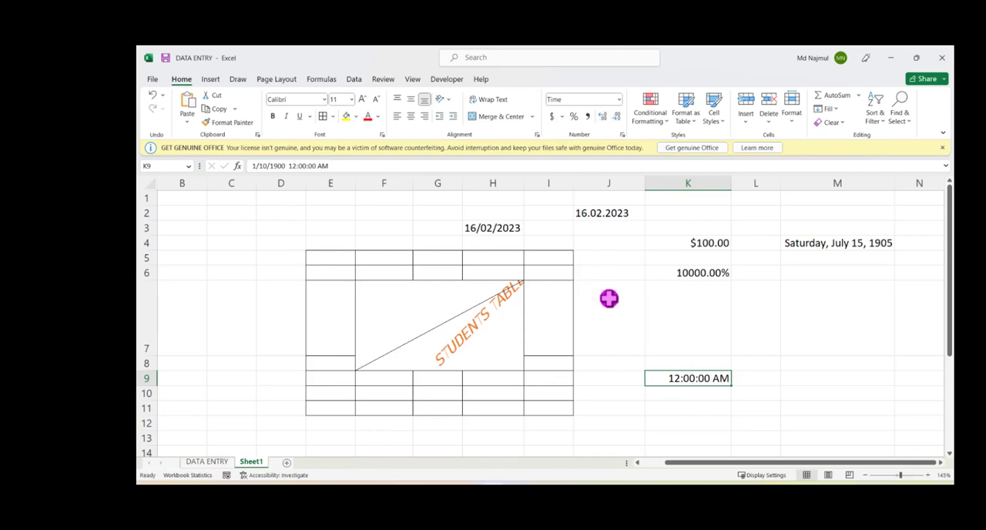
{"action": "left_click", "coordinate": [683, 436]}
{"action": "left_click", "coordinate": [682, 380]}
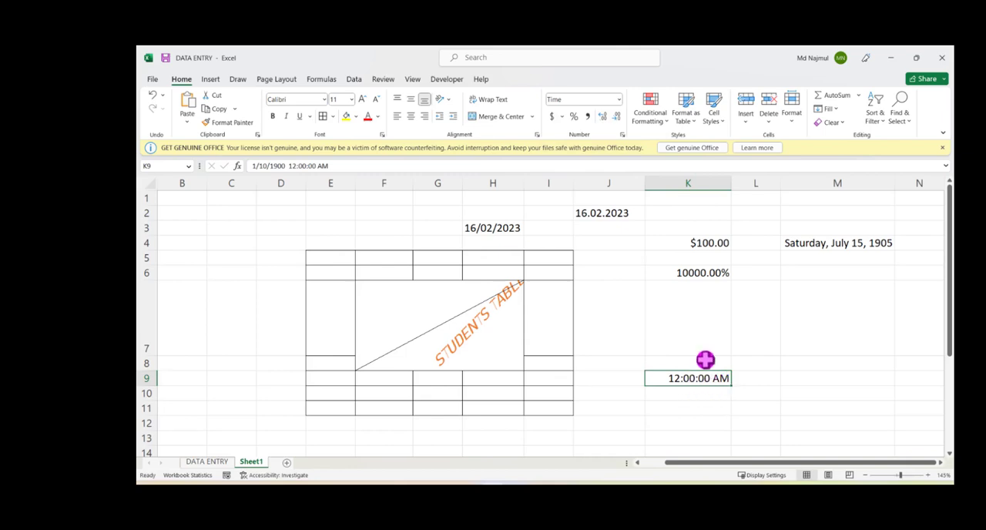
Step: Change K9's time format to the 1:30 PM type in the cell formatting options
{"action": "left_click", "coordinate": [624, 137]}
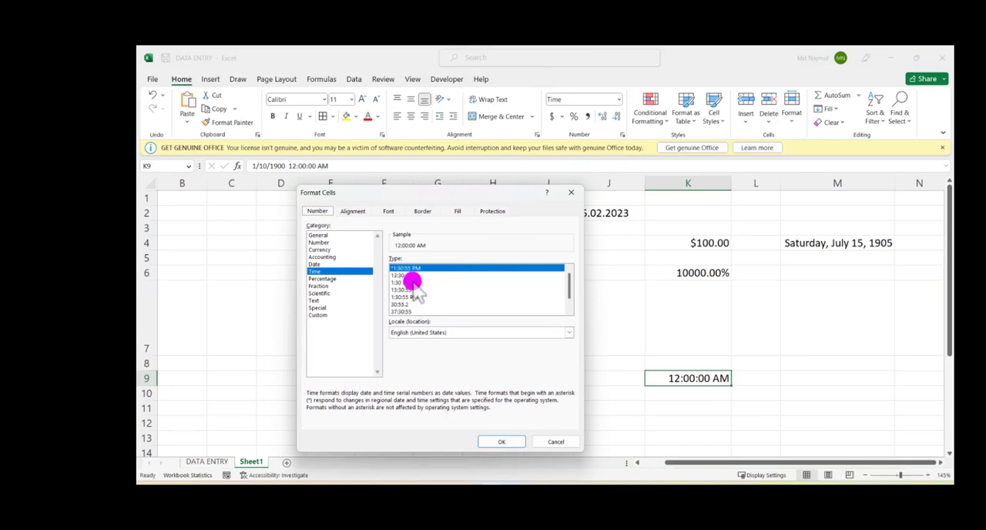
{"action": "left_click", "coordinate": [412, 283]}
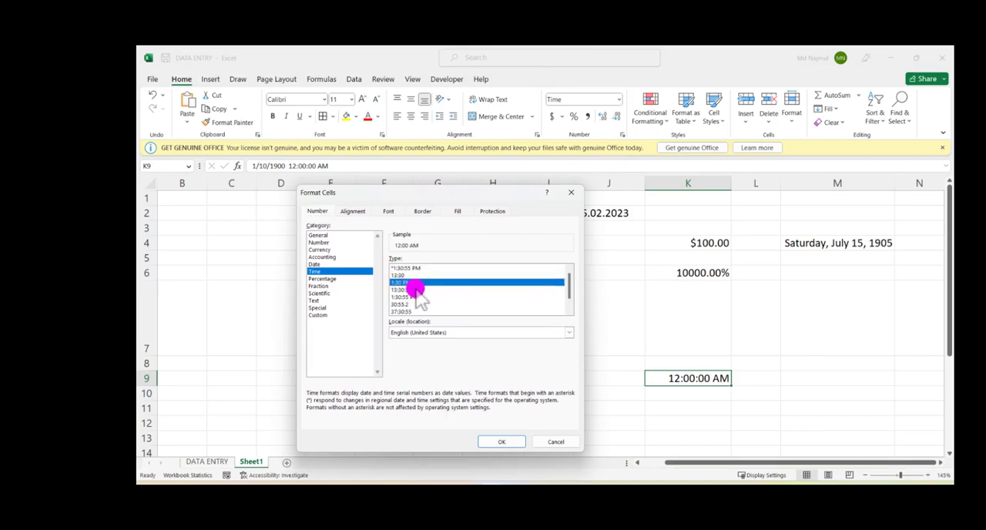
{"action": "left_click", "coordinate": [500, 442]}
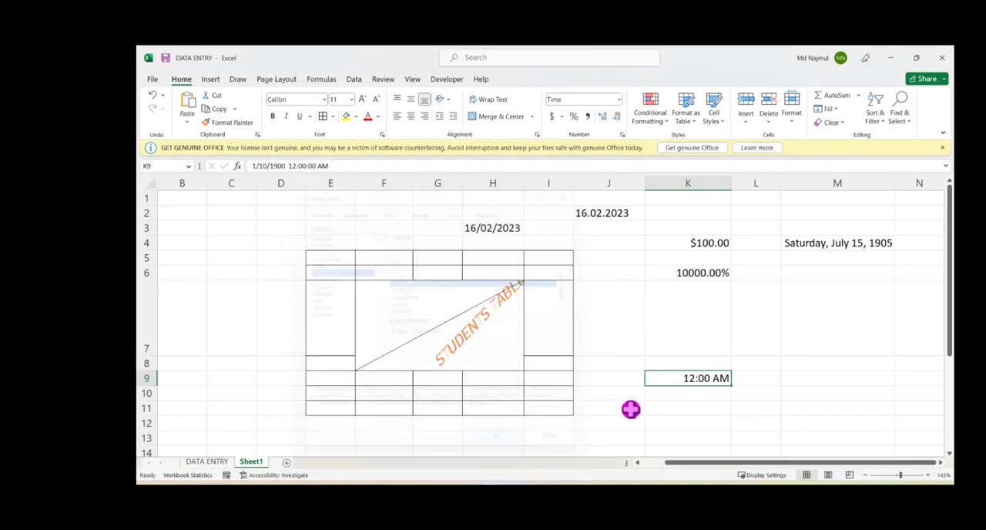
{"action": "left_click", "coordinate": [703, 406]}
{"action": "left_click", "coordinate": [705, 380]}
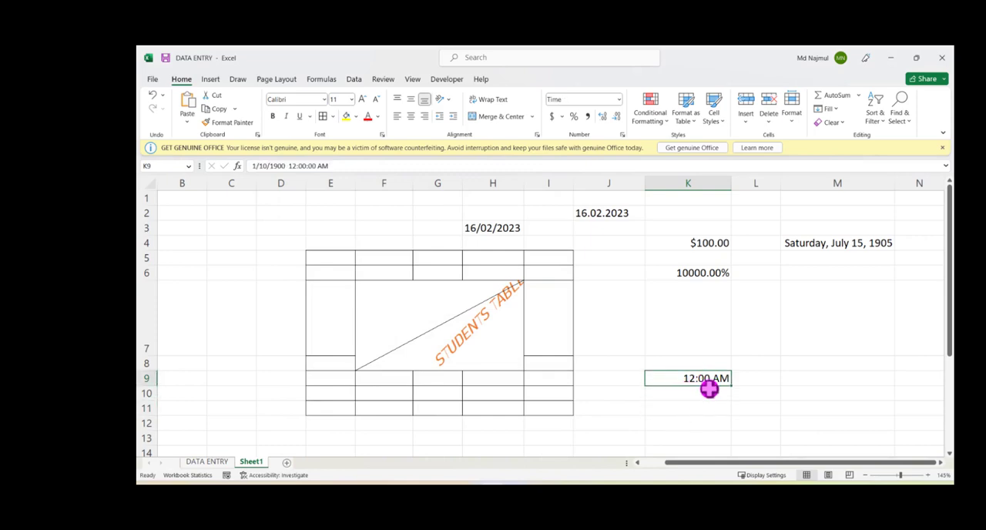
Step: Apply the Text number format to the empty cell K11
{"action": "left_click", "coordinate": [702, 407]}
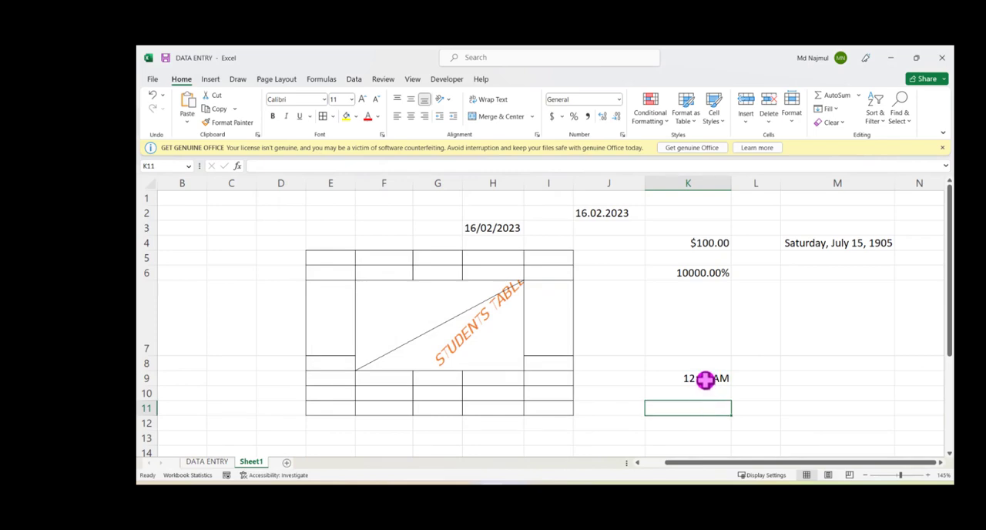
{"action": "left_click", "coordinate": [618, 100]}
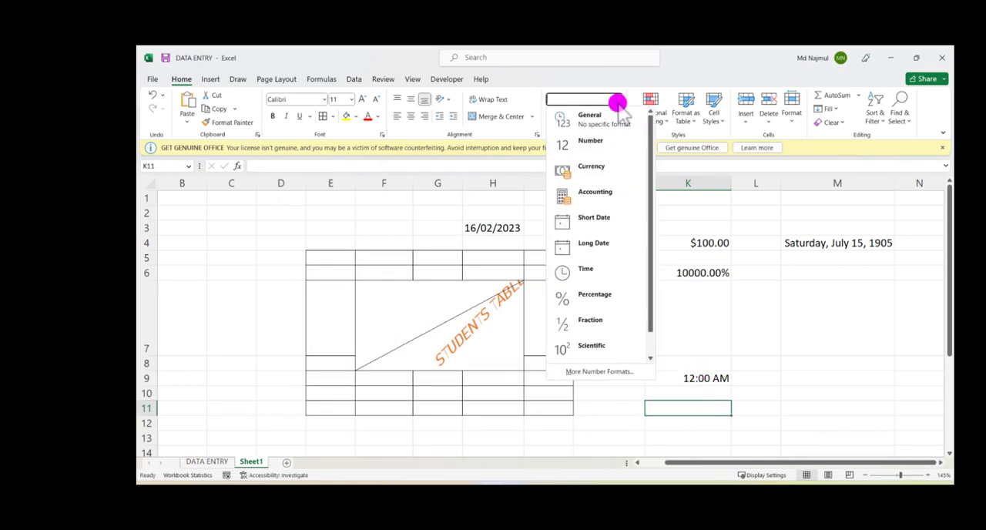
{"action": "scroll", "coordinate": [592, 270], "scroll_direction": "down", "scroll_amount": 1}
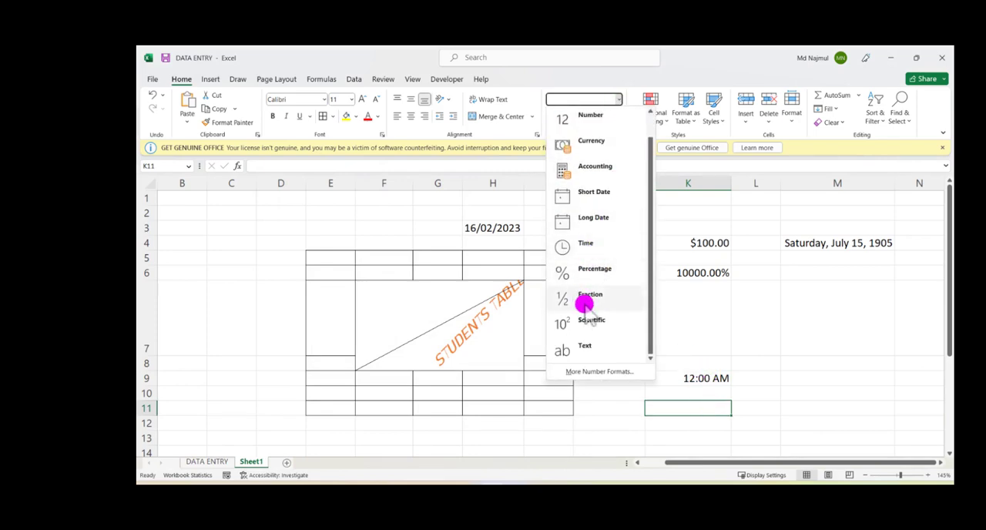
{"action": "left_click", "coordinate": [585, 352]}
Step: Enter the sample text GGHHF in cell M9
{"action": "left_click", "coordinate": [786, 376]}
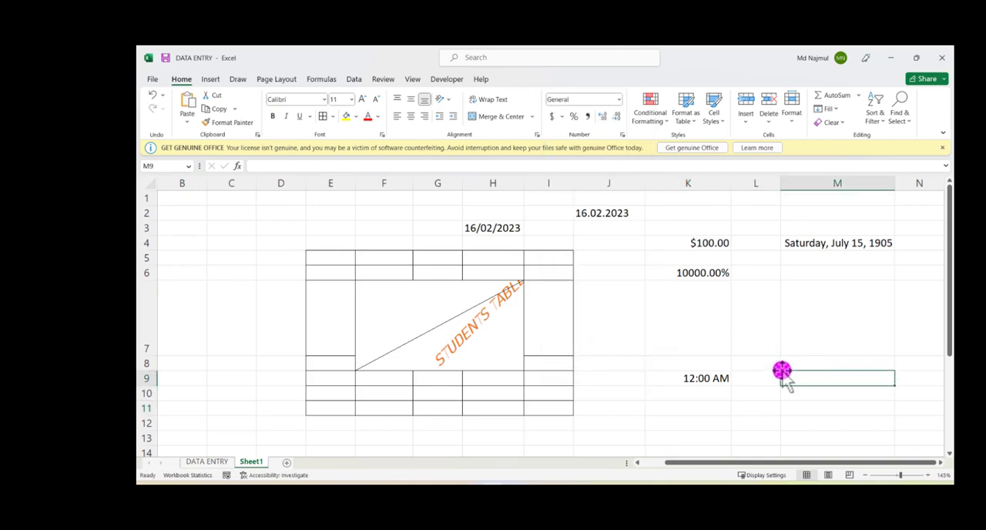
{"action": "type", "text": "GGHHF"}
{"action": "left_click", "coordinate": [747, 401]}
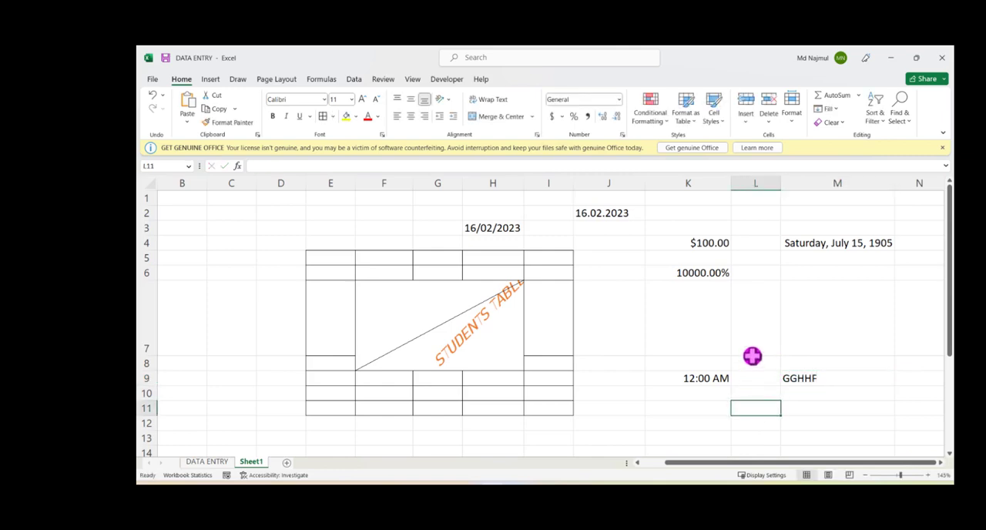
{"action": "left_click", "coordinate": [619, 99]}
{"action": "scroll", "coordinate": [584, 243], "scroll_direction": "down", "scroll_amount": 1}
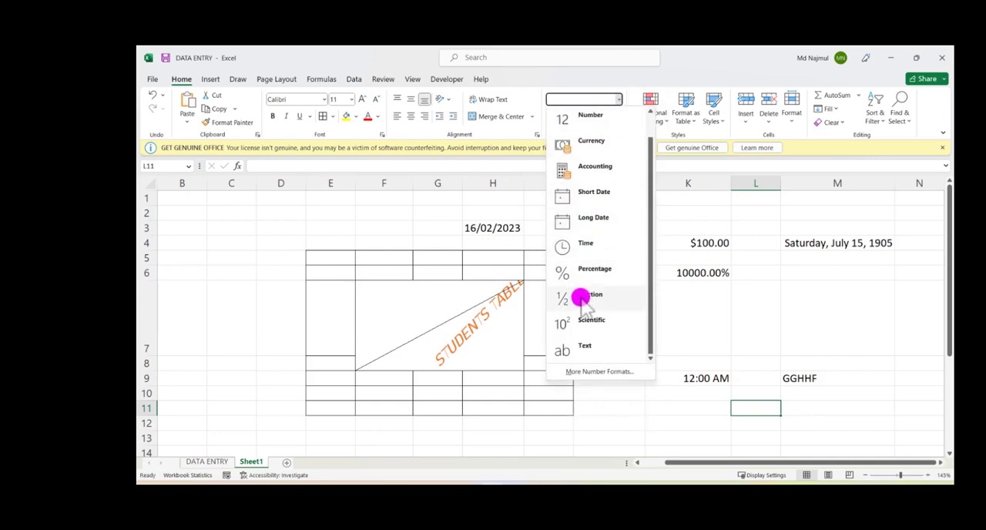
{"action": "left_click", "coordinate": [276, 322]}
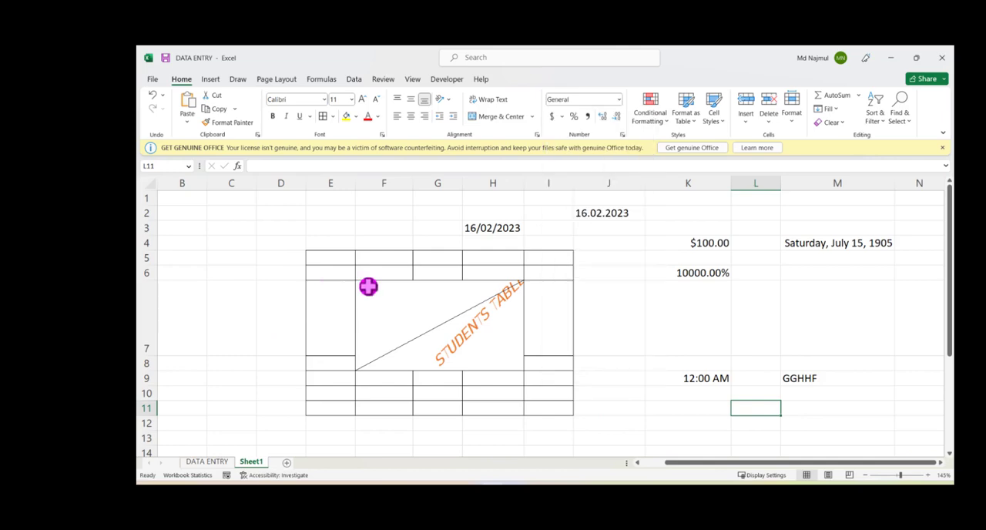
Step: Enter 10 in cell J10 and apply the Scientific number format to it
{"action": "left_click", "coordinate": [601, 394]}
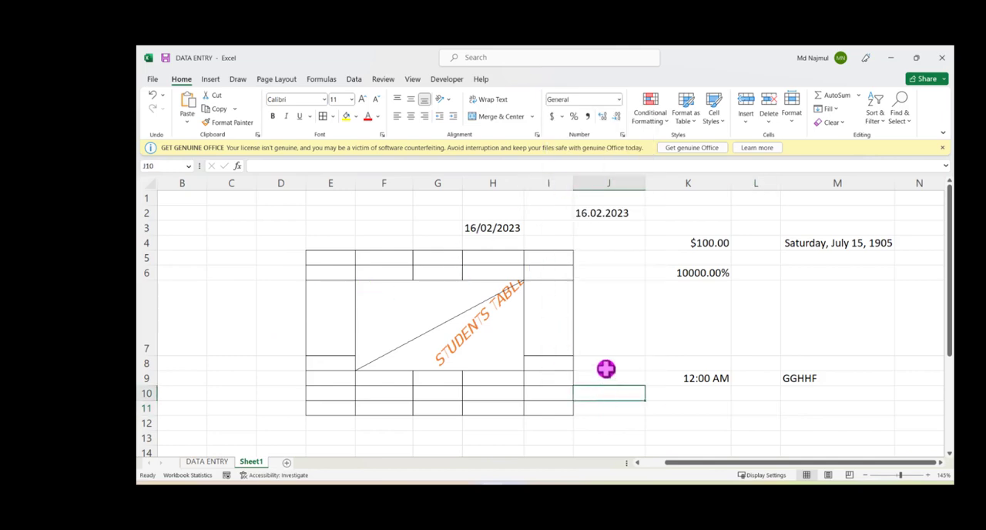
{"action": "type", "text": "10"}
{"action": "left_click", "coordinate": [617, 423]}
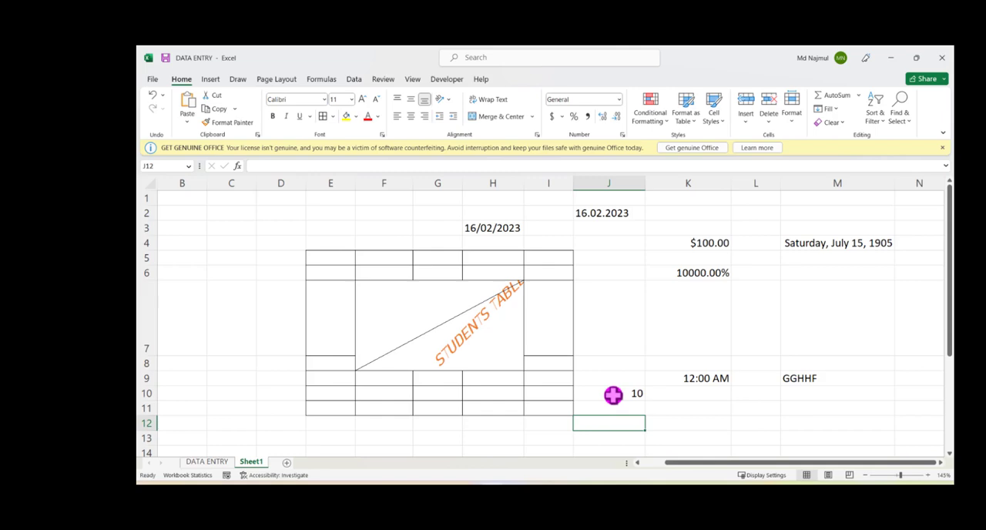
{"action": "left_click", "coordinate": [612, 396]}
{"action": "left_click", "coordinate": [619, 99]}
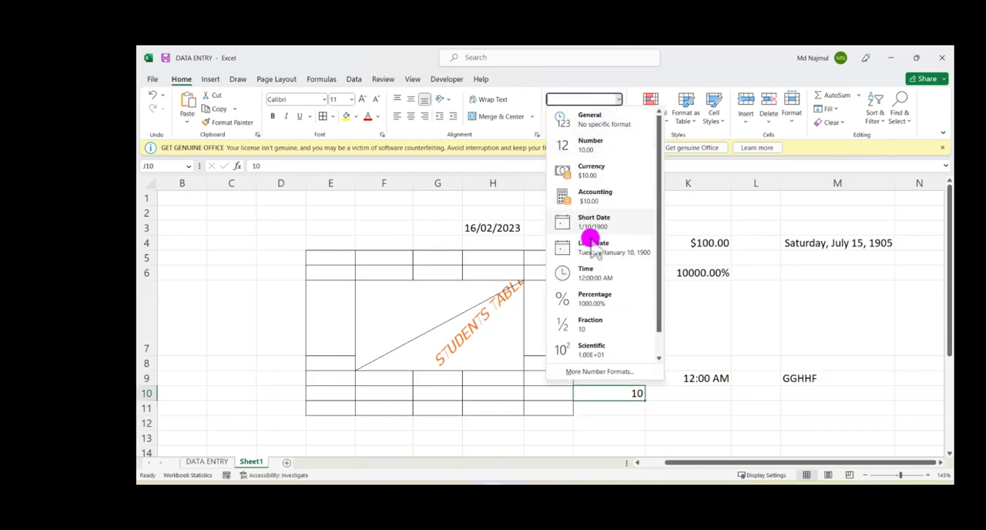
{"action": "left_click", "coordinate": [594, 347]}
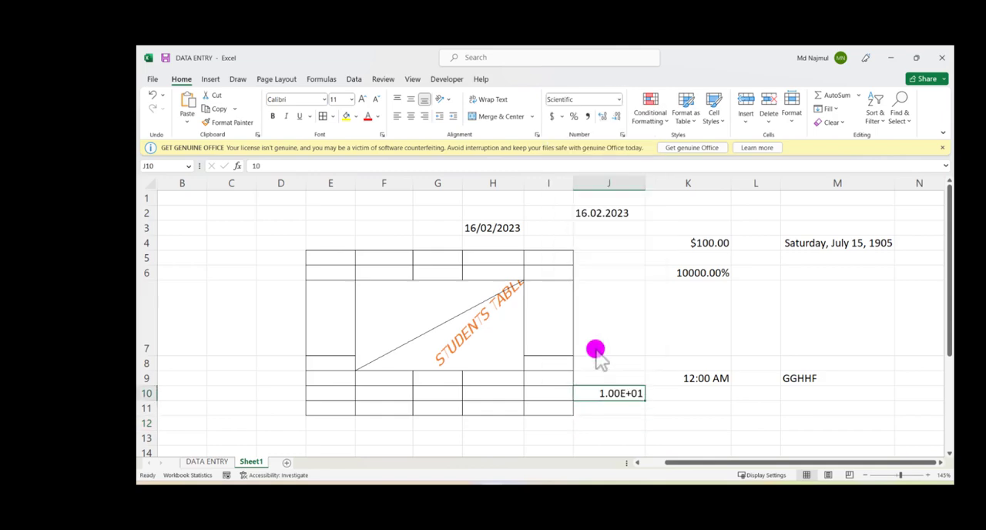
{"action": "key", "text": "Down"}
{"action": "key", "text": "Down"}
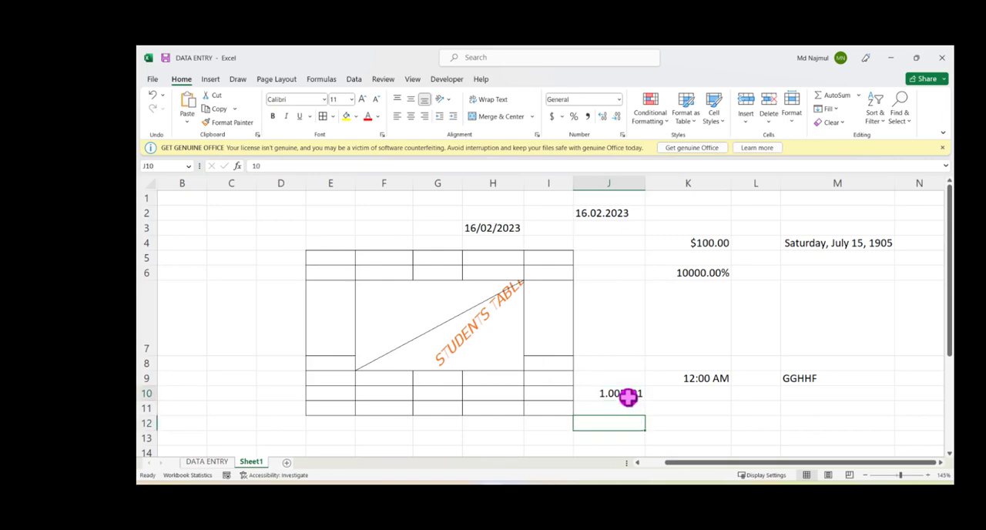
{"action": "left_click", "coordinate": [629, 396]}
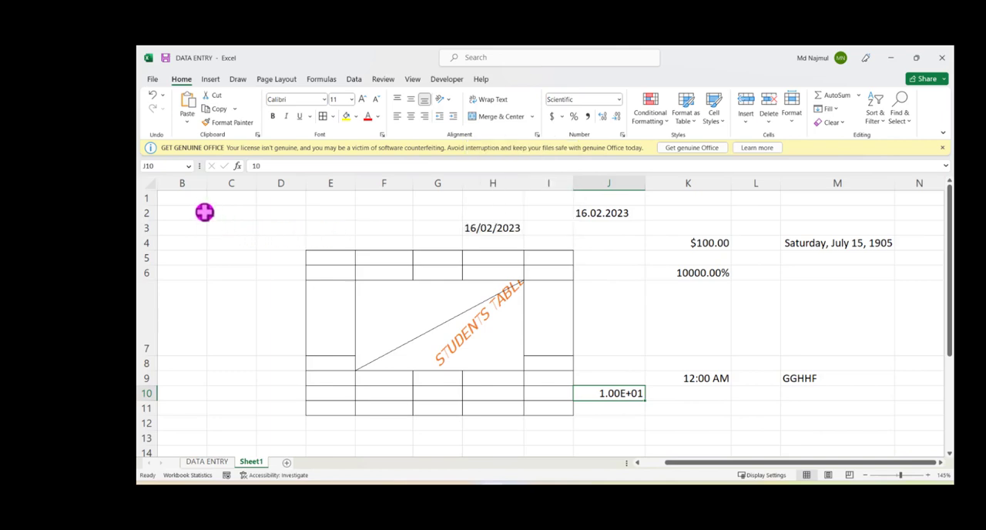
Step: Add borders around every cell in the range B2:D5
{"action": "left_click_drag", "start_coordinate": [200, 209], "coordinate": [267, 257]}
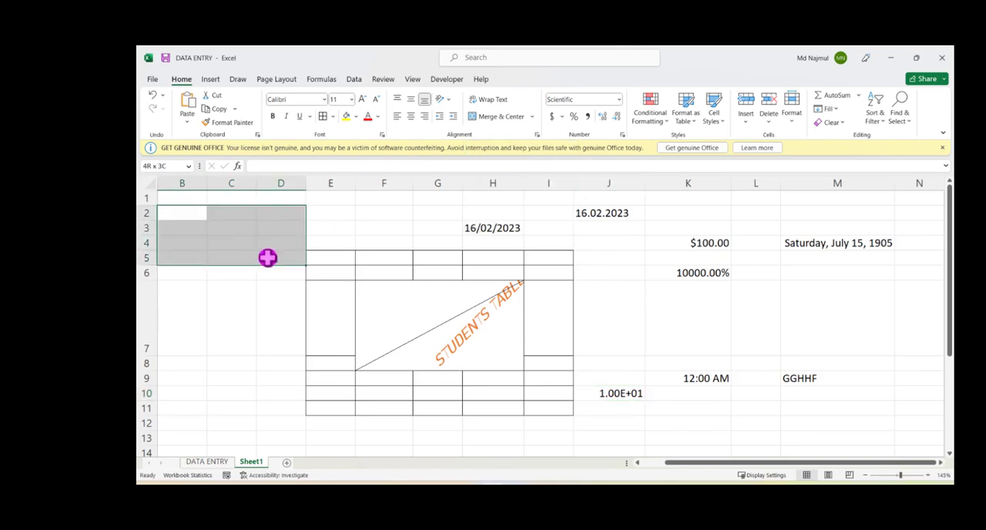
{"action": "left_click", "coordinate": [323, 115]}
{"action": "left_click", "coordinate": [342, 215]}
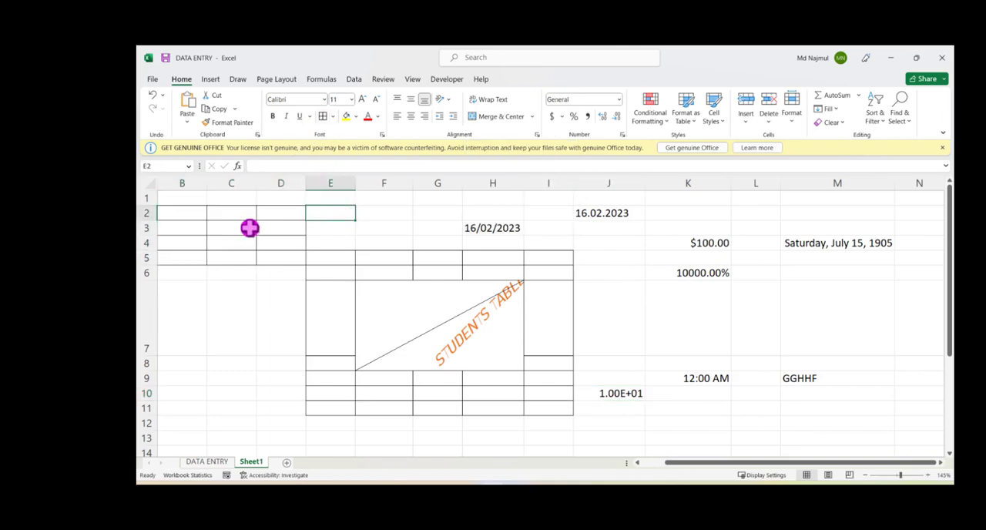
Step: Merge and center cells C3:C4 inside the small bordered table
{"action": "left_click", "coordinate": [246, 227]}
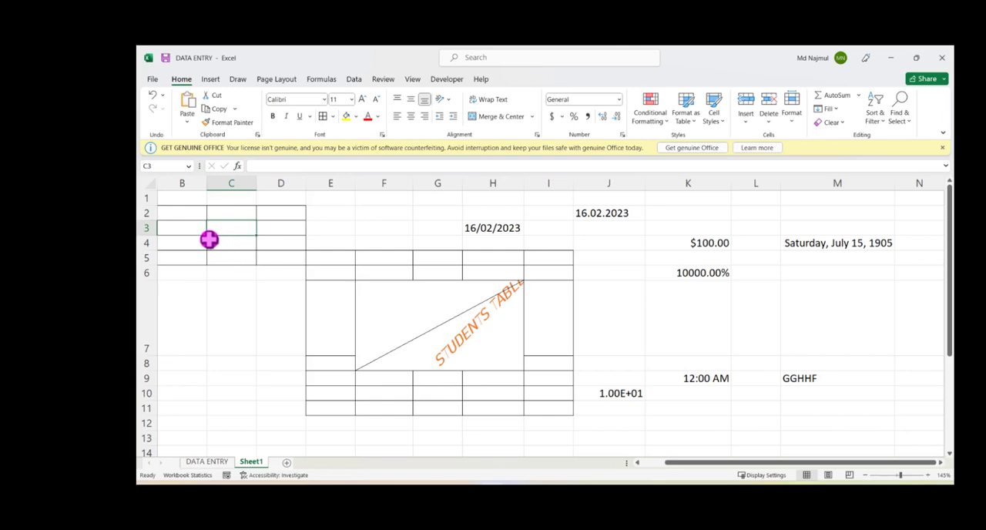
{"action": "left_click_drag", "start_coordinate": [194, 228], "coordinate": [236, 246]}
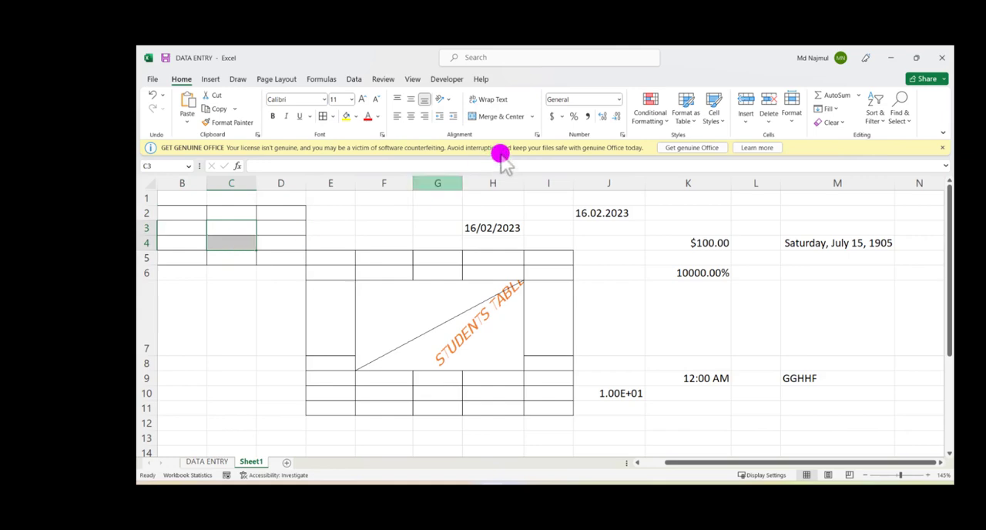
{"action": "left_click", "coordinate": [531, 117]}
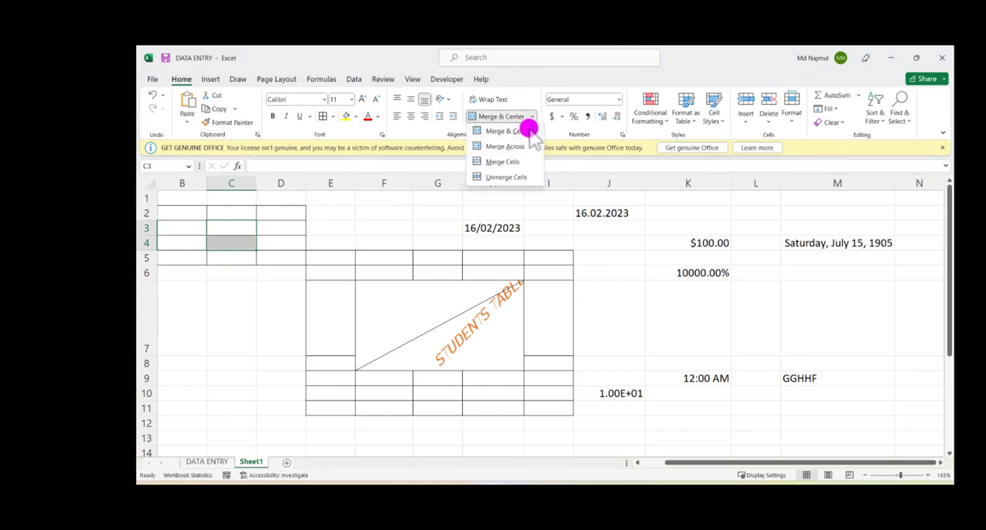
{"action": "left_click", "coordinate": [516, 136]}
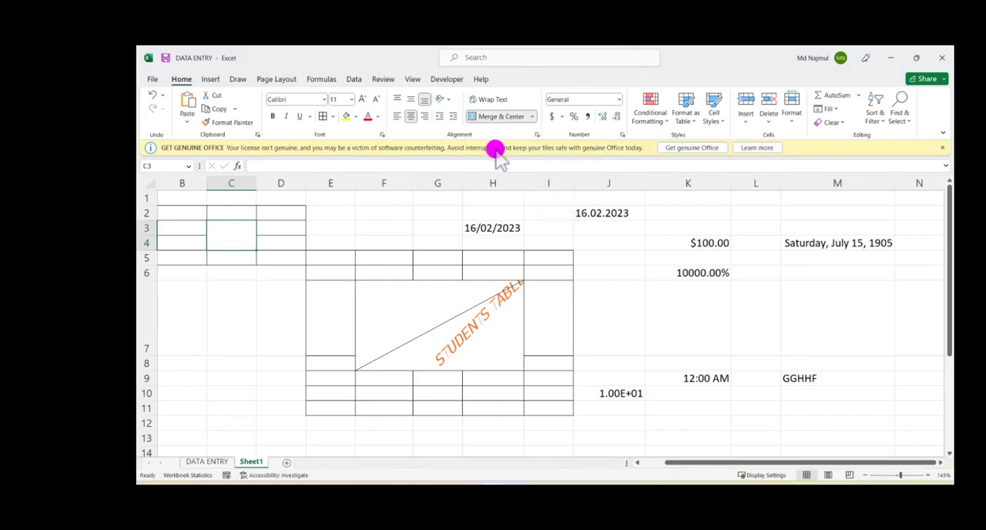
Step: Unmerge the merged cells C3:C4 inside the small bordered table
{"action": "left_click", "coordinate": [200, 301]}
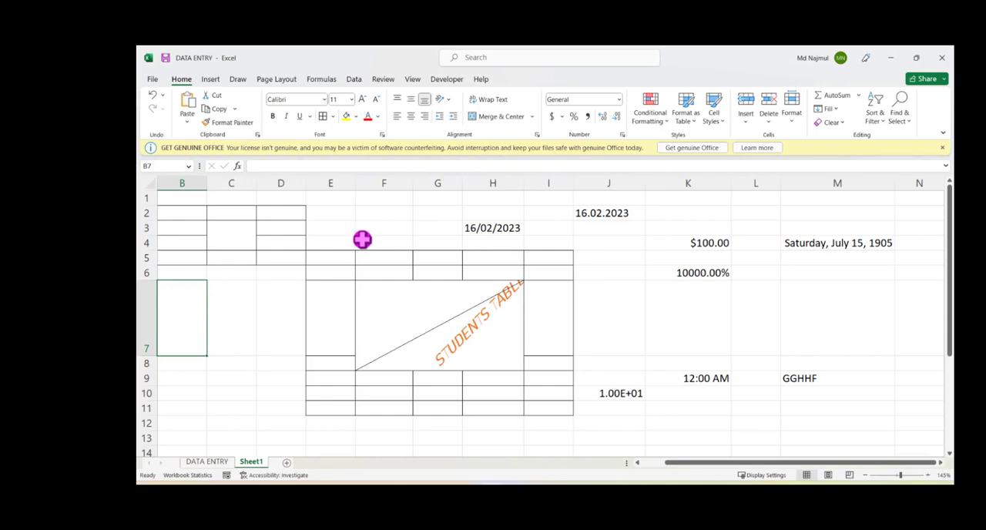
{"action": "left_click", "coordinate": [228, 240]}
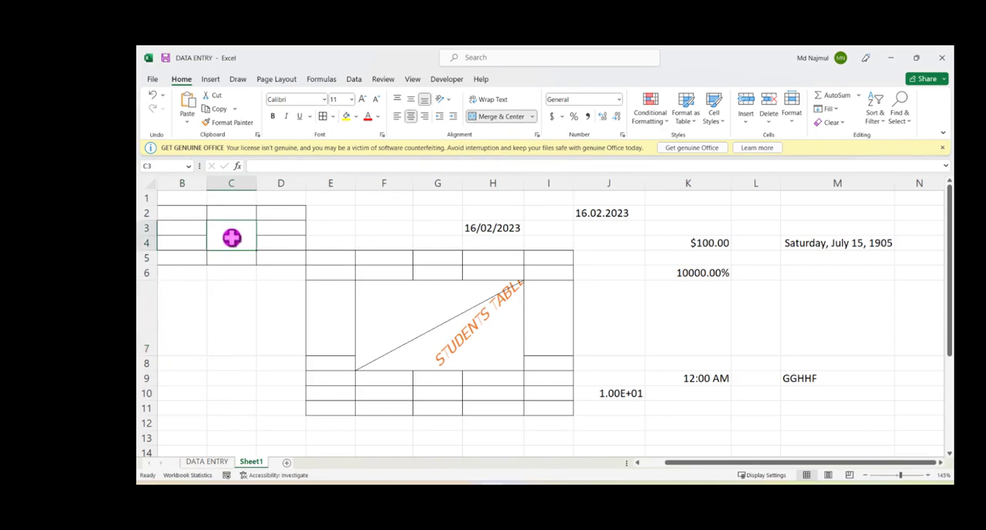
{"action": "left_click", "coordinate": [532, 116]}
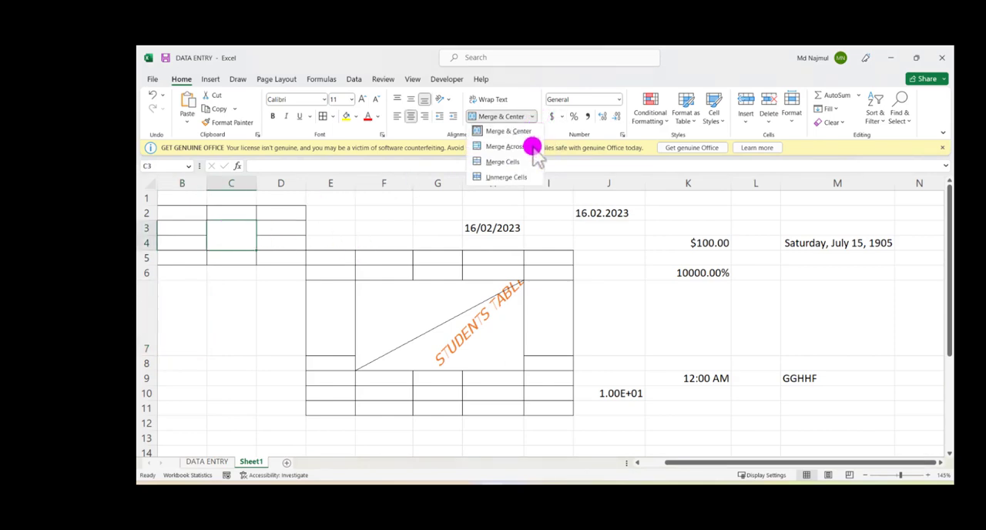
{"action": "left_click", "coordinate": [509, 177]}
{"action": "left_click", "coordinate": [379, 215]}
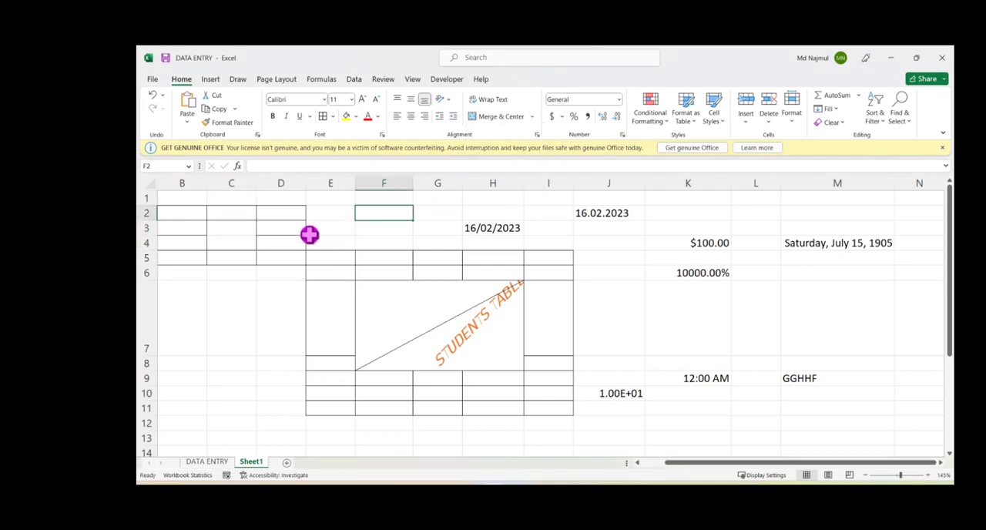
Step: Try to merge cells C3:C4 with the Merge Across option
{"action": "left_click", "coordinate": [242, 231]}
{"action": "left_click_drag", "start_coordinate": [243, 236], "coordinate": [249, 238]}
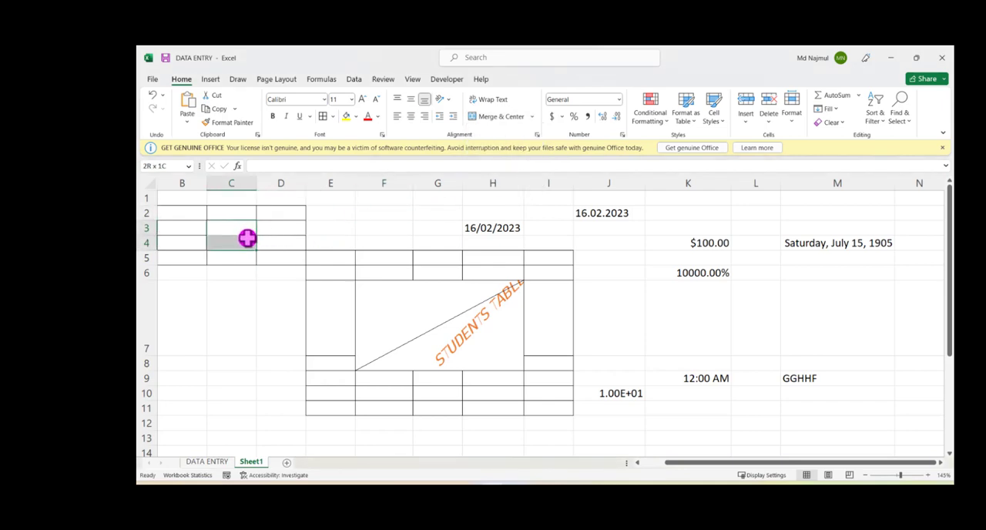
{"action": "left_click", "coordinate": [532, 116]}
{"action": "left_click", "coordinate": [518, 149]}
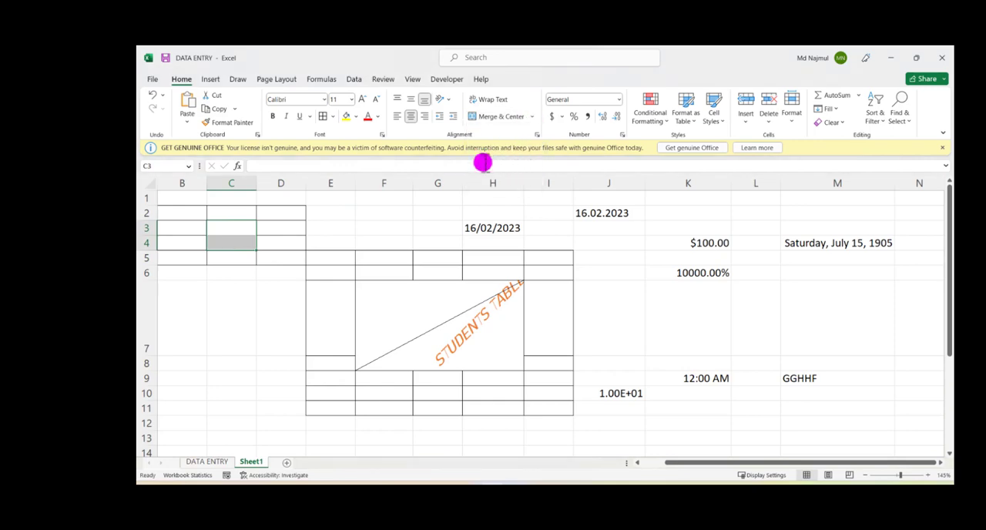
{"action": "left_click", "coordinate": [381, 223]}
{"action": "left_click", "coordinate": [262, 279]}
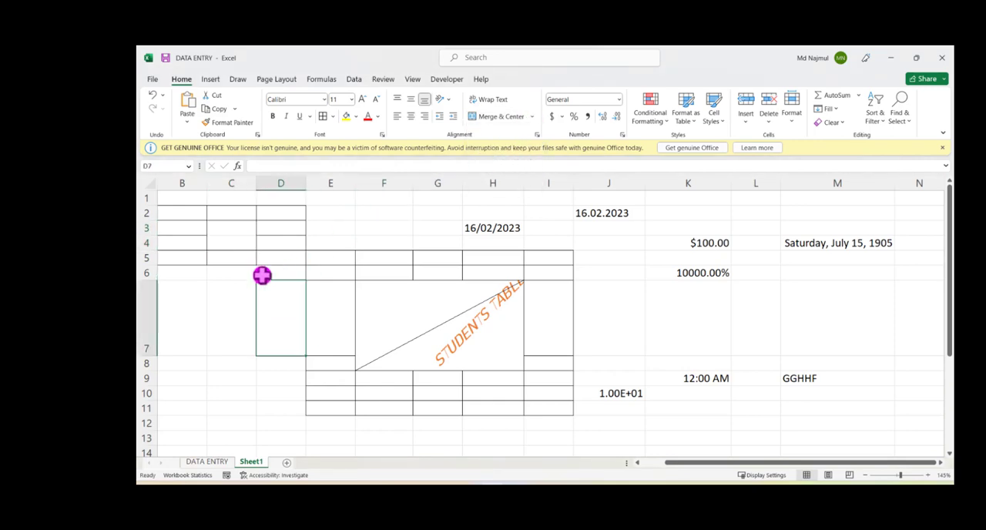
{"action": "left_click", "coordinate": [232, 233]}
{"action": "left_click_drag", "start_coordinate": [233, 239], "coordinate": [234, 243]}
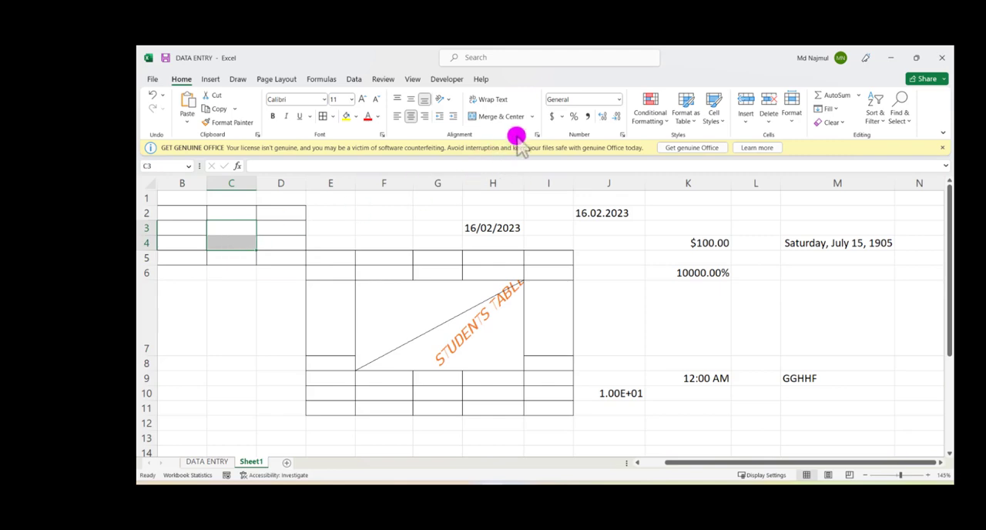
{"action": "left_click", "coordinate": [532, 117]}
{"action": "left_click", "coordinate": [518, 149]}
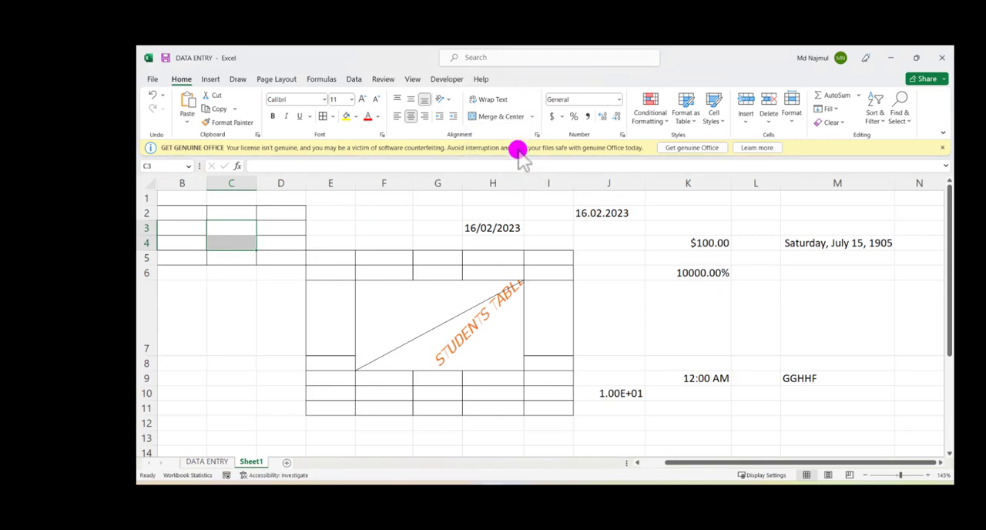
Step: Merge cells C3:C4 with the plain Merge Cells option, without centering, and check the merged cell
{"action": "left_click", "coordinate": [535, 119]}
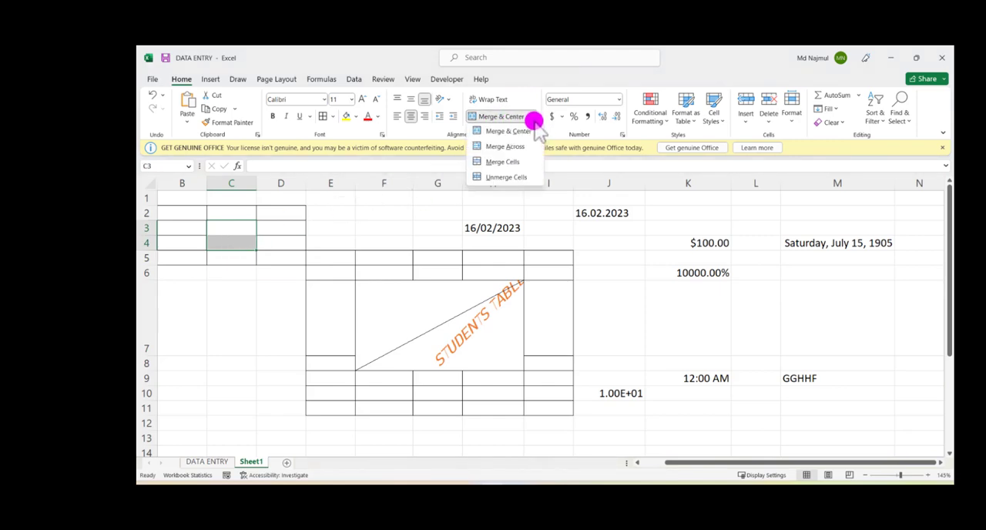
{"action": "left_click", "coordinate": [516, 163]}
{"action": "left_click", "coordinate": [387, 219]}
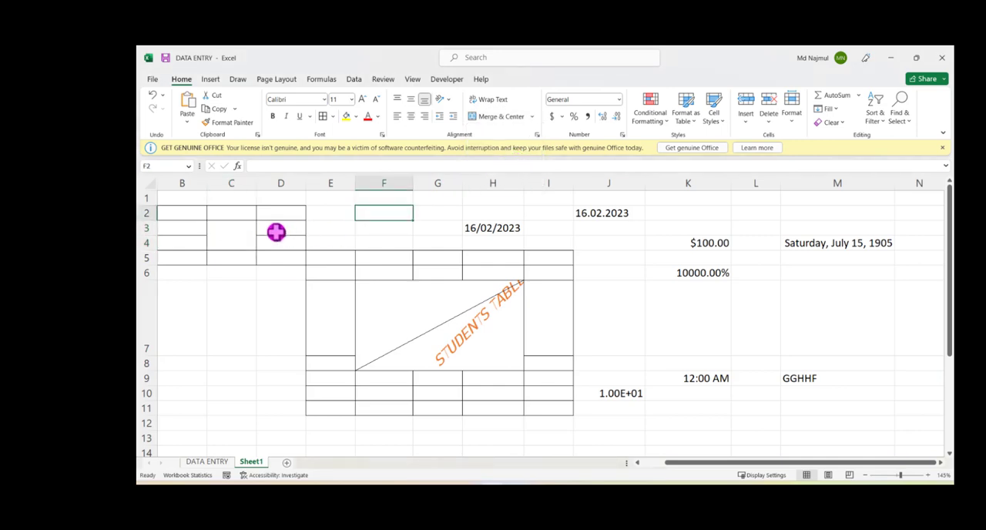
{"action": "left_click", "coordinate": [245, 233]}
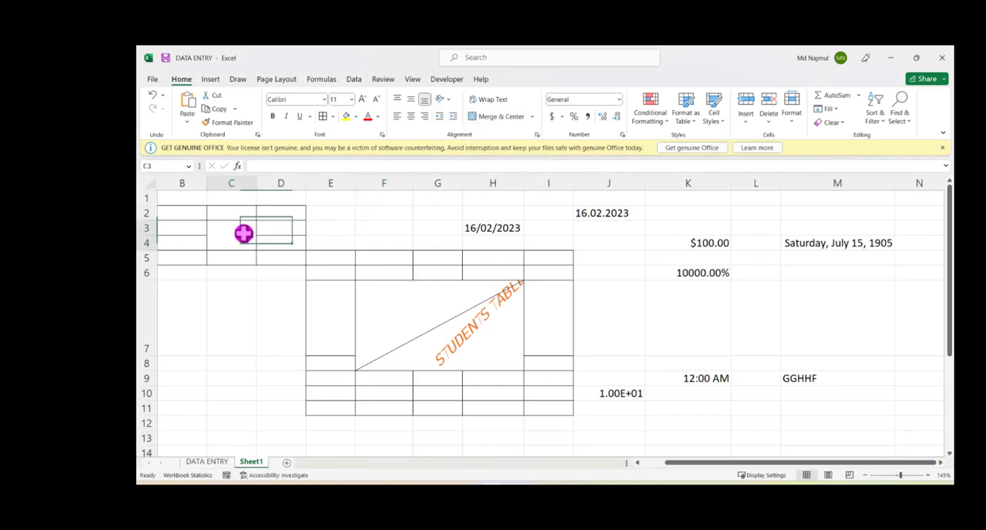
{"action": "left_click", "coordinate": [531, 116]}
{"action": "left_click", "coordinate": [406, 236]}
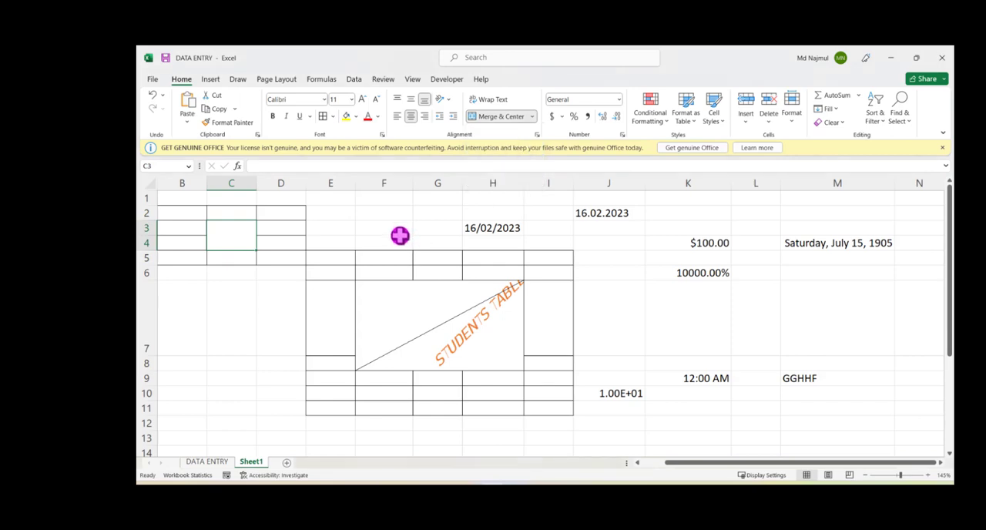
Step: Merge and center the whole range B1:K12 into one large cell and check it by selecting it
{"action": "mouse_move", "coordinate": [178, 199]}
{"action": "left_mouse_down"}
{"action": "mouse_move", "coordinate": [831, 406]}
{"action": "mouse_move", "coordinate": [701, 423]}
{"action": "left_mouse_up"}
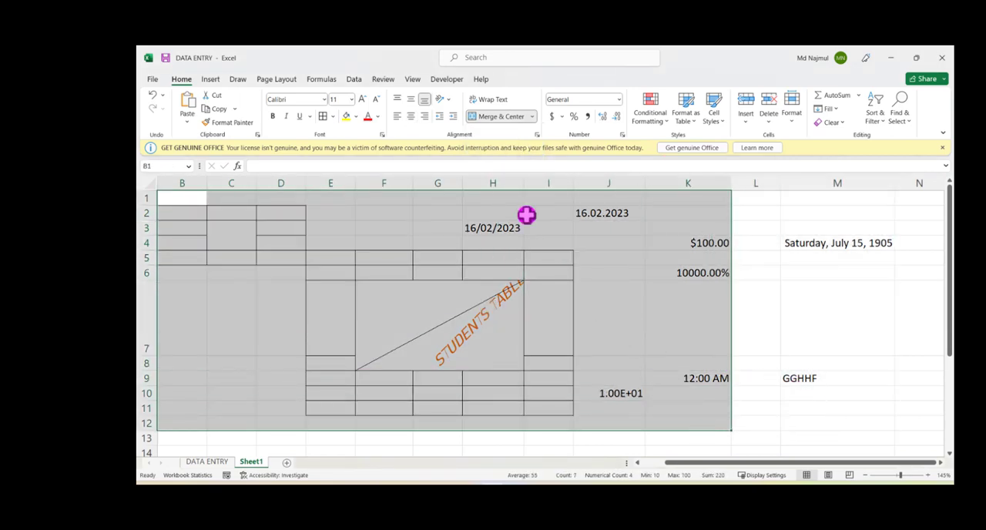
{"action": "left_click", "coordinate": [479, 118]}
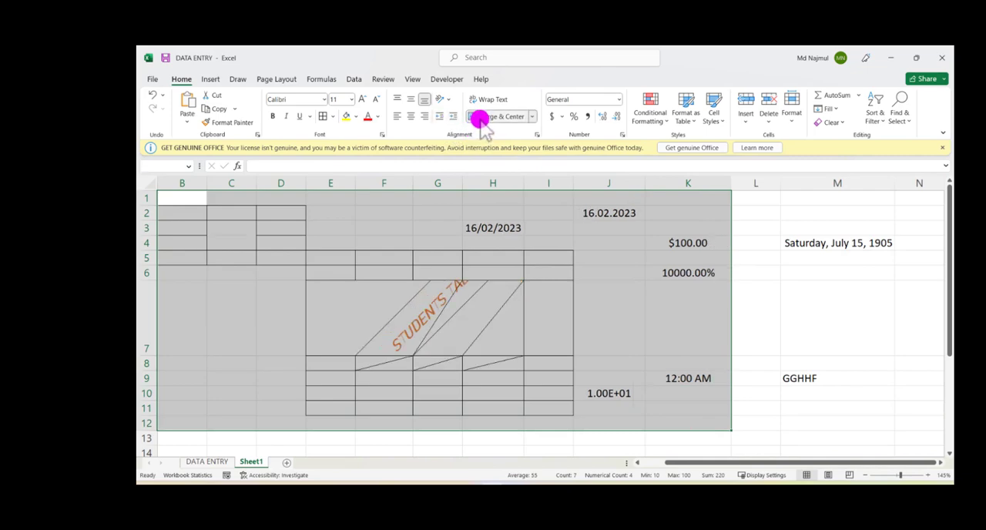
{"action": "left_click", "coordinate": [529, 297]}
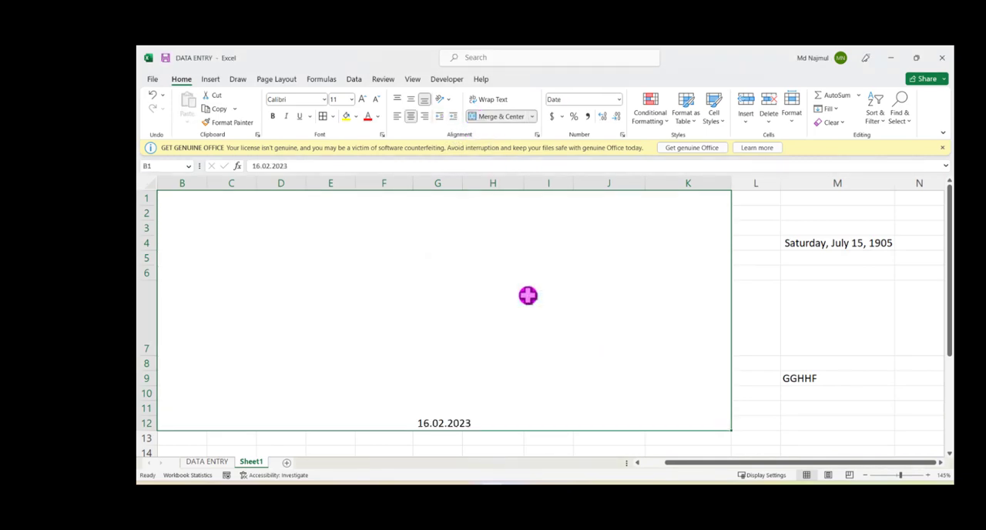
{"action": "left_click", "coordinate": [782, 361]}
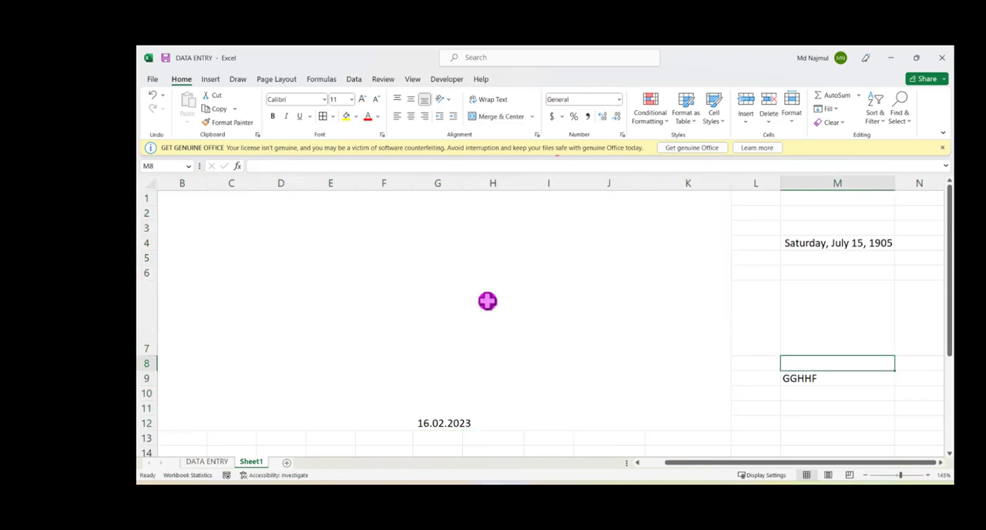
{"action": "left_click", "coordinate": [413, 290]}
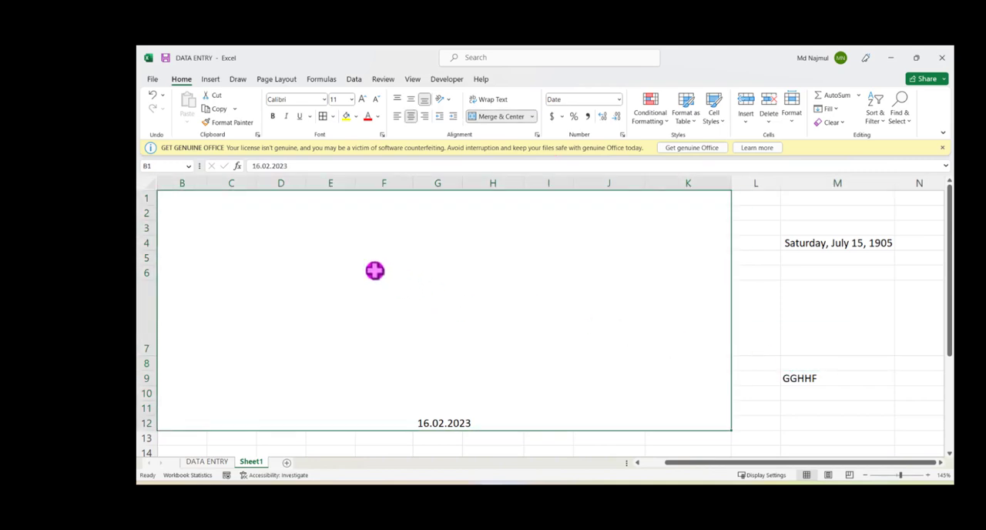
{"action": "left_click", "coordinate": [740, 305]}
{"action": "left_click", "coordinate": [362, 304]}
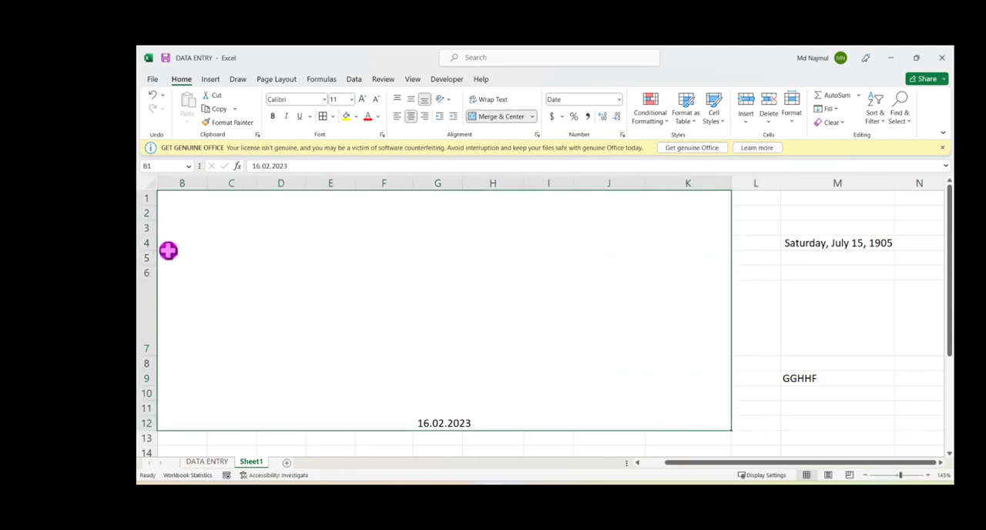
Step: Clear all contents and formatting from the range B1:M13 and shrink row 7 to nearly the height of the neighbouring rows
{"action": "left_click_drag", "start_coordinate": [307, 276], "coordinate": [817, 437]}
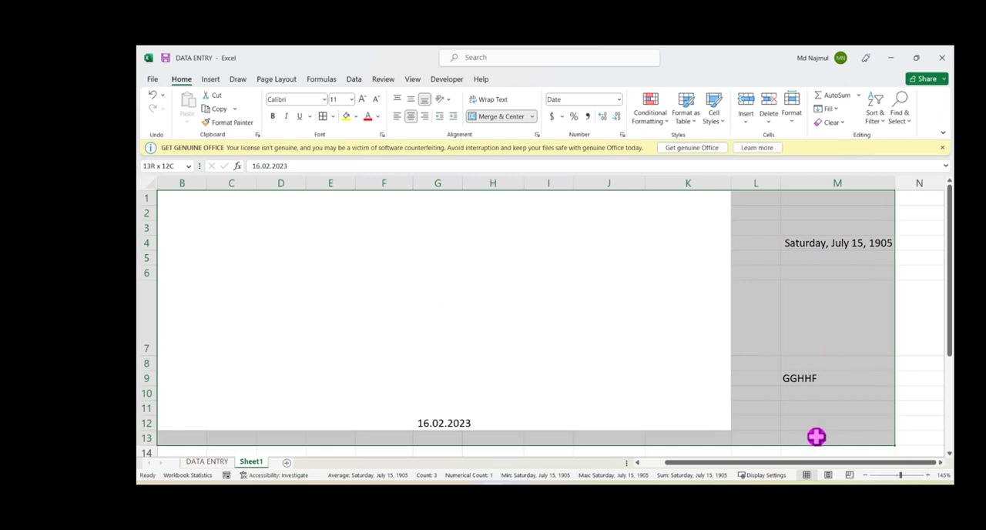
{"action": "left_click", "coordinate": [842, 122]}
{"action": "left_click", "coordinate": [843, 137]}
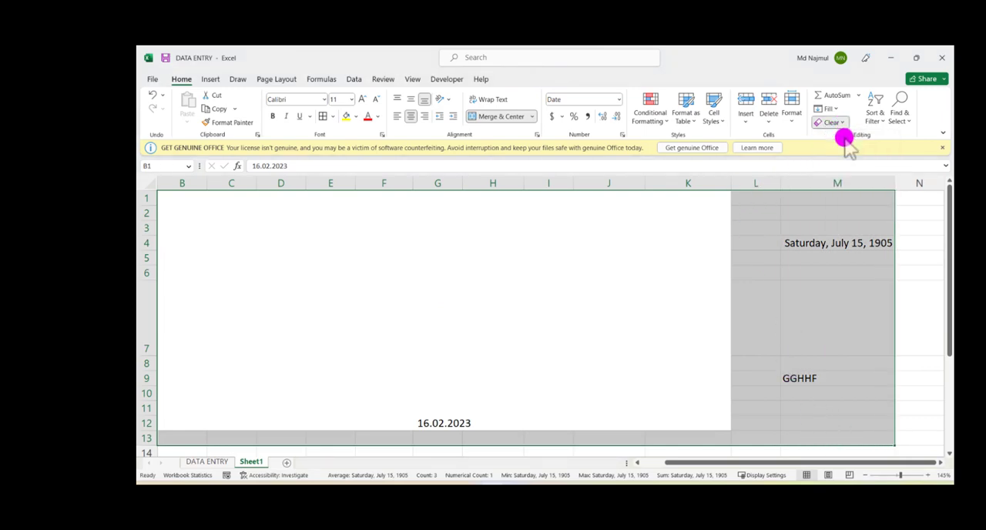
{"action": "left_click", "coordinate": [316, 257]}
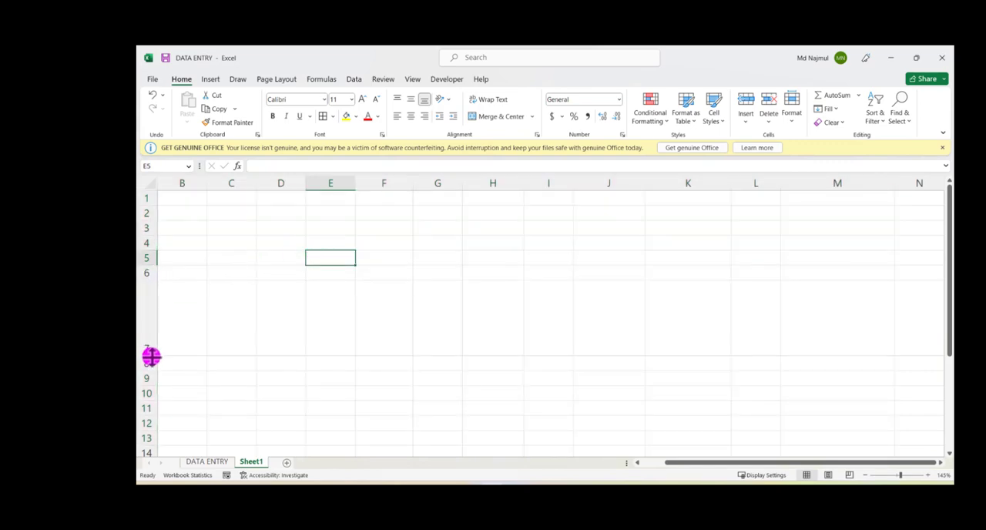
{"action": "left_click_drag", "start_coordinate": [151, 356], "coordinate": [153, 300]}
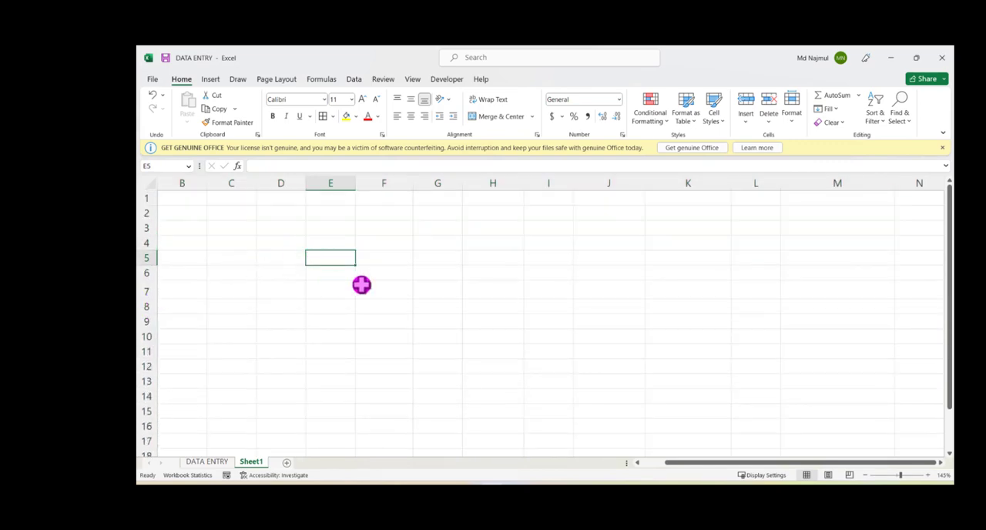
{"action": "left_click", "coordinate": [487, 255]}
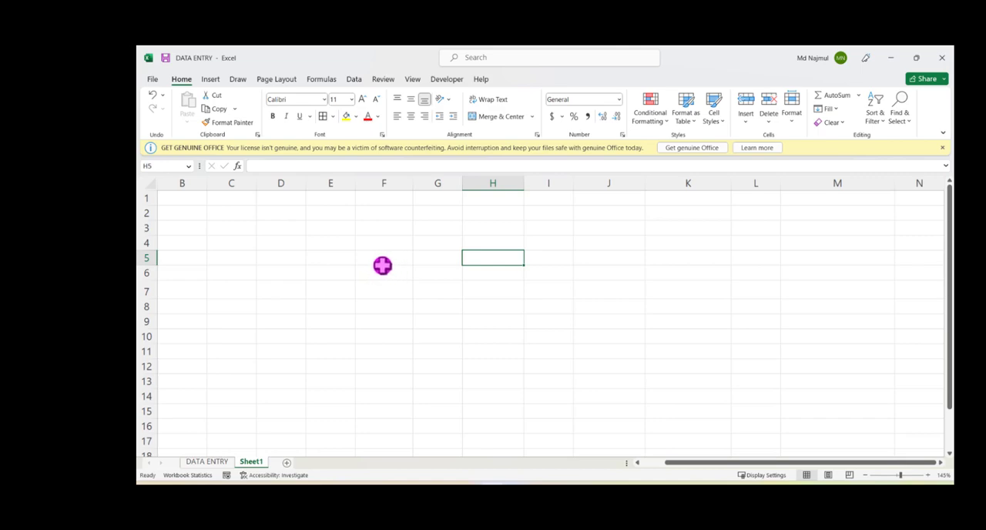
{"action": "left_click", "coordinate": [381, 270]}
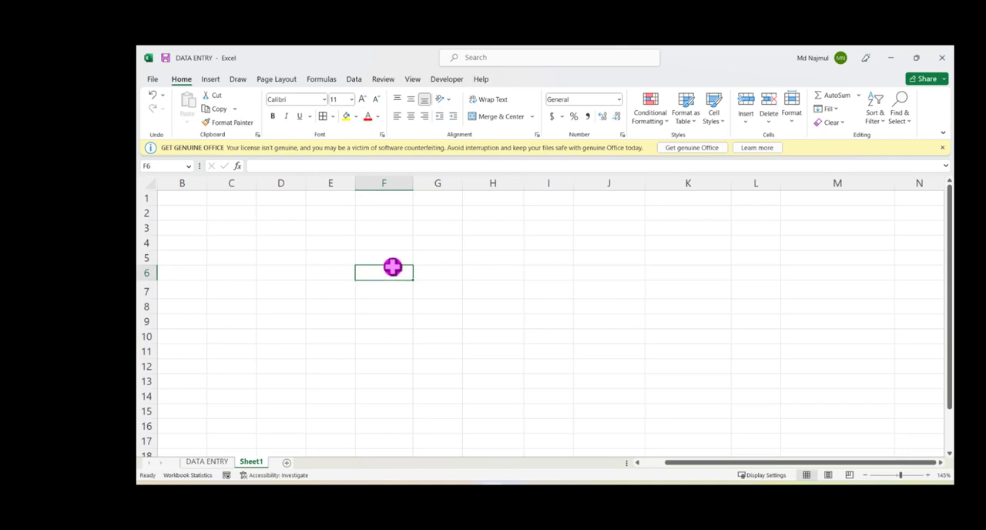